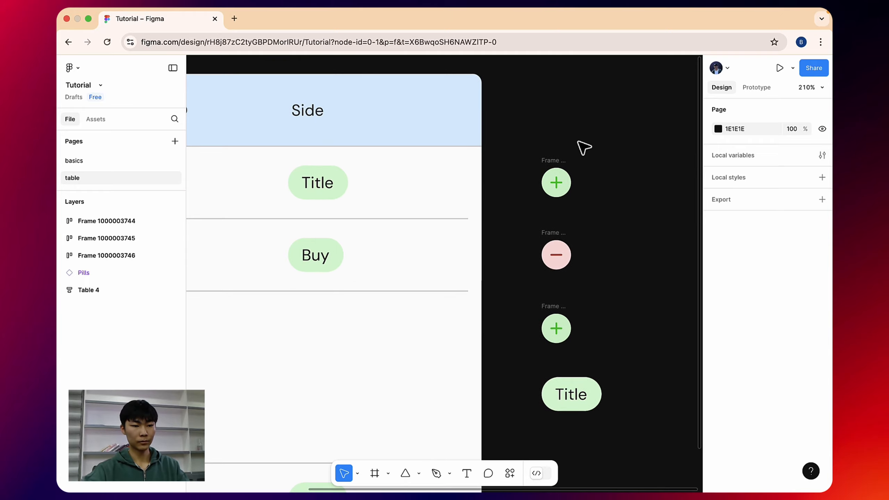
Examine the circular plus and minus icon frames and the Title pill beside the table.
click(546, 132)
click(548, 205)
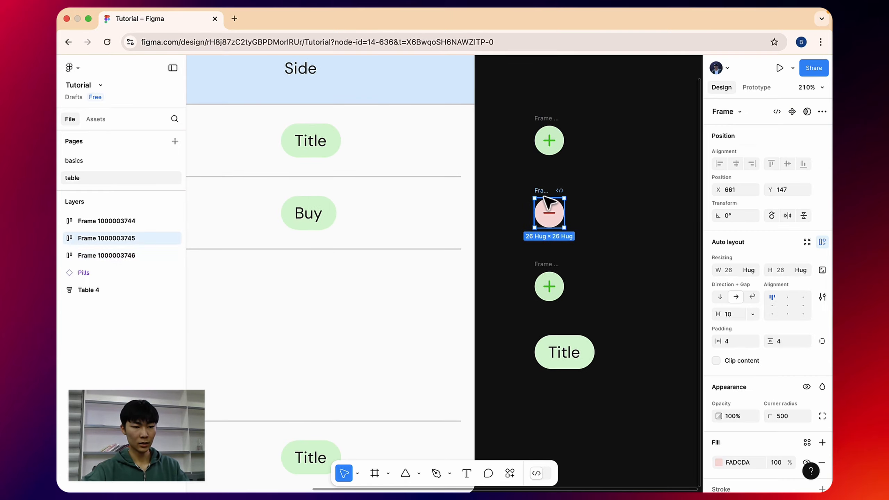
click(548, 284)
click(550, 338)
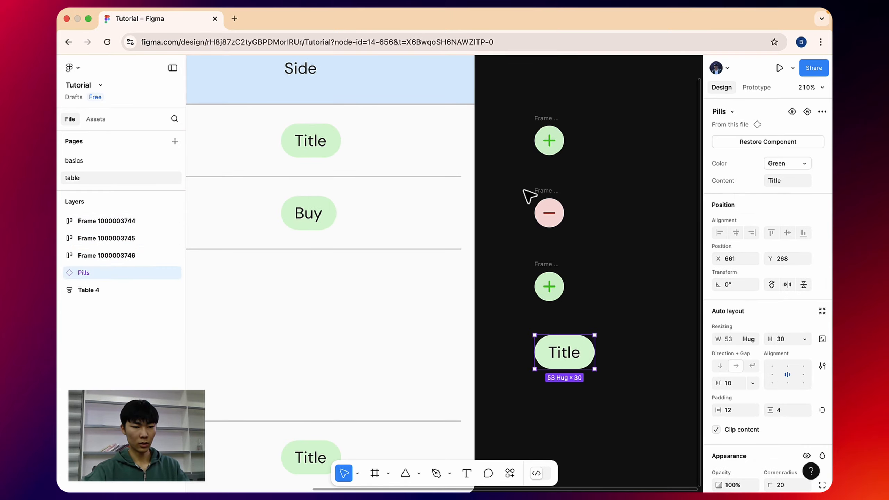
click(524, 190)
scroll(524, 190, down, 5)
click(533, 145)
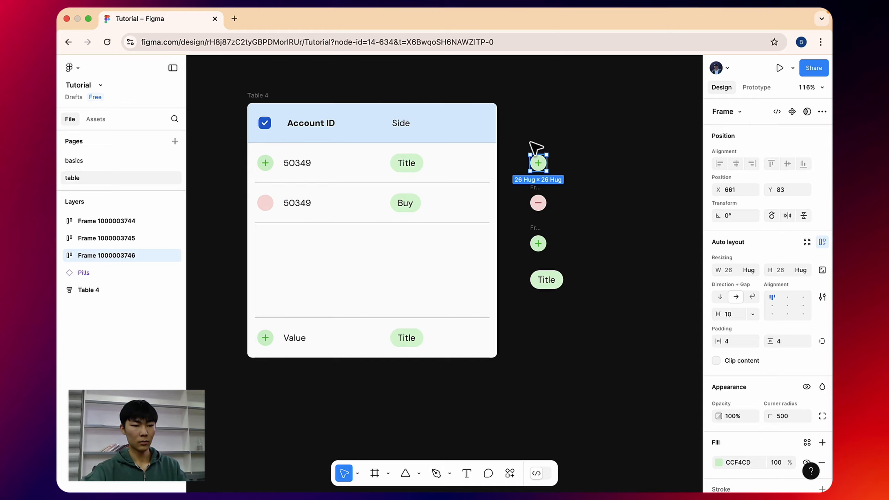
click(524, 136)
scroll(524, 135, up, 6)
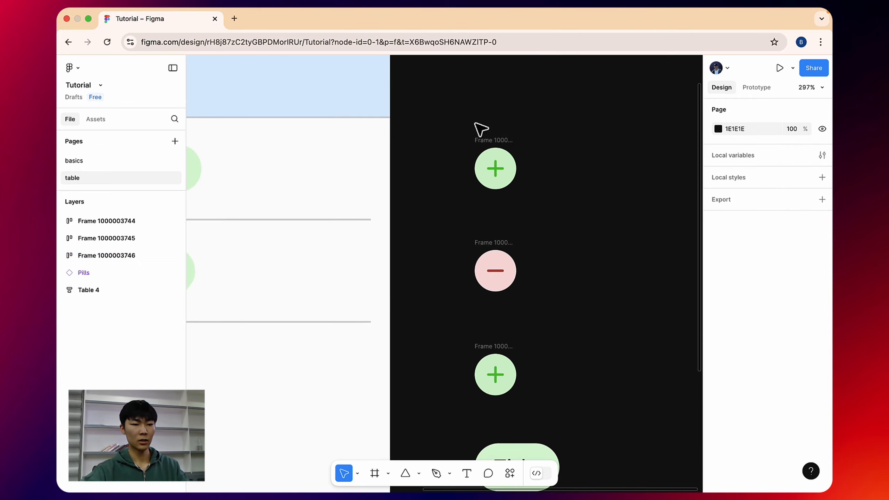
click(497, 263)
click(476, 172)
scroll(469, 151, down, 4)
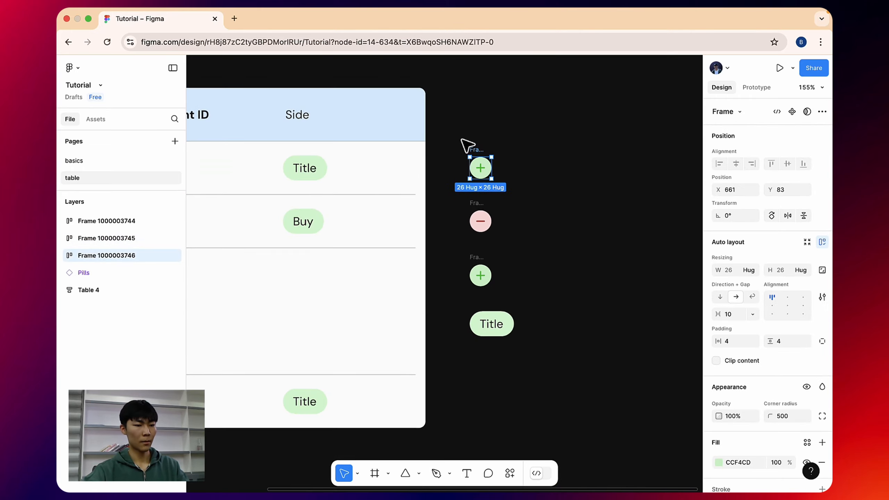
click(467, 144)
drag(449, 123, 627, 123)
scroll(534, 118, down, 3)
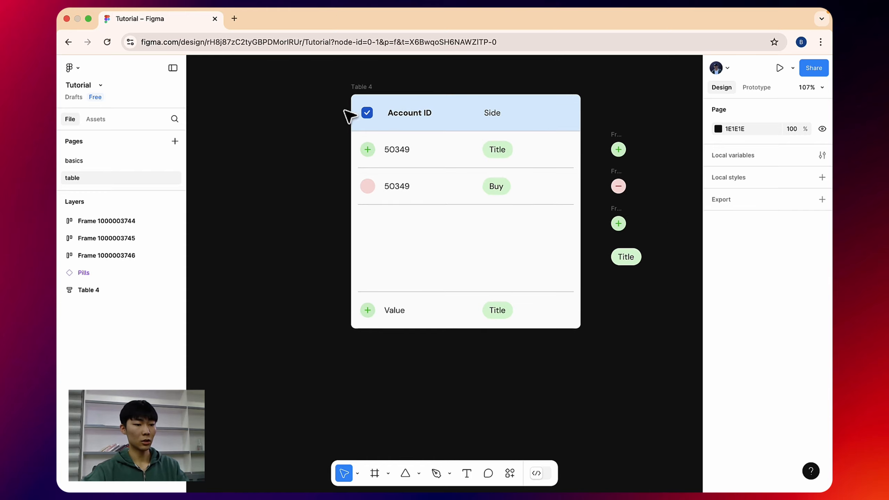
Compare the table header's checkbox row with the loose icon frames, and inspect the plus icon nested in the topmost frame.
scroll(311, 99, right, 4)
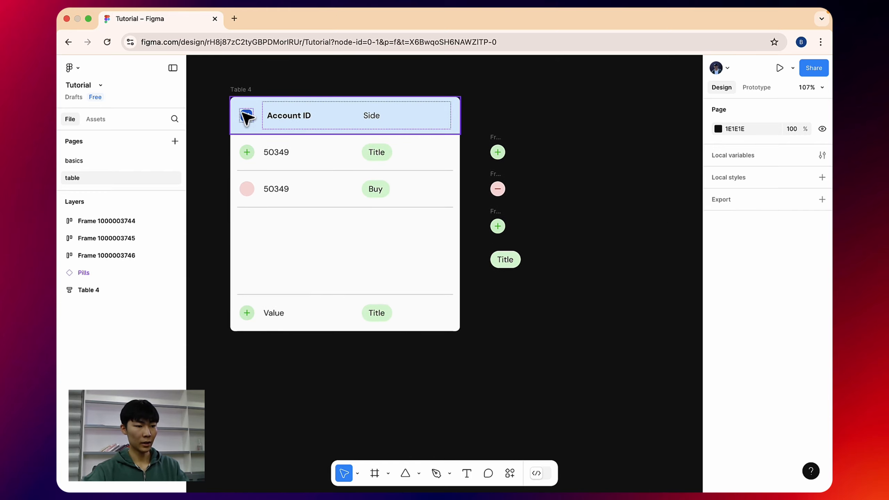
scroll(498, 147, up, 5)
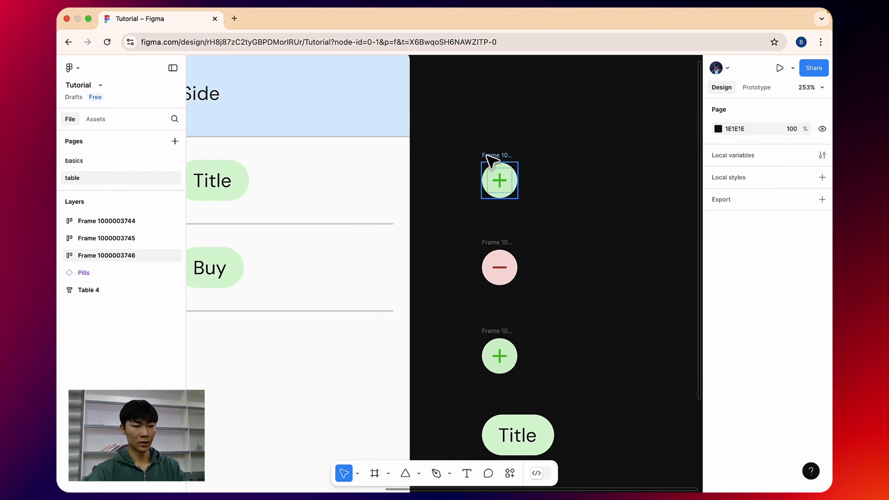
click(491, 164)
click(493, 262)
click(498, 346)
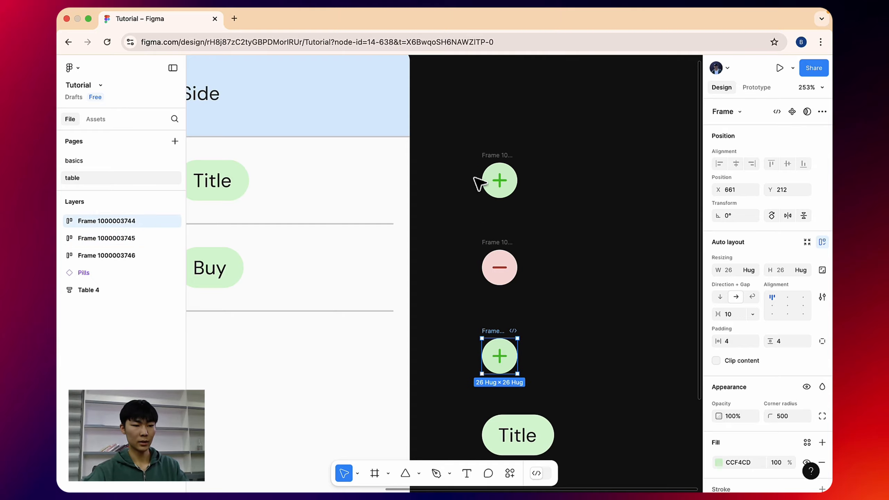
click(520, 143)
scroll(520, 142, down, 5)
scroll(287, 115, up, 8)
click(385, 117)
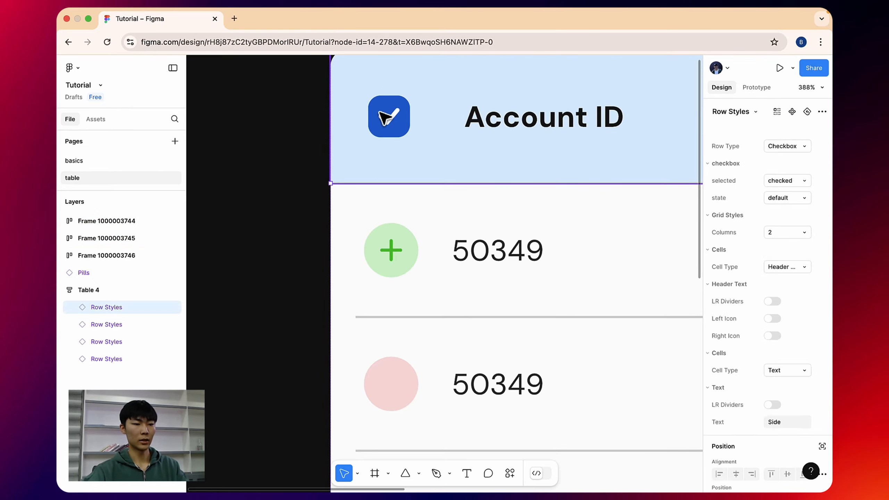
scroll(507, 88, down, 5)
click(520, 83)
scroll(272, 82, right, 5)
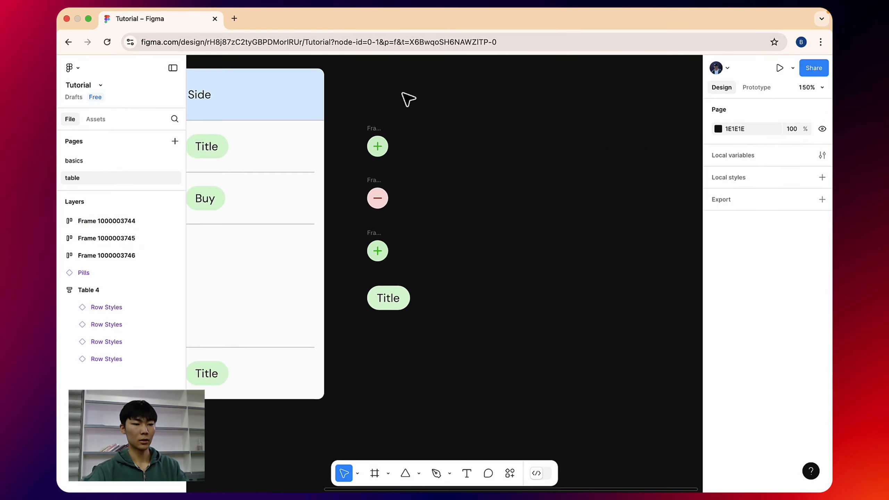
scroll(400, 146, up, 5)
double_click(353, 145)
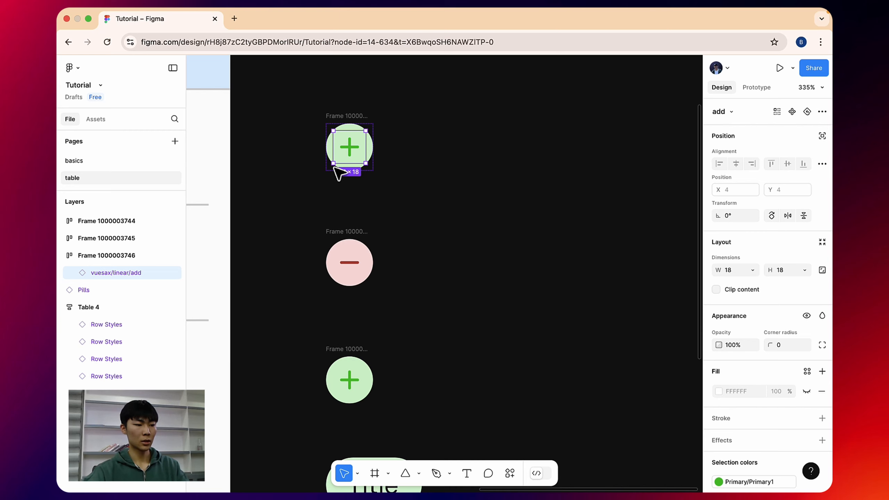
click(466, 140)
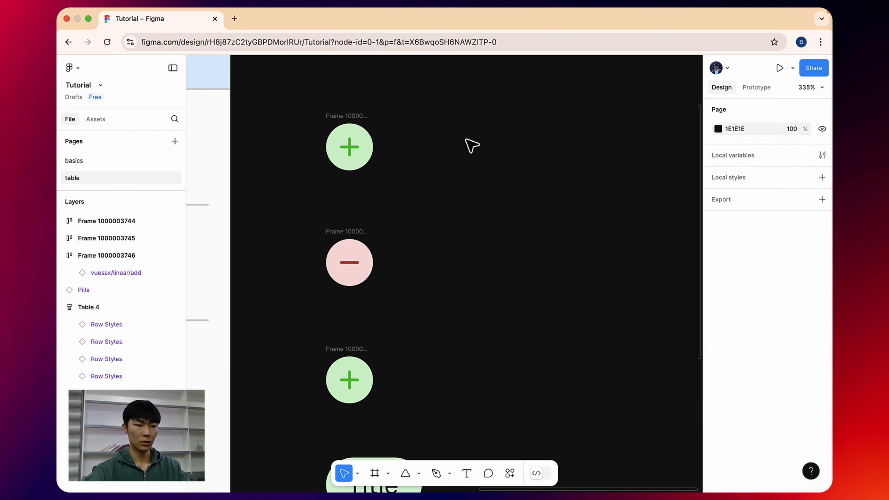
Add a text layer containing "+" on the empty canvas beside the icon frames.
click(465, 472)
click(478, 198)
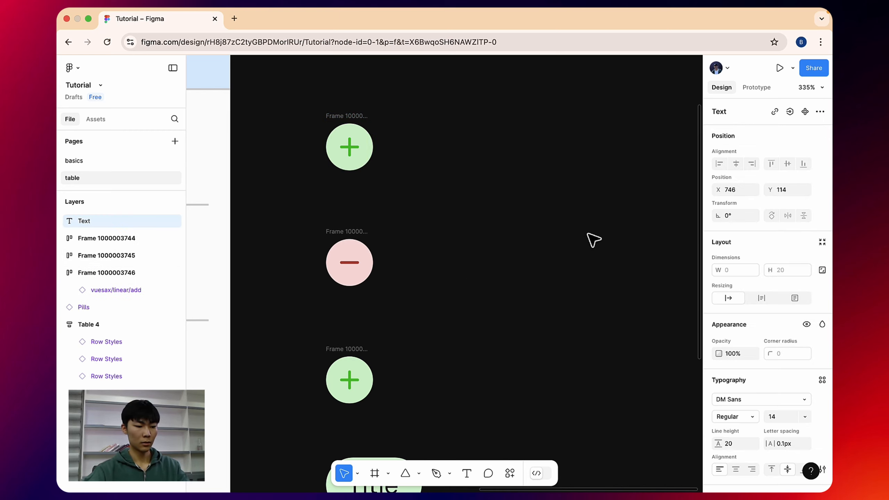
text(+)
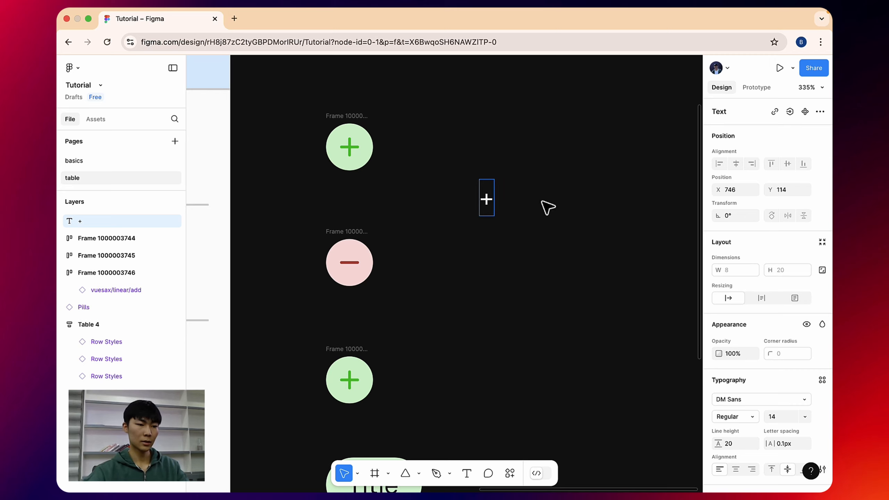
key(Escape)
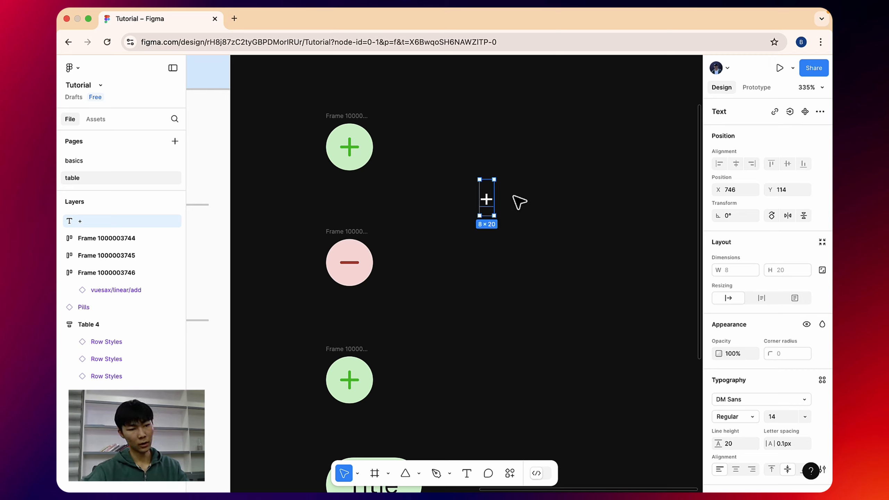
click(520, 202)
click(491, 198)
click(535, 199)
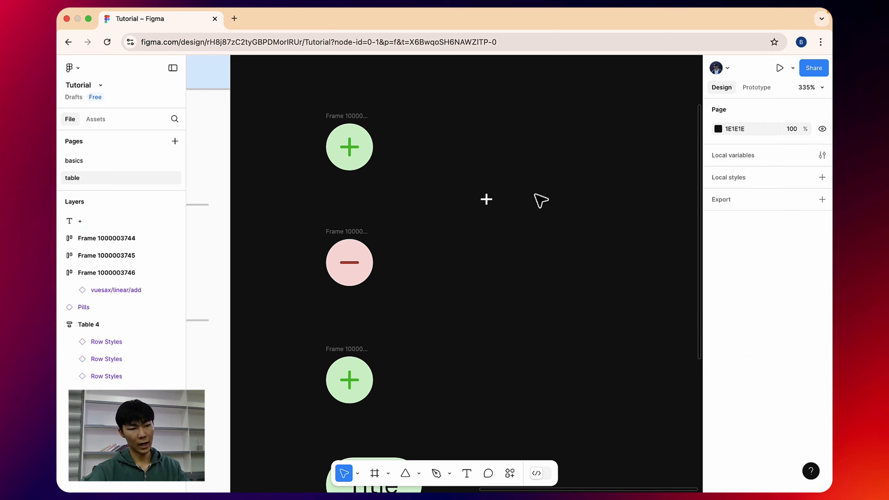
Draw an ellipse about 21 × 21 beside the plus text.
click(418, 473)
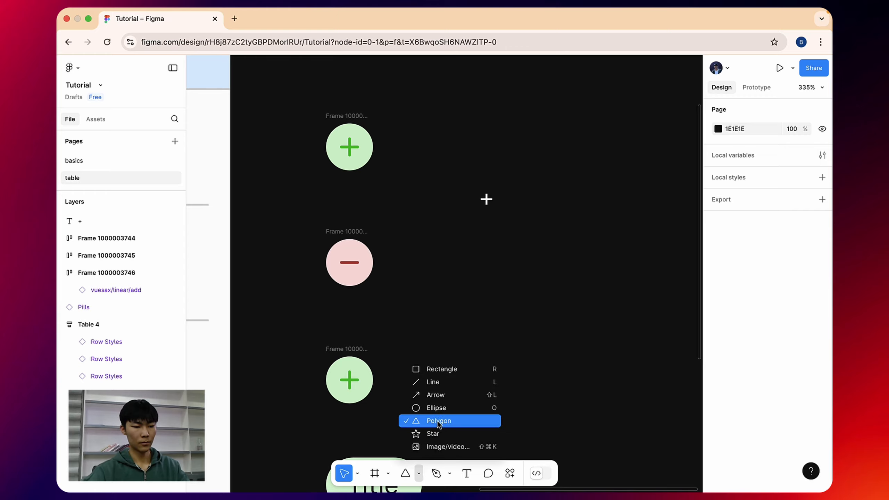
click(439, 408)
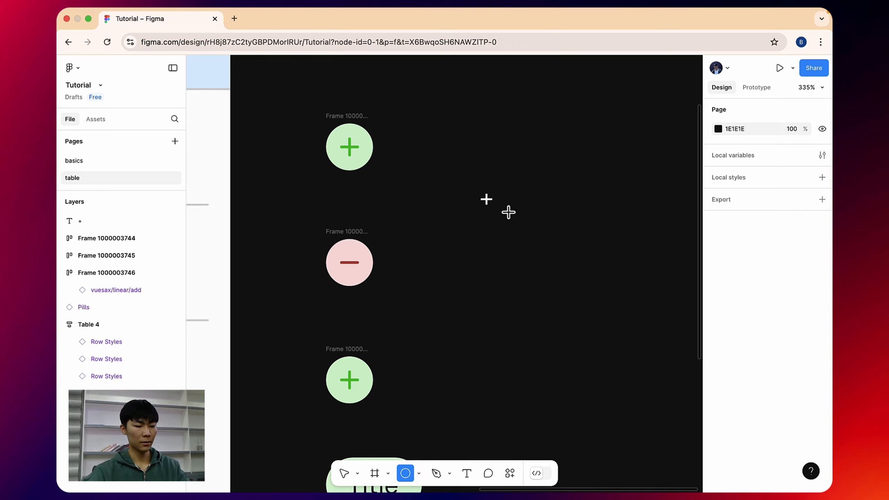
drag(519, 159, 556, 197)
Check the topmost icon frame's dimensions and set the new ellipse's width and height to 26.
click(346, 129)
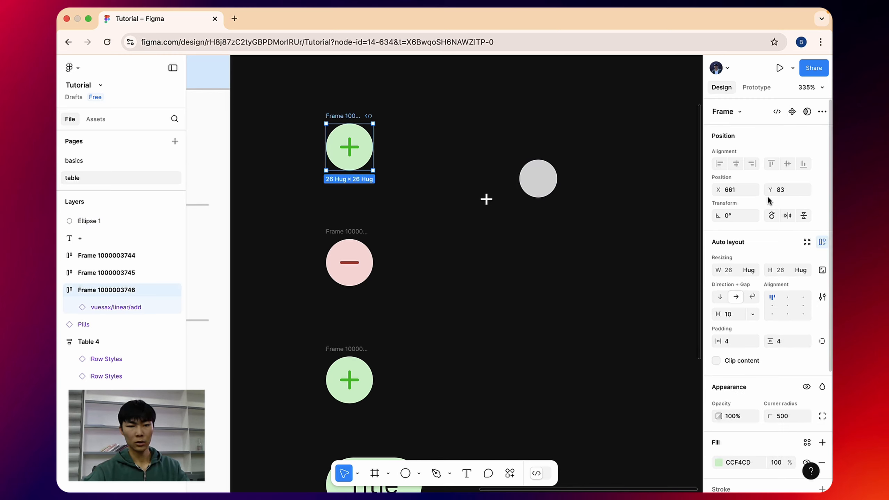
click(549, 180)
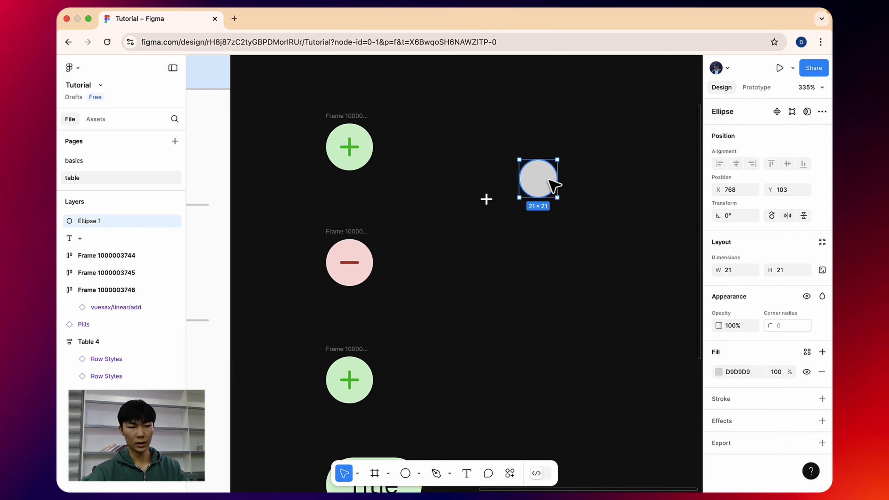
text(26)
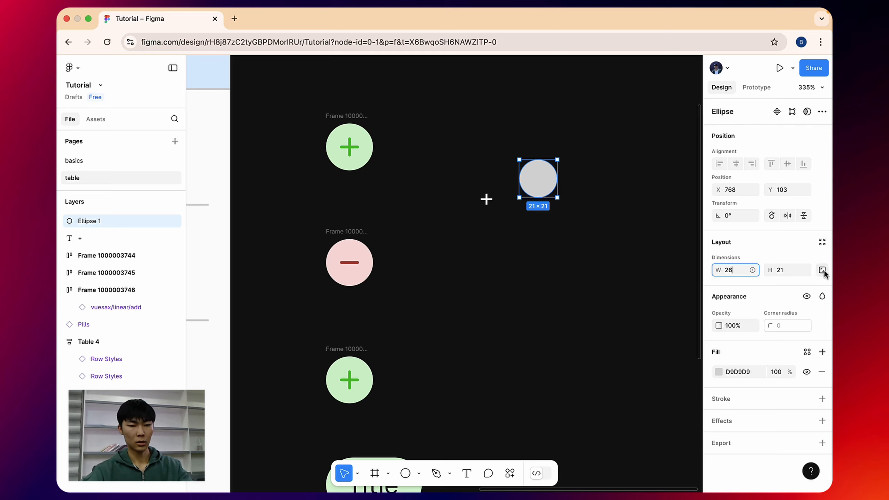
click(792, 267)
text(26)
key(Return)
click(639, 183)
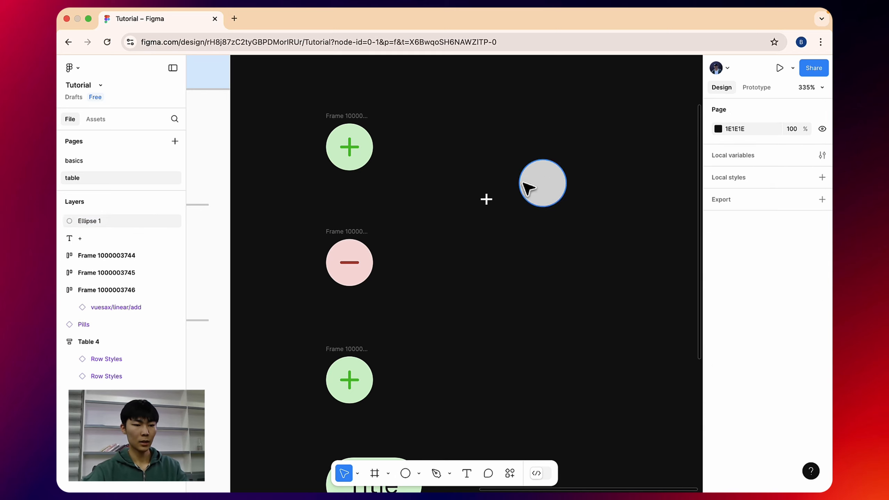
Set the plus text's font size to 20.
click(486, 199)
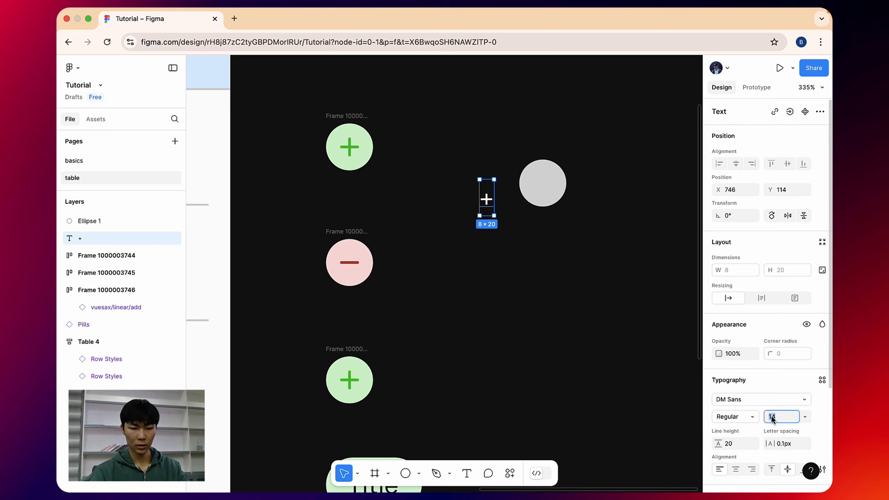
key(Return)
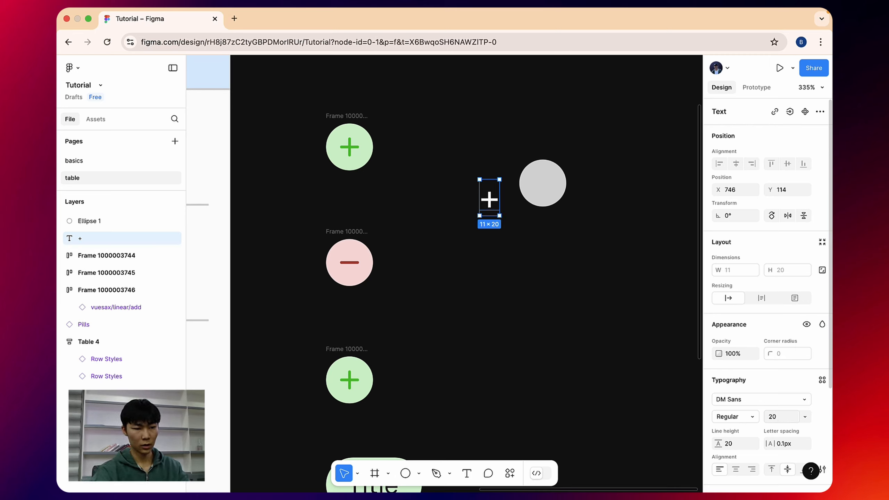
click(490, 160)
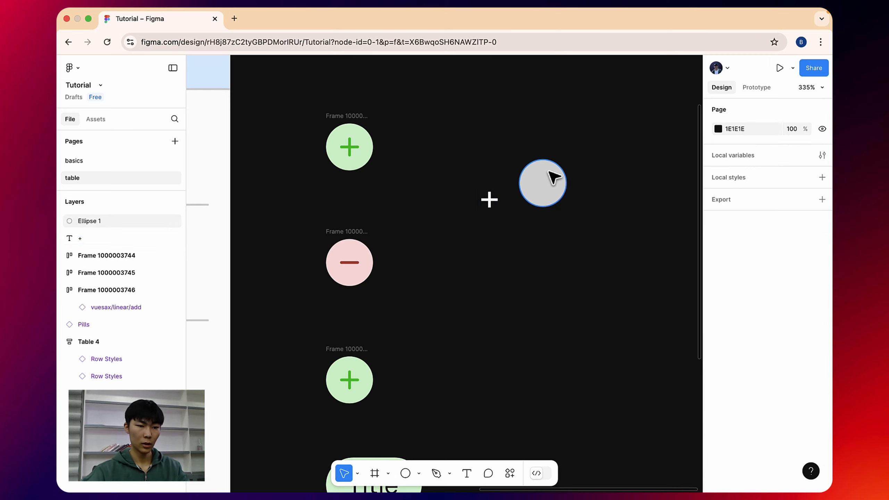
Wrap the grey circle in an auto layout frame with horizontal and vertical padding of 0.
click(551, 178)
click(491, 197)
click(539, 185)
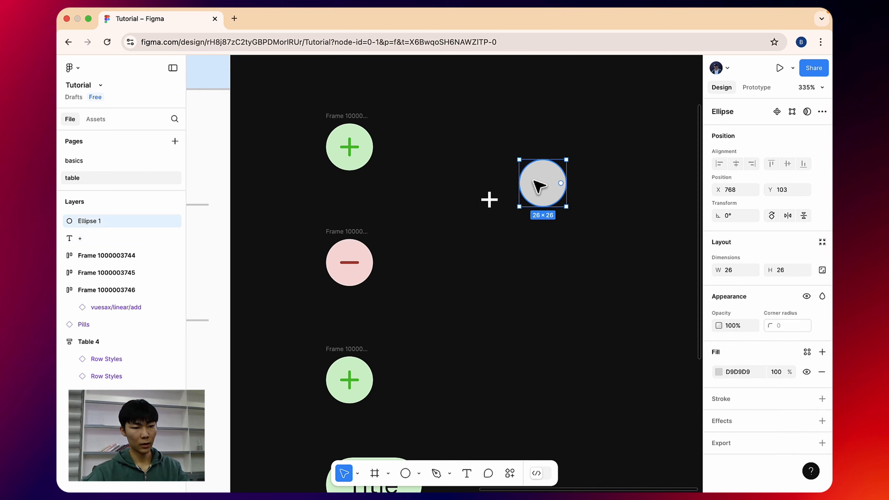
key(shift+a)
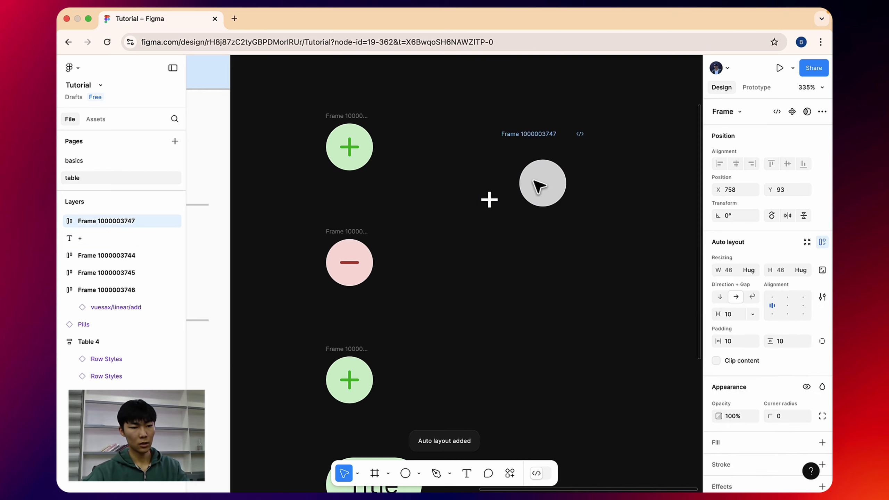
click(734, 342)
text(0)
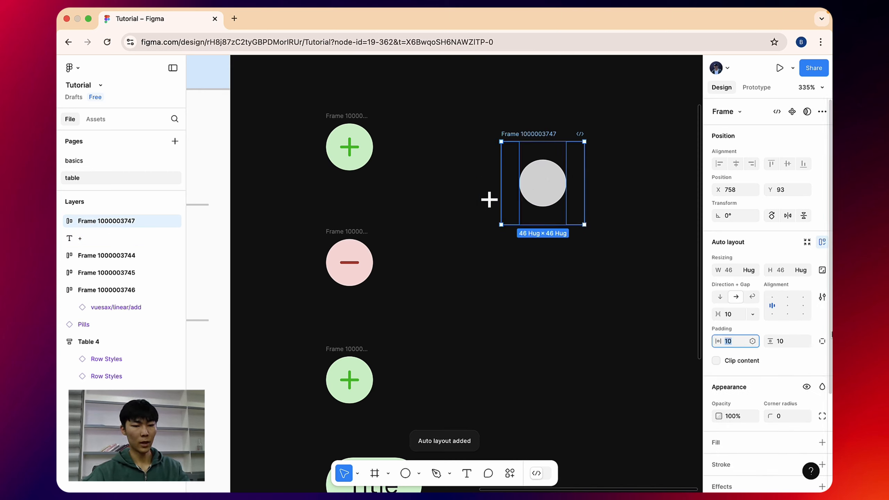
click(781, 343)
text(0)
key(Return)
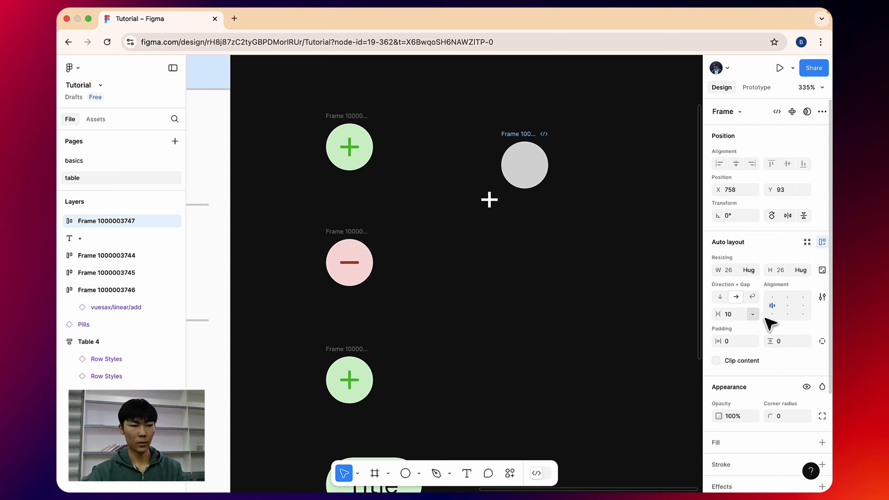
Place the plus text inside the circle's frame, ignoring auto layout, and position it over the circle at X 7, Y 3.
drag(489, 200, 522, 168)
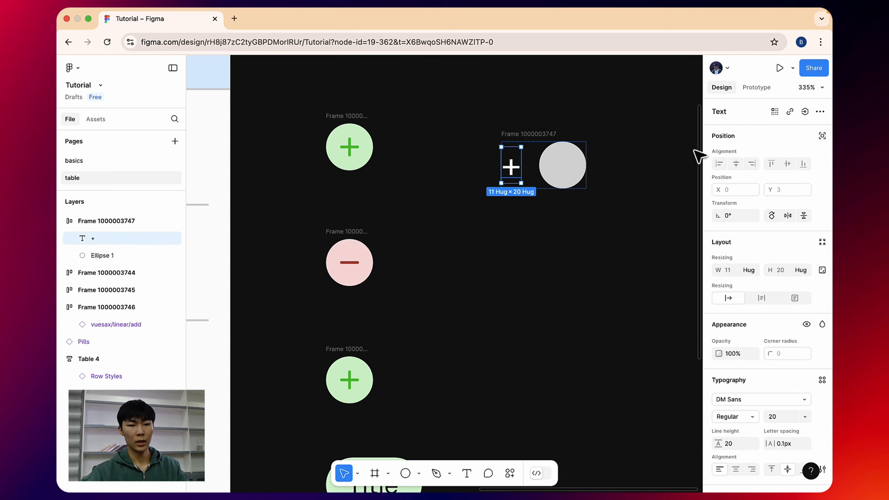
click(821, 137)
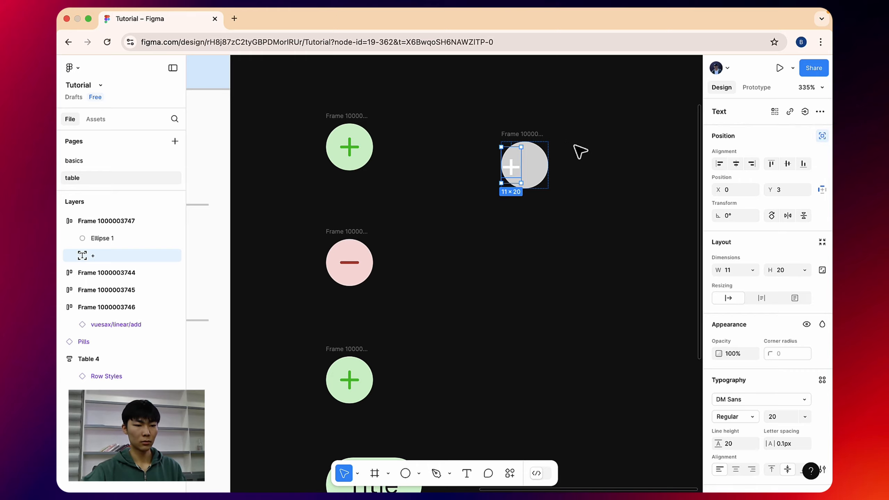
drag(520, 165, 529, 168)
click(605, 163)
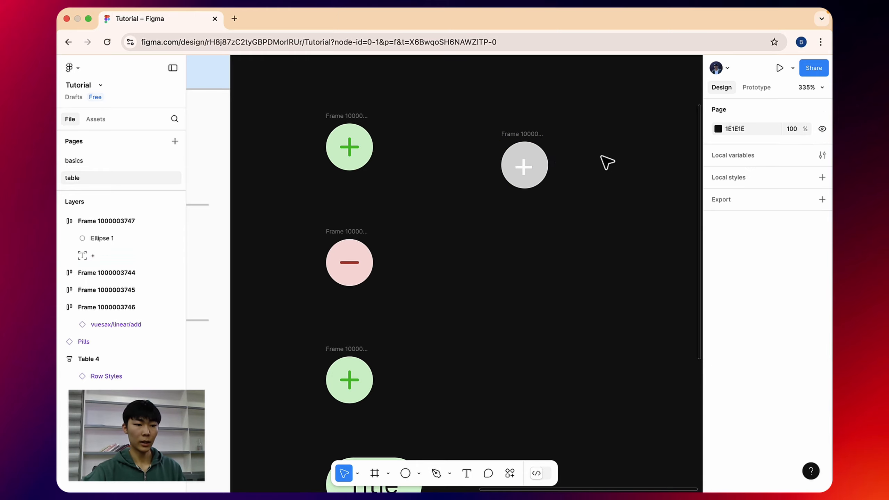
Fine-tune the plus text's position toward the centre of the grey circle.
scroll(552, 166, up, 5)
click(482, 177)
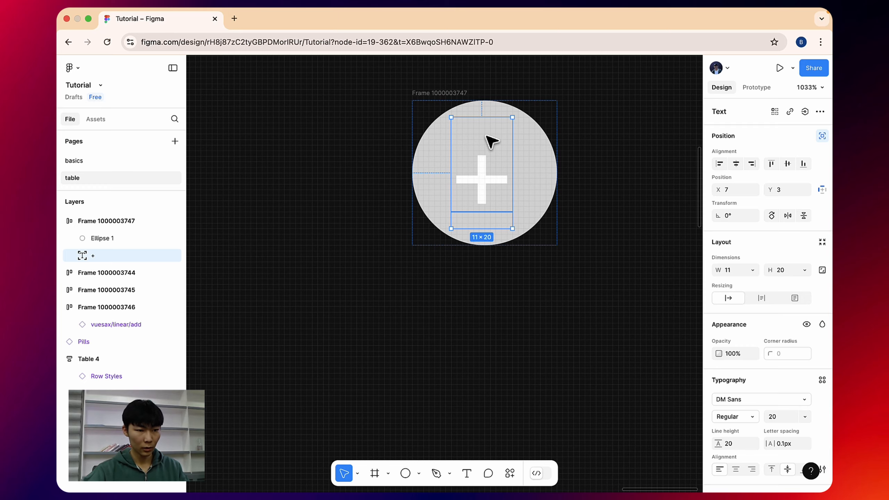
drag(481, 181, 484, 177)
scroll(485, 175, up, 5)
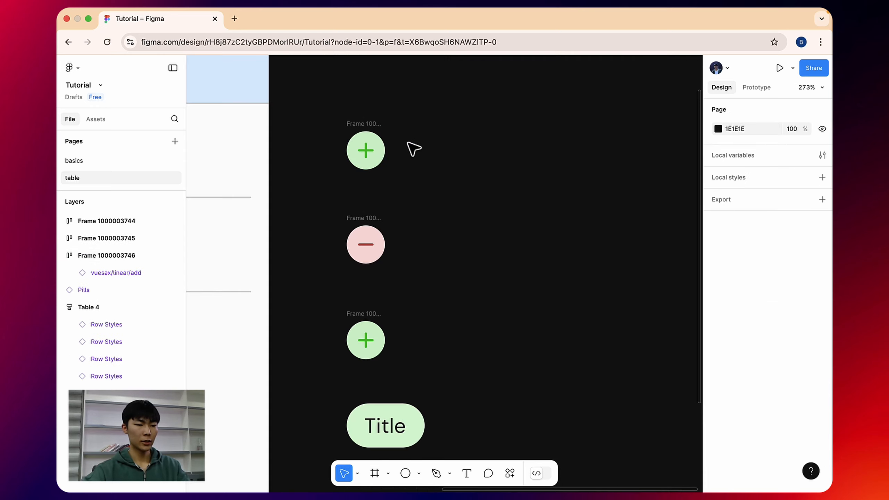
Open a new browser tab and inspect the plus and minus icons inside the circular frames of the Figma file.
scroll(408, 143, down, 1)
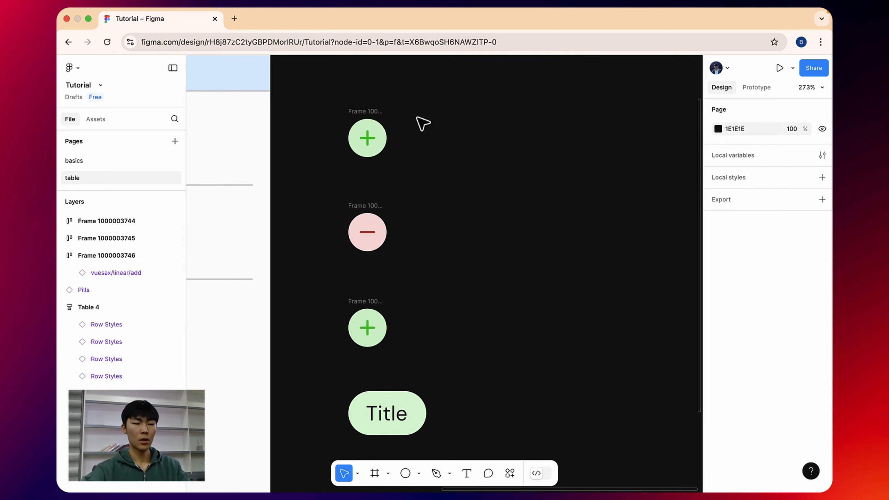
click(240, 18)
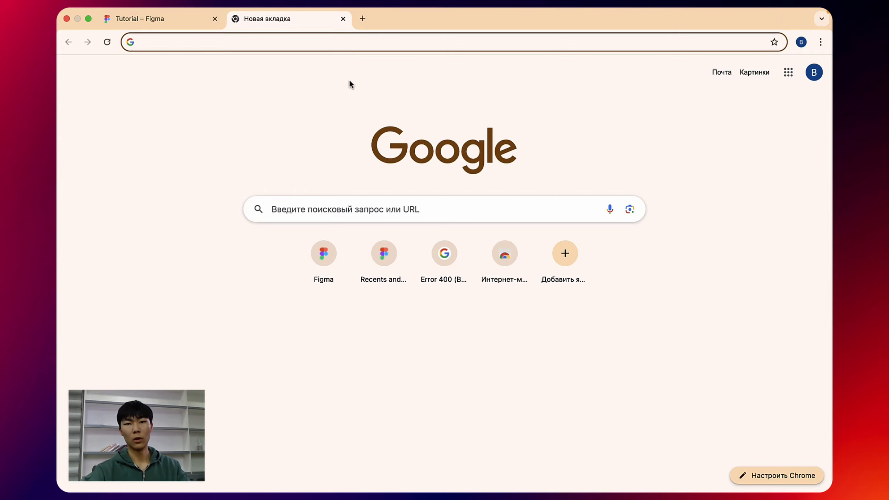
click(180, 19)
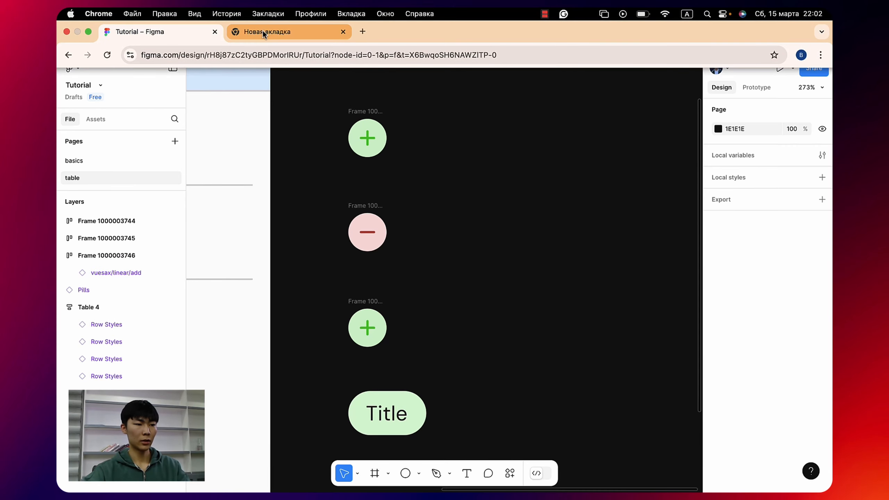
click(367, 137)
click(368, 234)
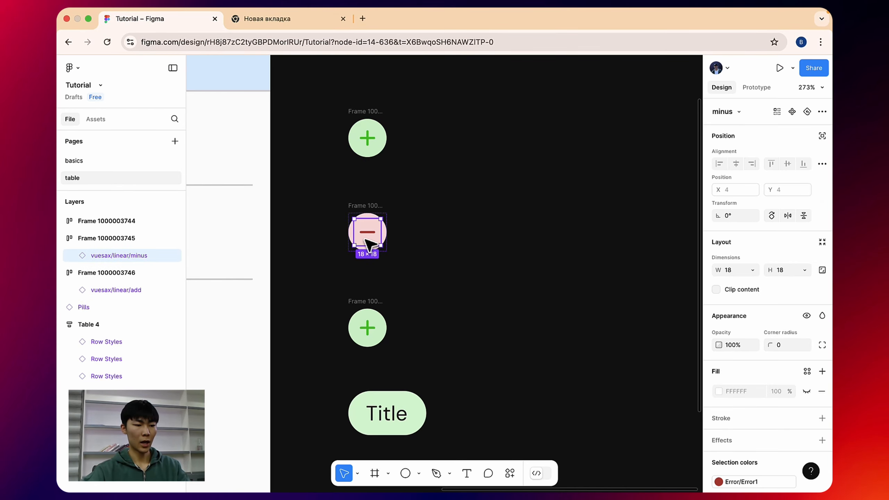
click(370, 328)
In the new browser tab, search Google for phosphor icons and open the Phosphor Icons website.
click(282, 21)
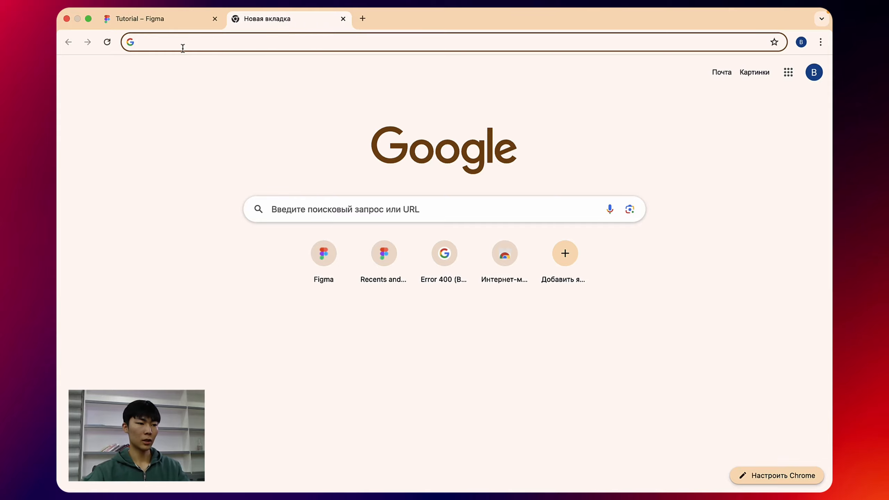
text(phospor)
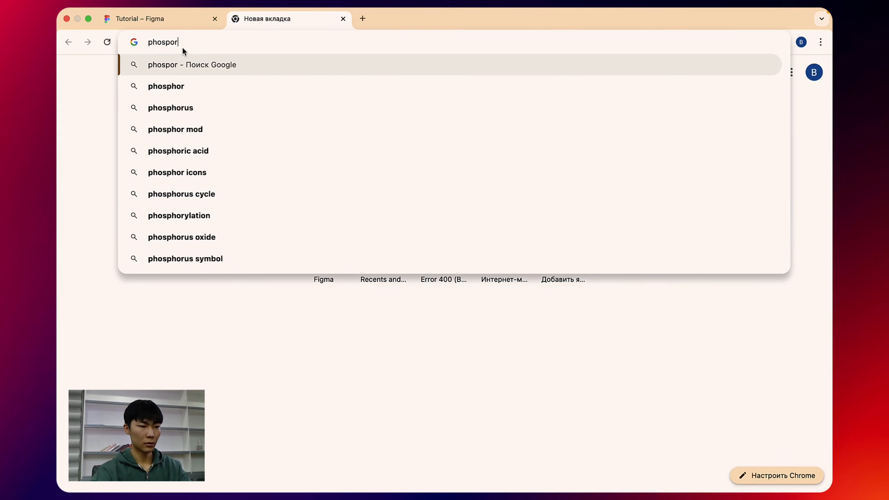
text( icons)
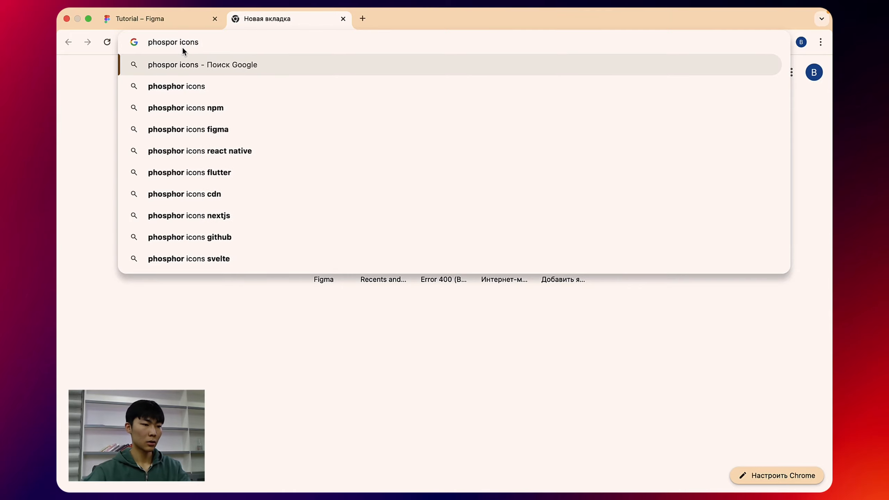
key(Return)
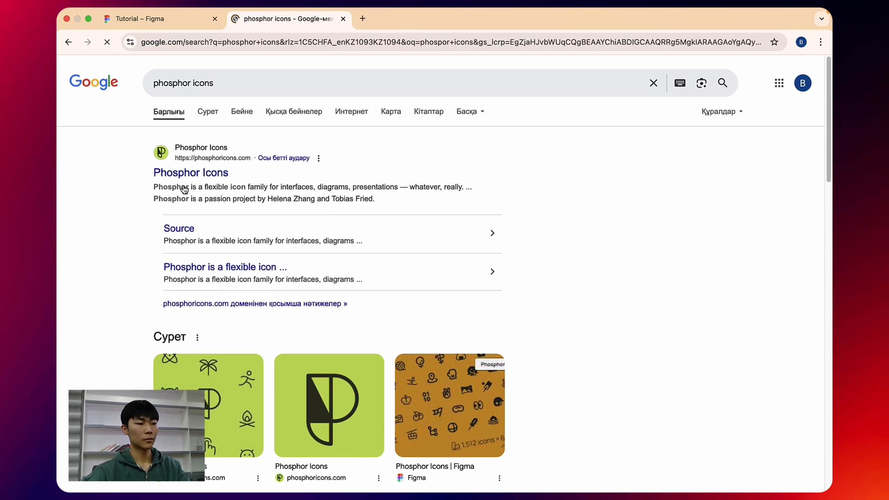
click(164, 151)
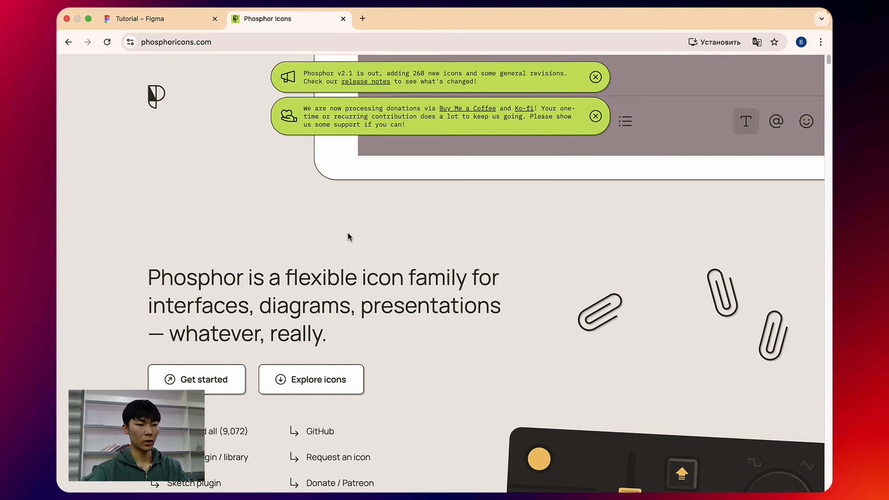
Dismiss the two announcement banners and search the icon library for plus.
click(595, 78)
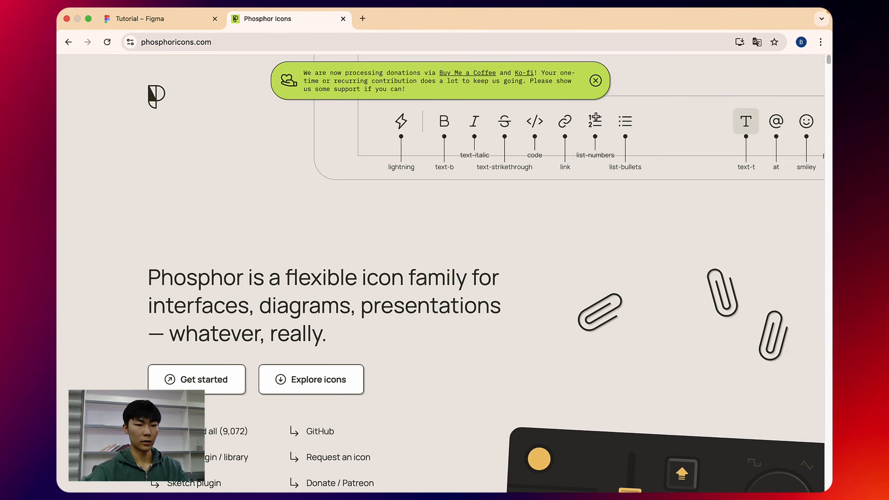
click(596, 80)
scroll(417, 208, down, 20)
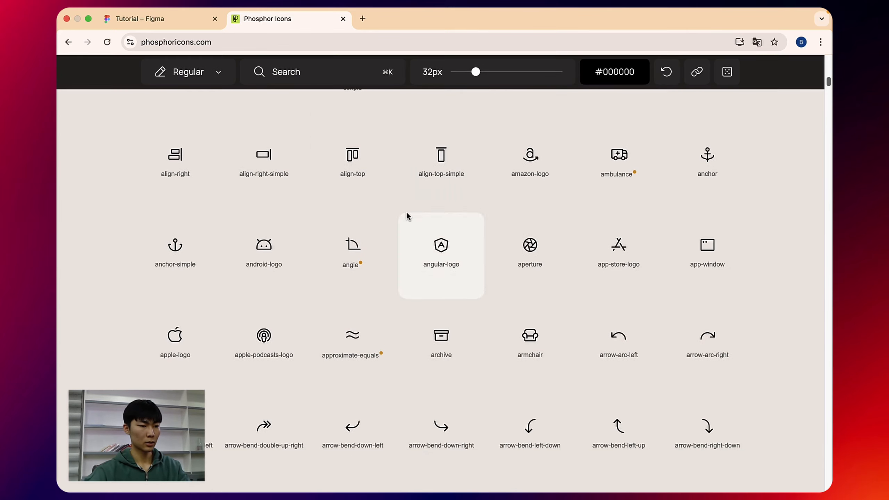
click(300, 72)
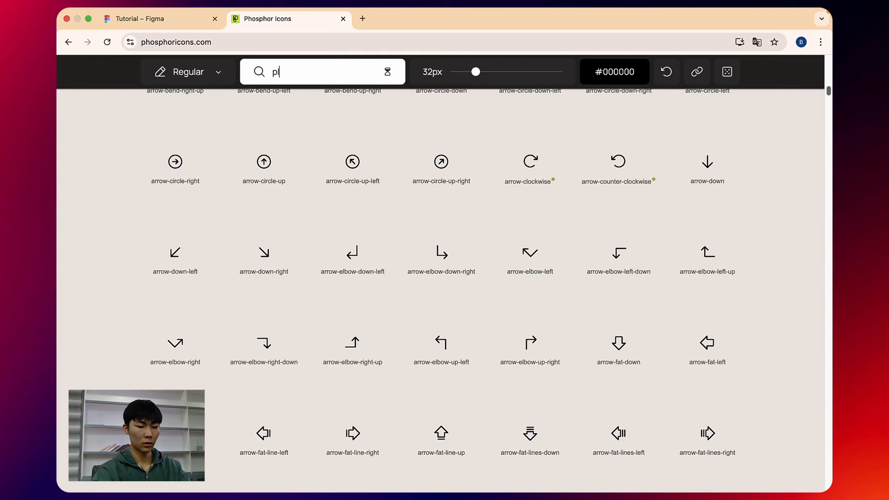
text(plu)
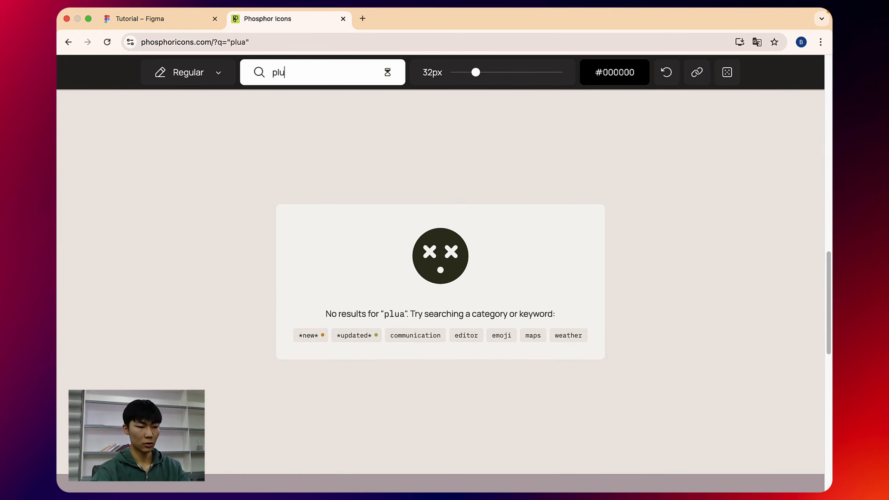
text(s)
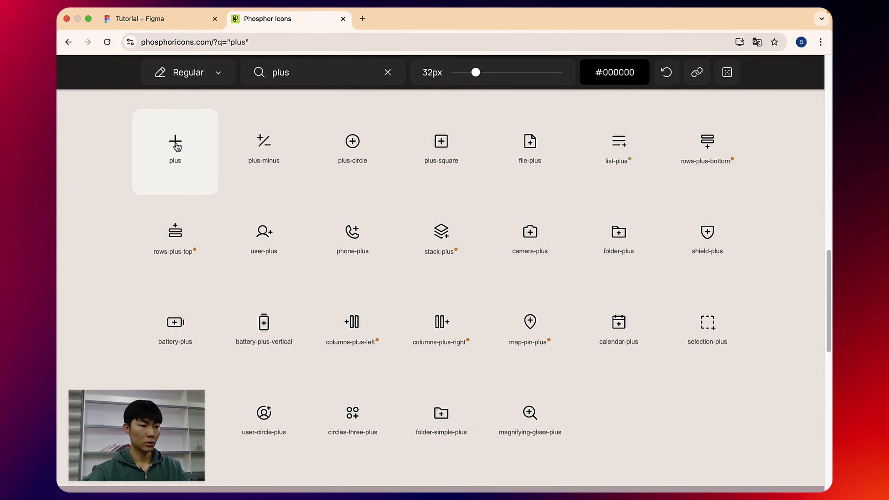
Preview the plus search results in the Fill style and switch back to the Regular style.
click(219, 77)
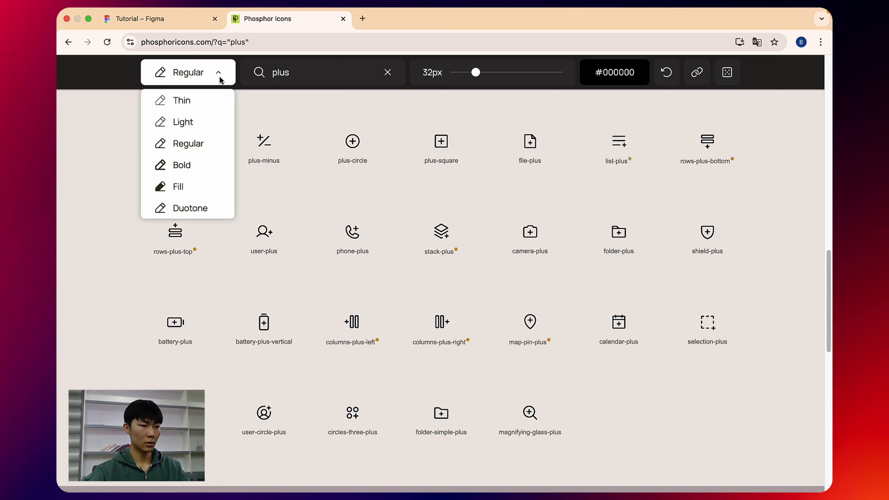
click(196, 187)
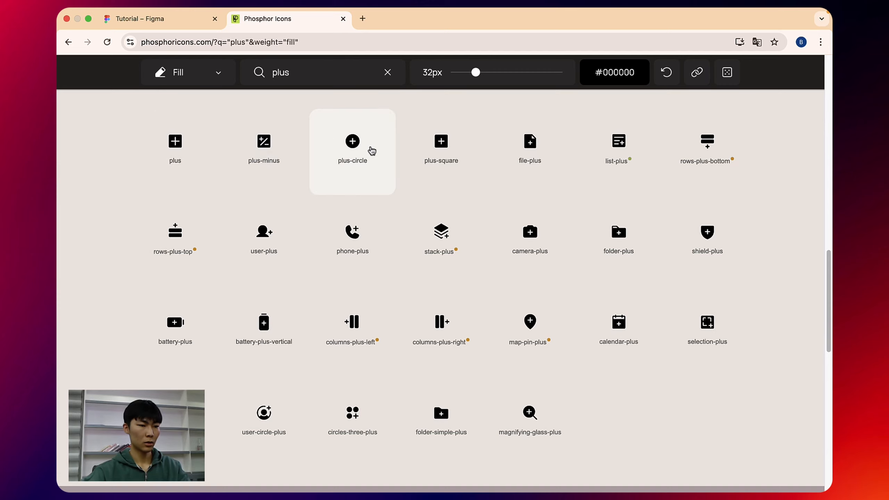
click(200, 80)
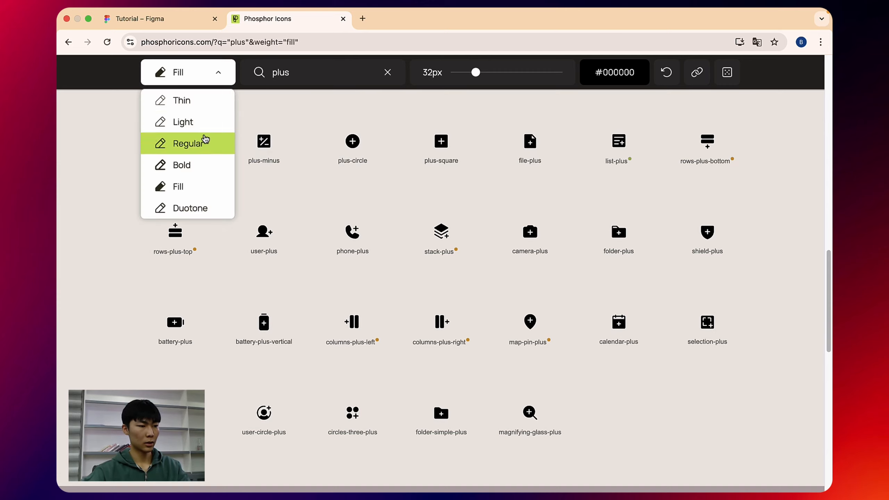
click(198, 143)
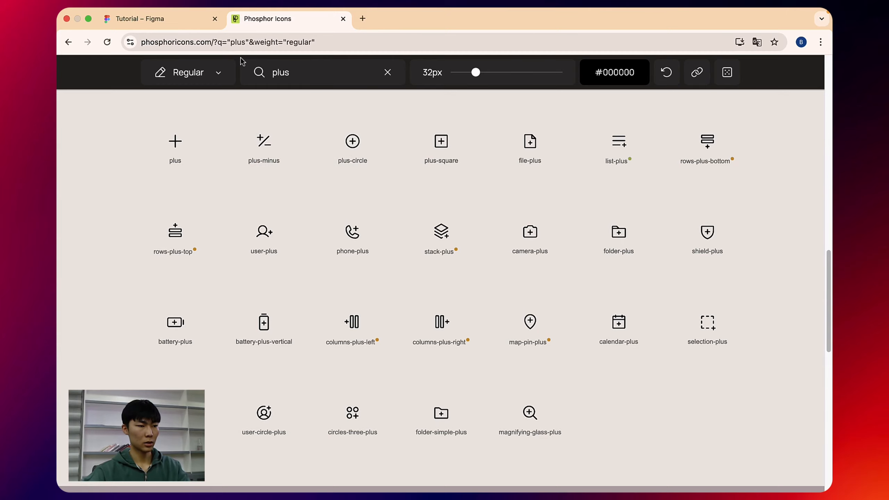
Copy the regular plus icon from Phosphor Icons and paste it onto the Figma canvas beside the uppermost green plus circle.
click(159, 19)
click(285, 18)
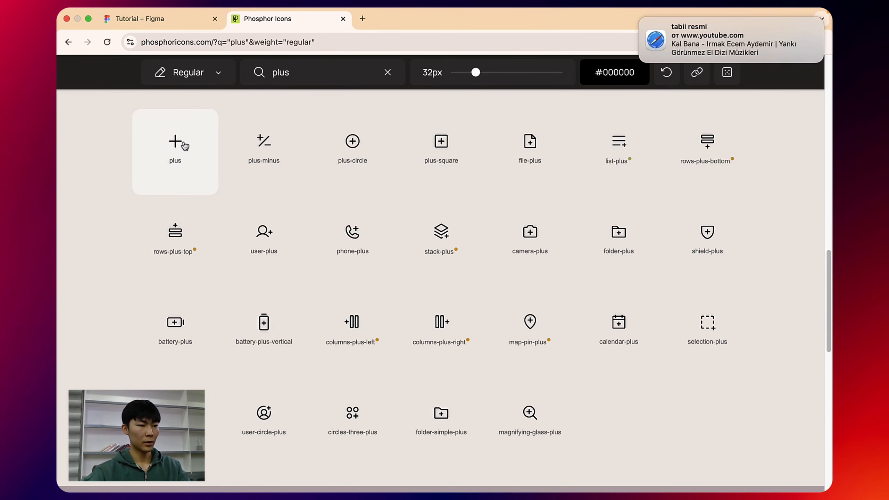
click(184, 146)
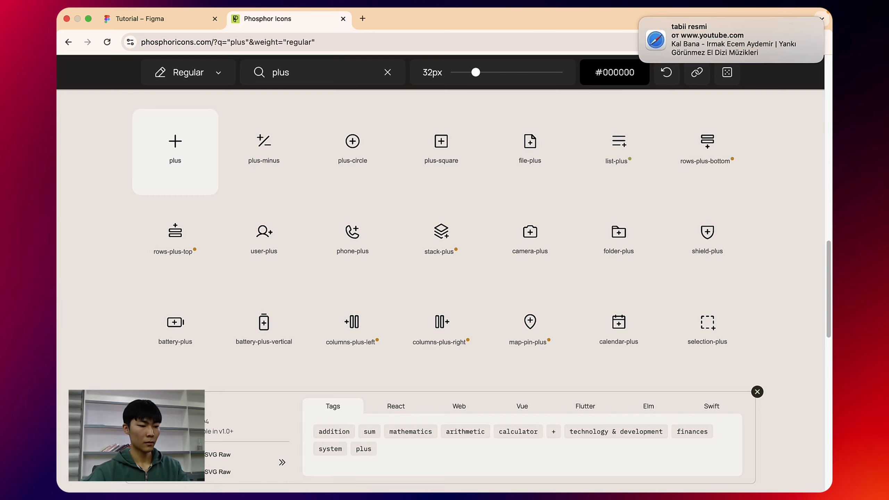
click(168, 21)
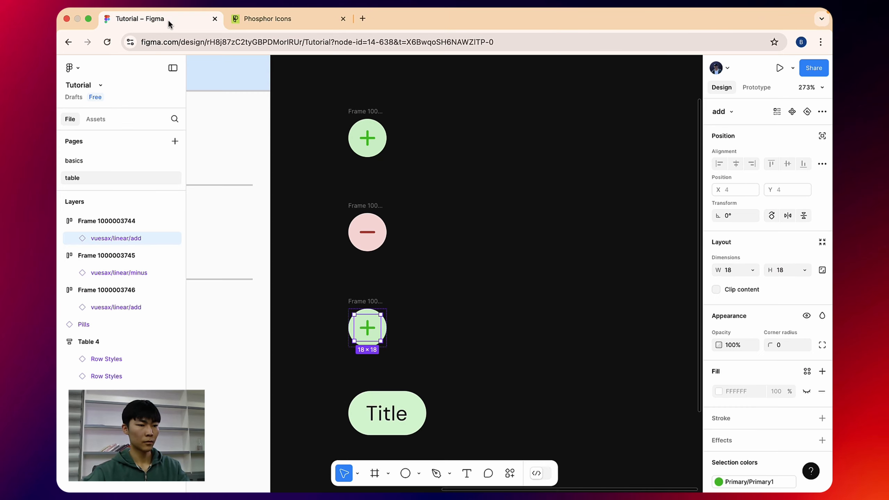
right_click(477, 118)
click(519, 124)
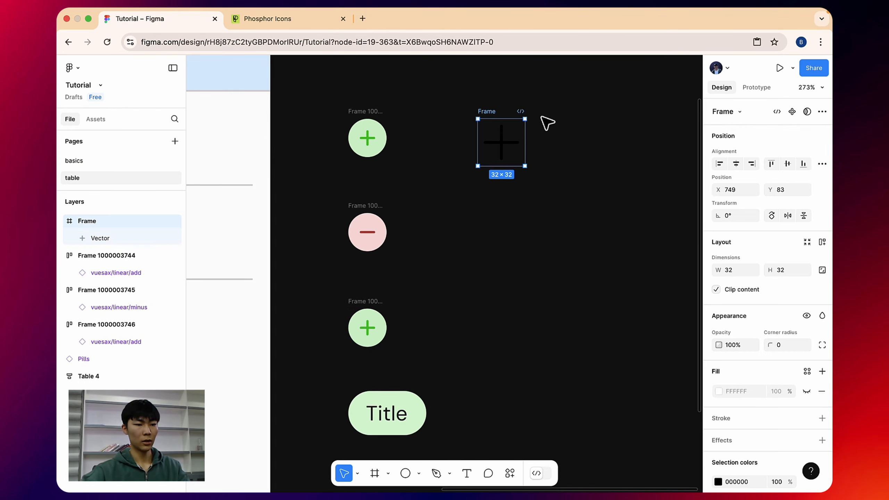
Set the pasted plus icon frame's width and height to 20.
click(499, 117)
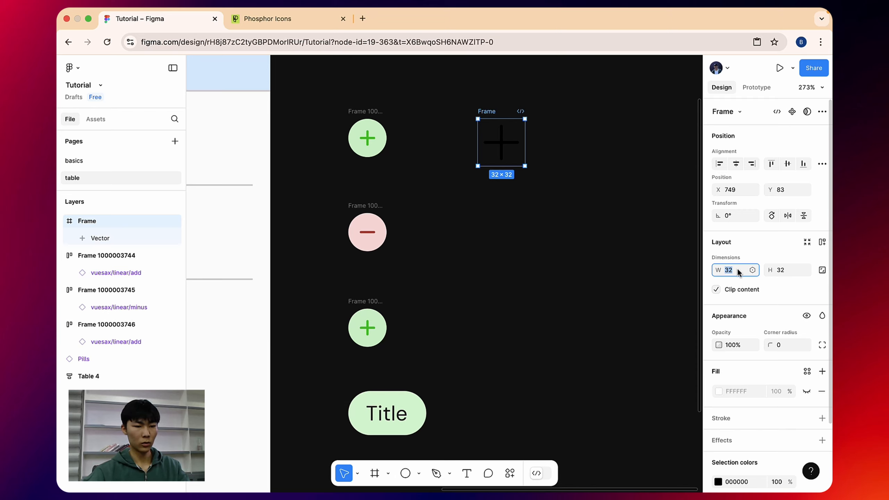
click(782, 269)
text(2)
key(Return)
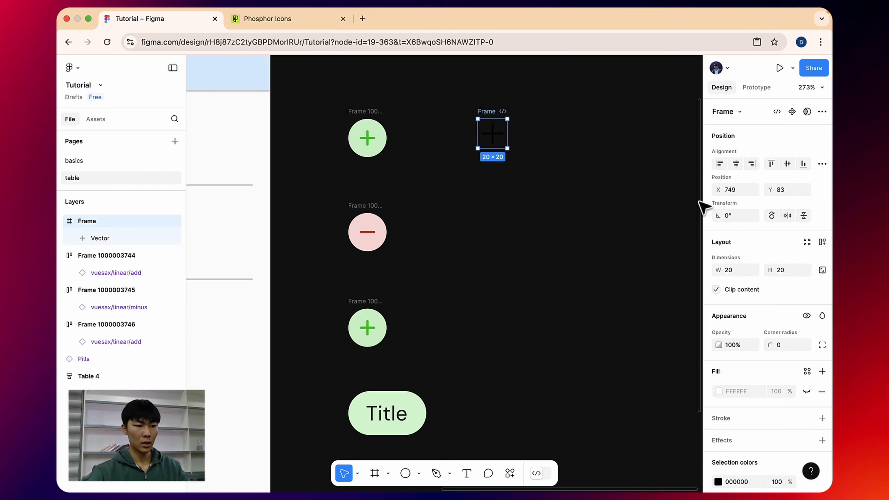
click(599, 150)
Draw a circle below the pasted plus icon and set its width and height to 26.
click(405, 473)
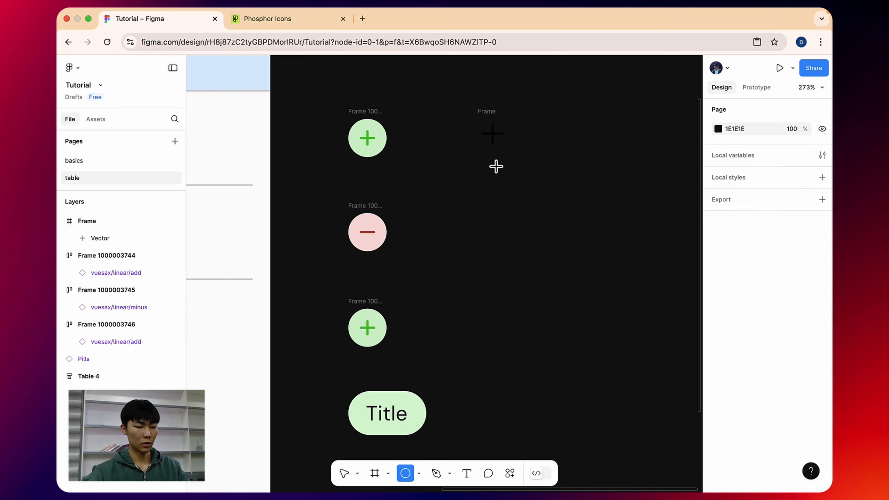
drag(478, 178, 514, 214)
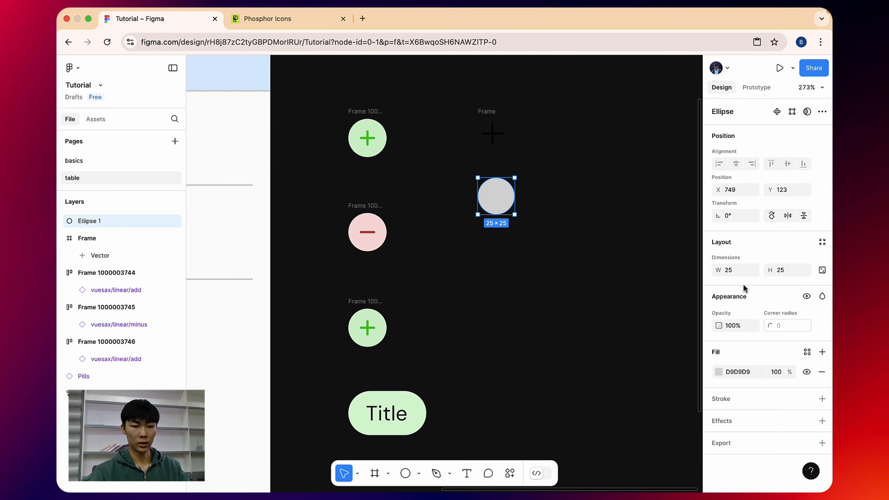
click(735, 272)
click(788, 268)
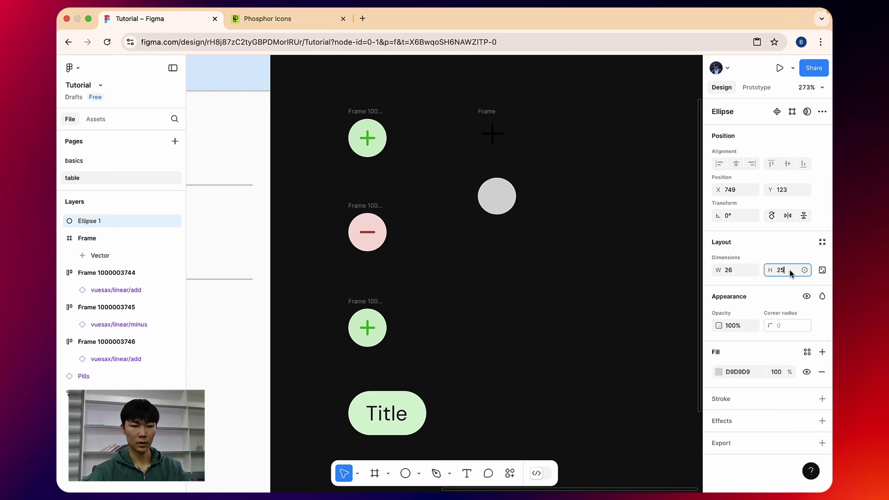
text(26)
key(Return)
click(575, 222)
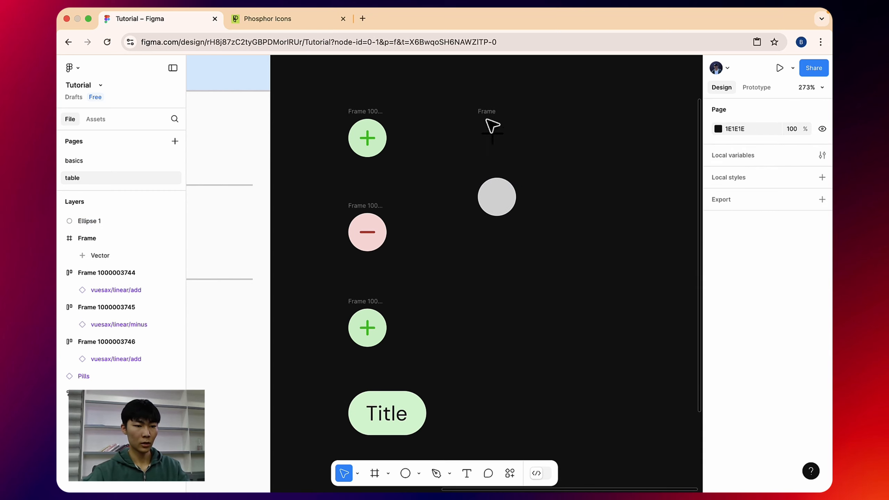
Wrap the new grey circle in an auto layout frame with horizontal and vertical padding of 0.
click(491, 130)
click(499, 192)
key(shift+a)
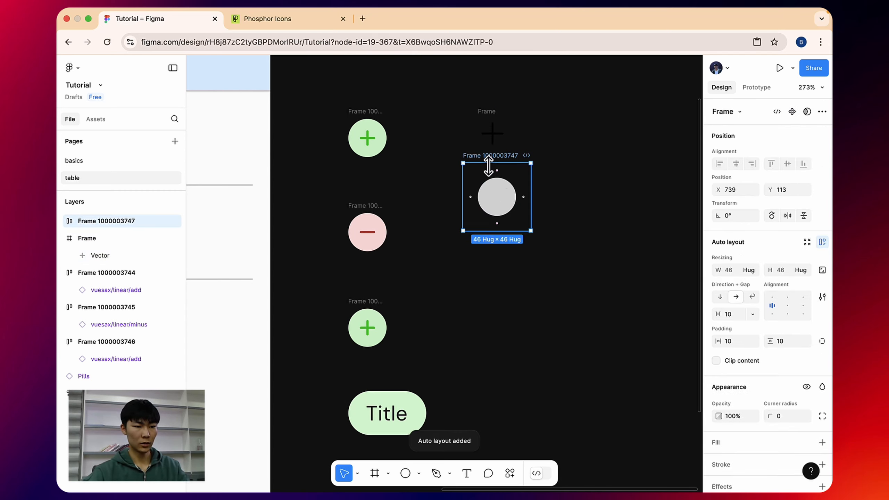
click(736, 340)
text(0)
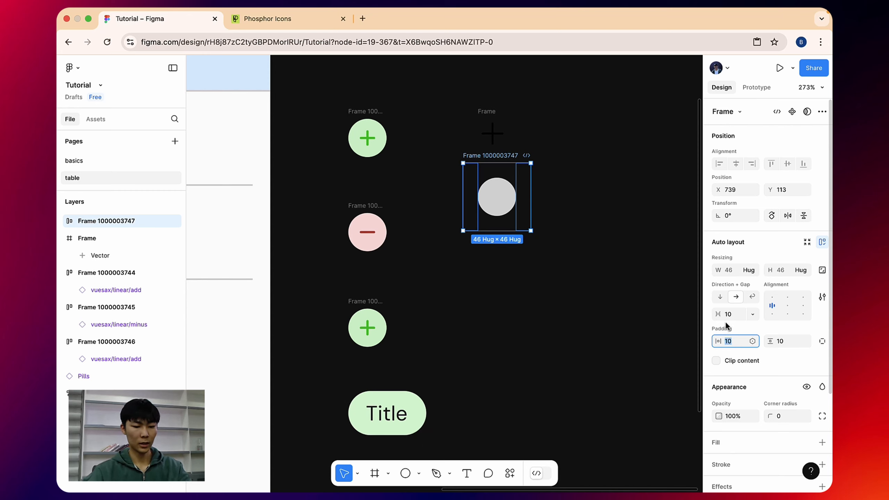
click(780, 341)
text(0)
key(Tab)
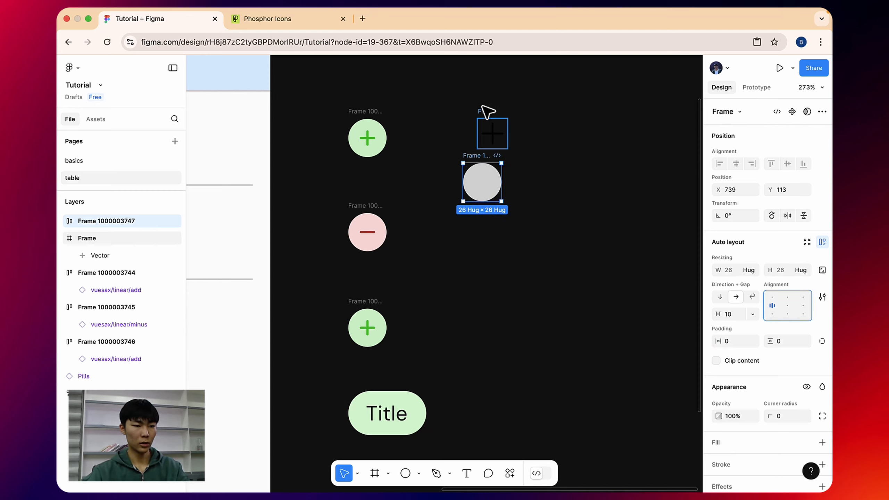
Place the plus icon inside the grey circle's frame, ignoring auto layout, and centre it horizontally over the circle.
drag(483, 107, 482, 178)
click(477, 172)
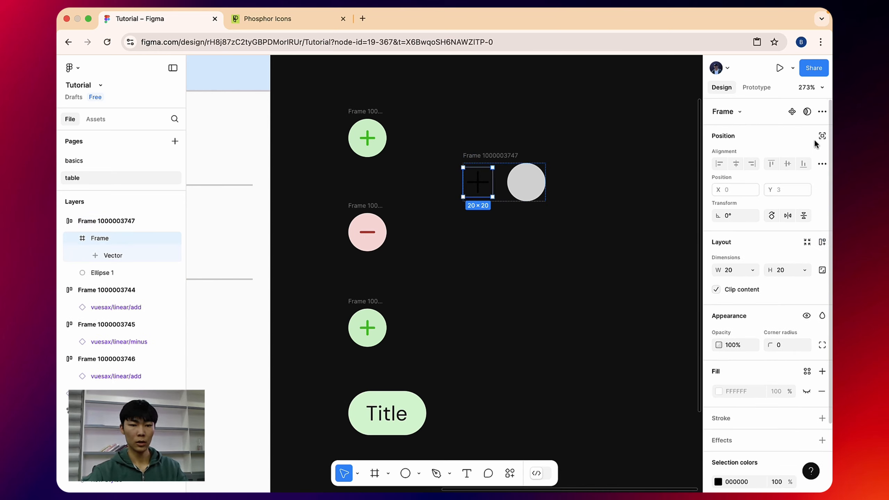
click(821, 135)
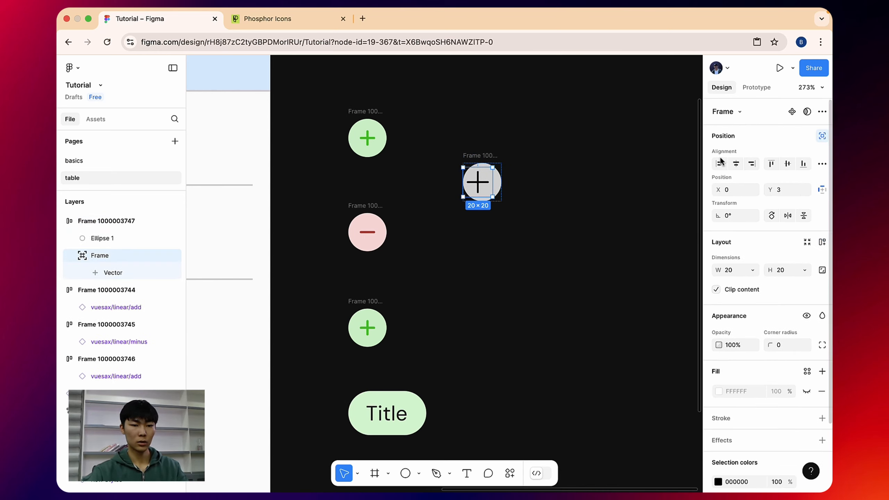
click(735, 164)
click(546, 144)
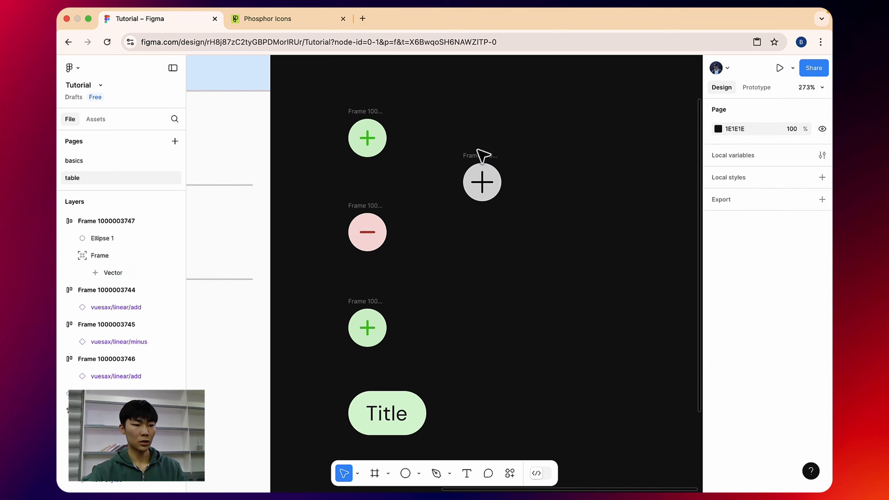
Move the finished grey plus icon frame beside the uppermost green plus circle, at X 704, Y 83.
click(467, 161)
drag(465, 158, 425, 117)
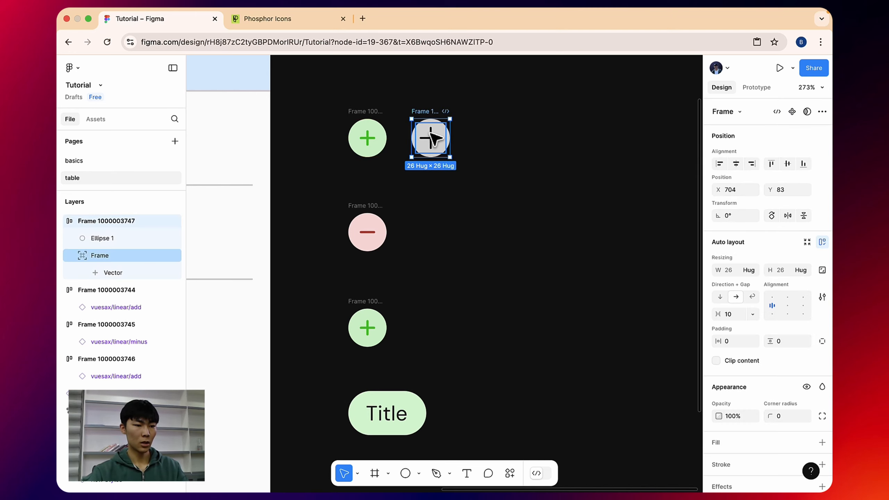
Scale the plus icon inside the grey circle to 16 × 16 and centre it horizontally and vertically in its frame.
click(429, 138)
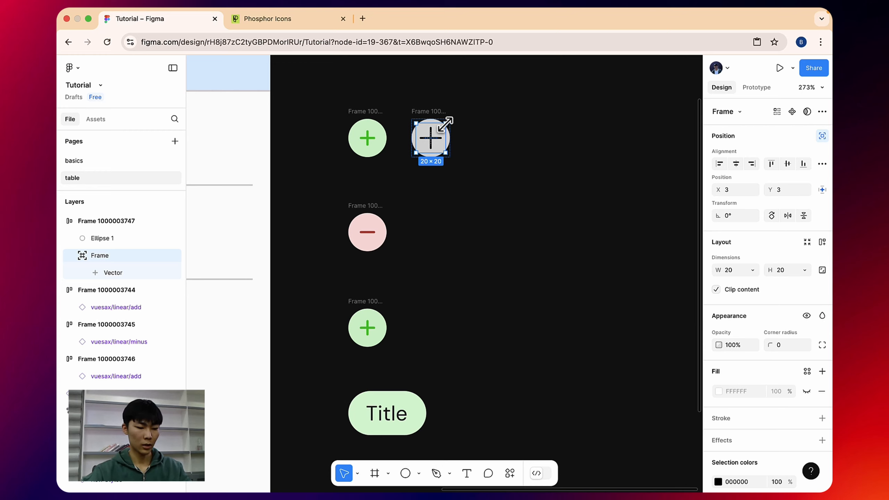
key(k)
drag(444, 124, 439, 128)
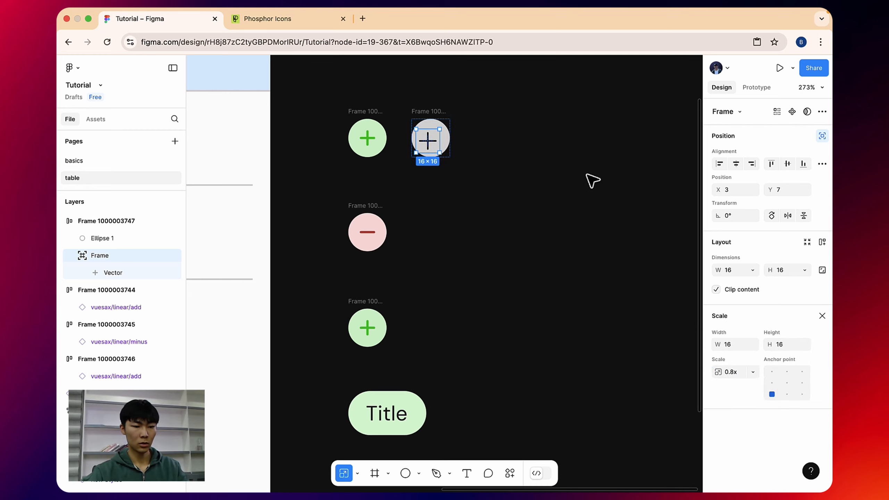
key(v)
click(788, 167)
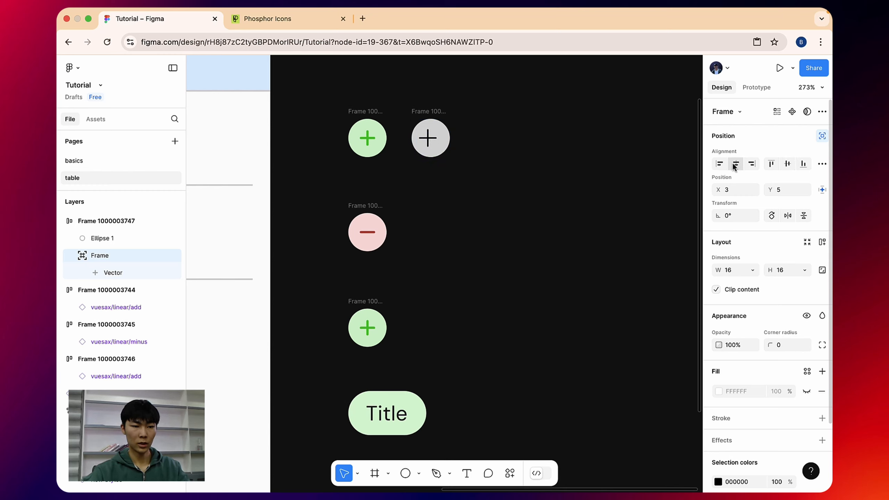
click(741, 166)
click(490, 196)
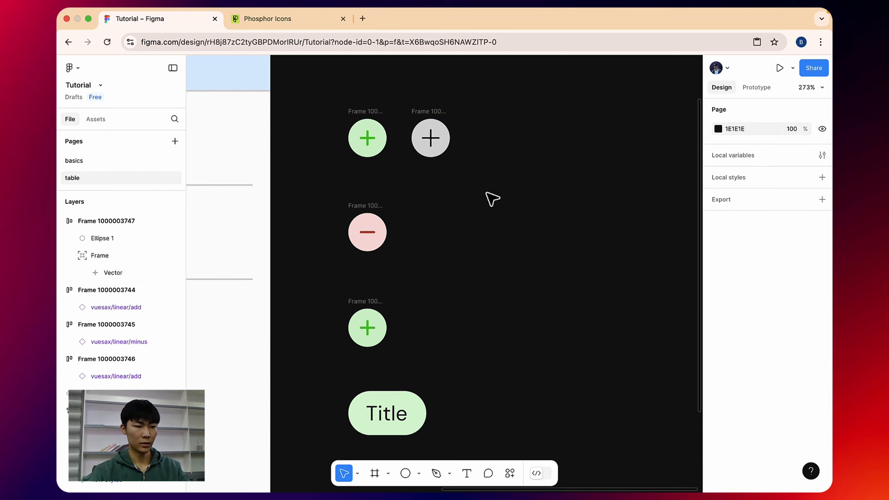
Try to fill the grey plus icon's outer frame with the light green #CCF4CD sampled from the reference plus circle.
click(436, 133)
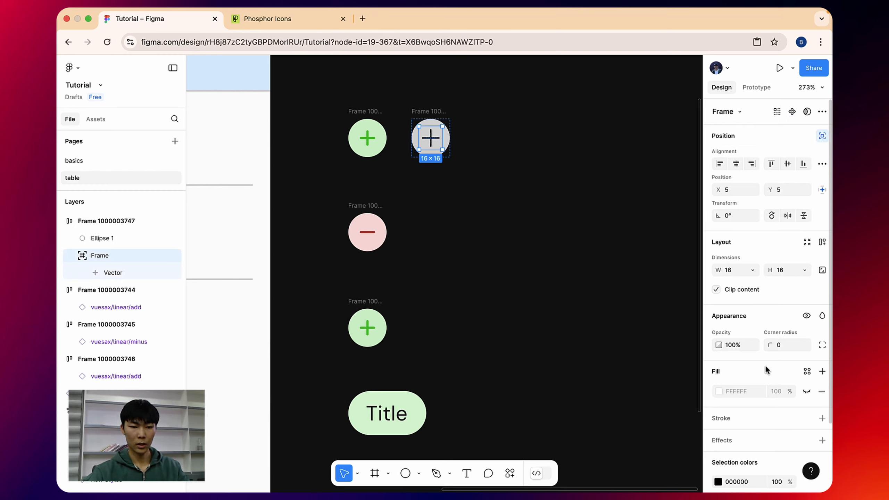
scroll(765, 369, down, 3)
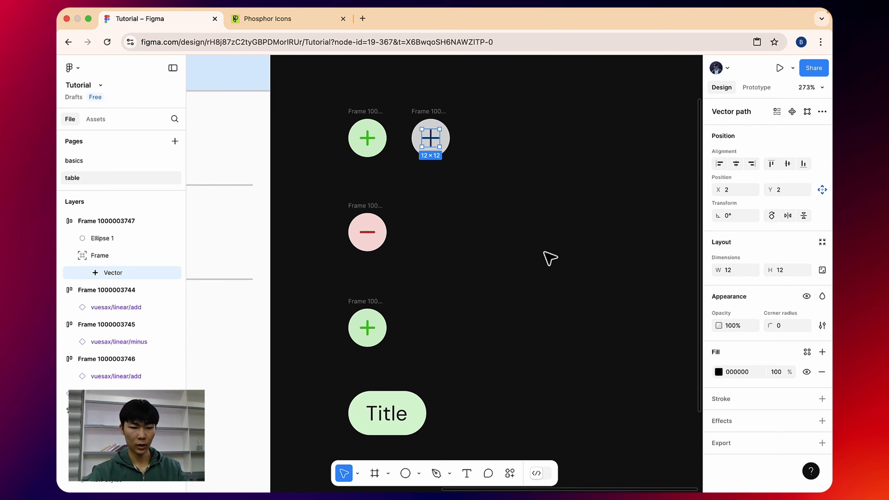
click(486, 147)
click(412, 112)
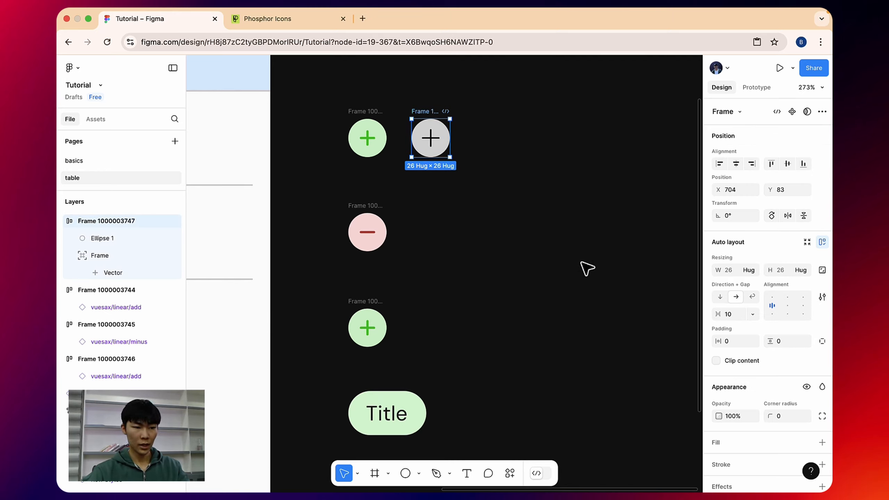
key(i)
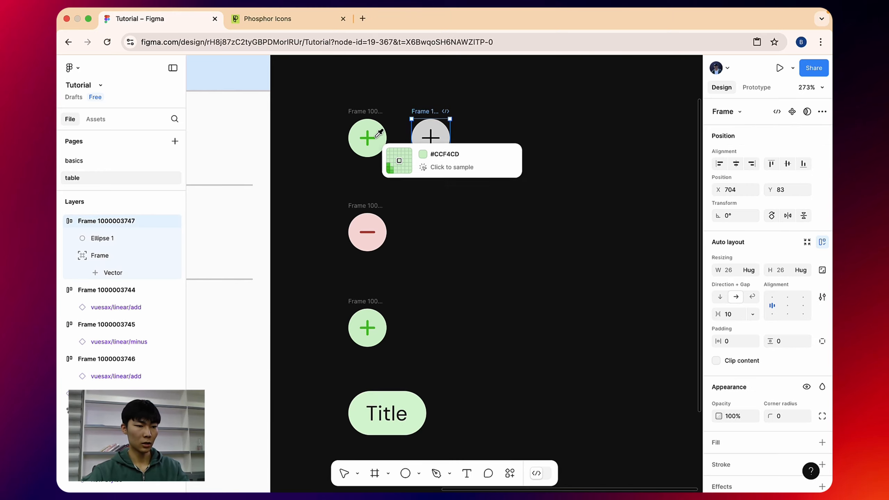
click(367, 139)
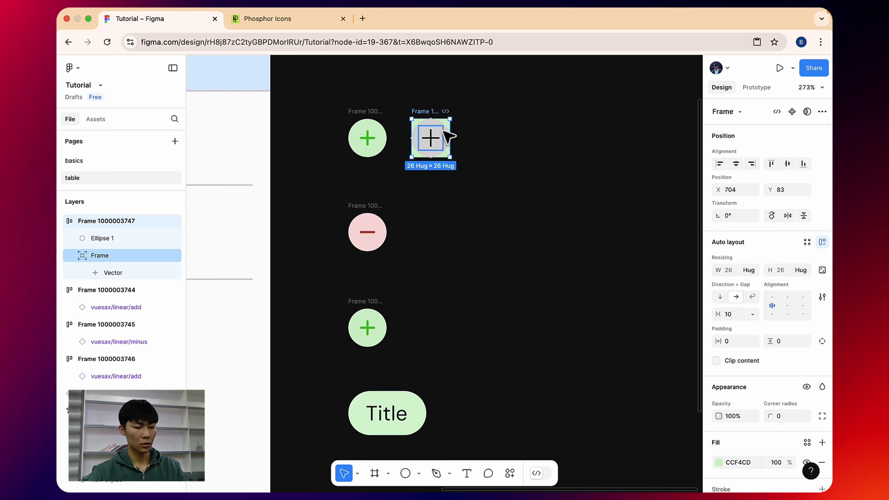
Fill the grey circle itself with the light green #CCF4CD sampled from the reference plus circle.
click(446, 143)
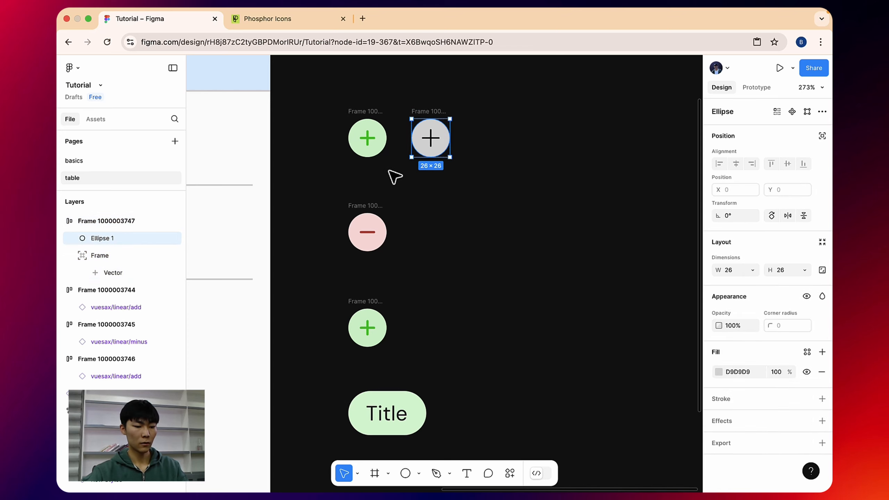
key(o)
key(i)
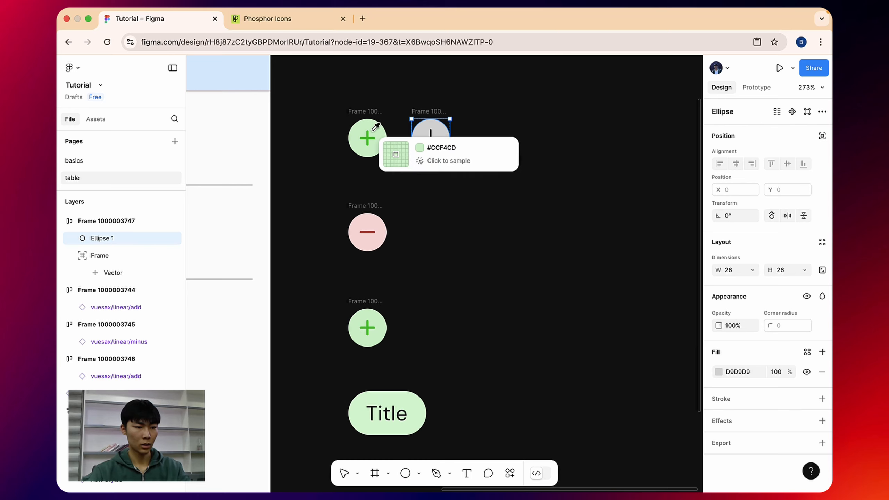
click(374, 136)
Recolour the new icon's plus vector with the green #00C805 sampled from the reference plus sign.
click(432, 144)
click(133, 272)
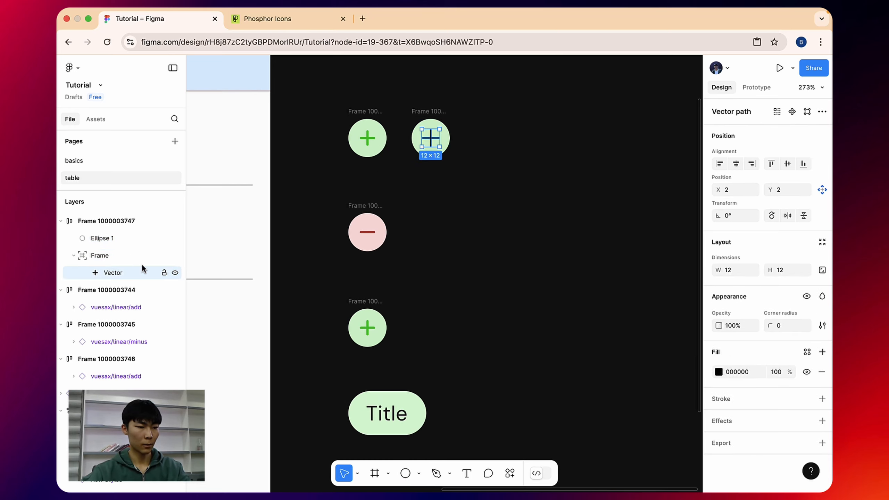
key(i)
click(363, 144)
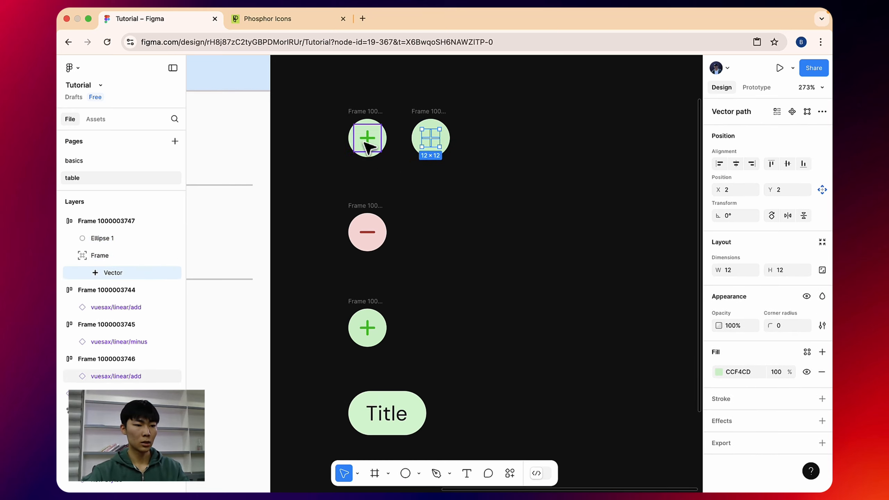
key(i)
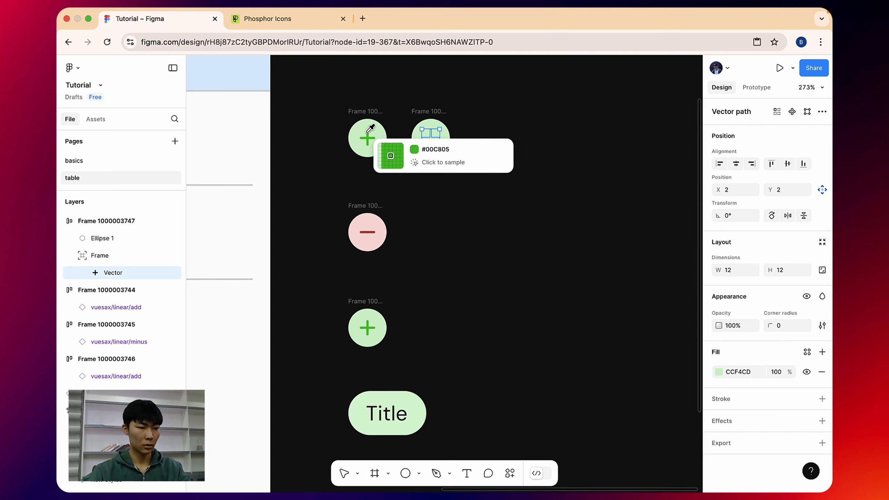
click(367, 136)
click(427, 93)
click(422, 110)
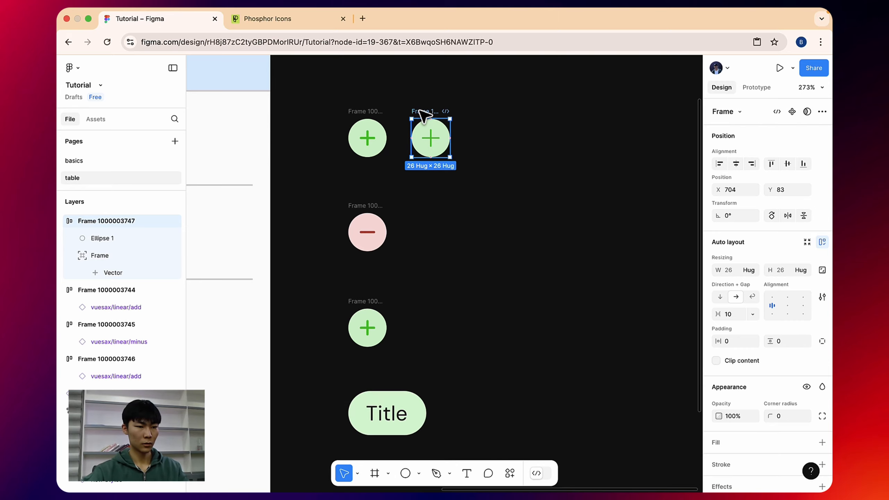
Switch to Phosphor Icons, search for "min" and copy the minus icon.
click(267, 32)
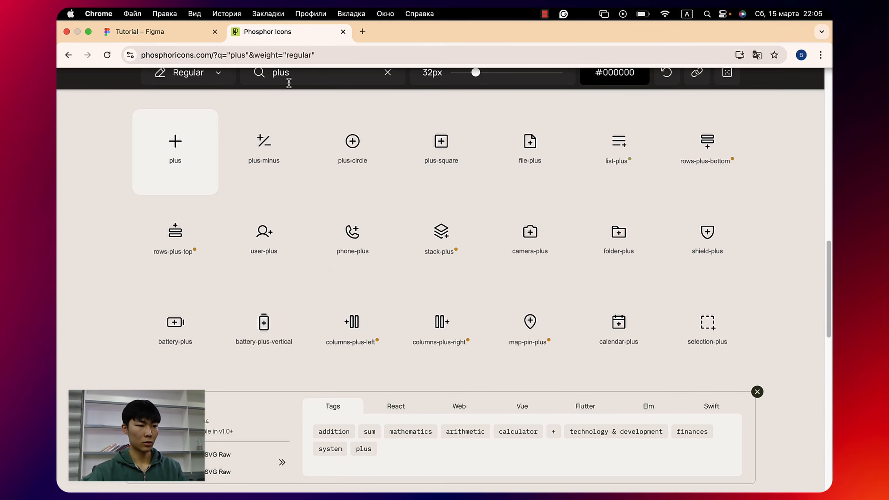
click(311, 74)
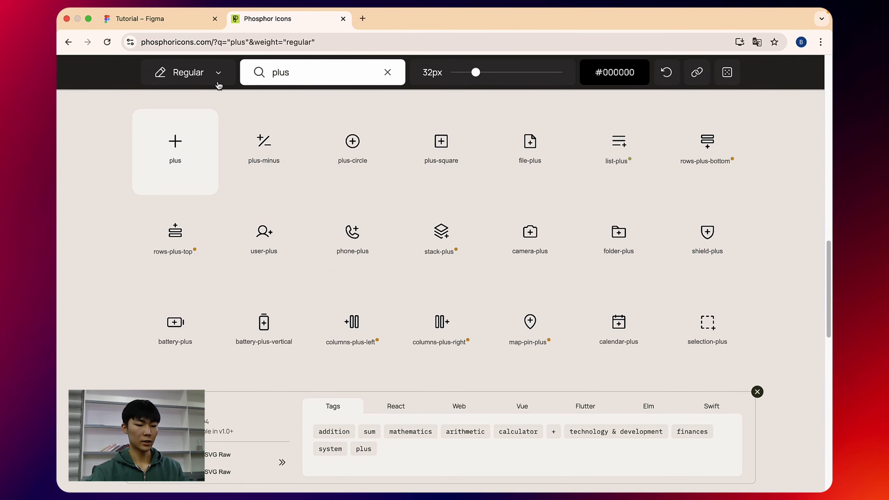
text(min)
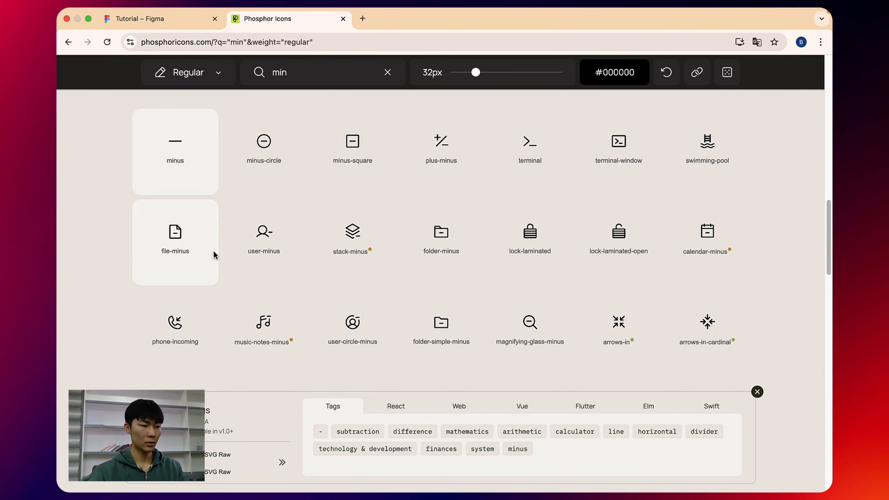
Return to Figma, paste the minus icon on the empty canvas right of the plus circles and resize its frame to 16 × 16.
click(154, 31)
click(525, 195)
right_click(591, 116)
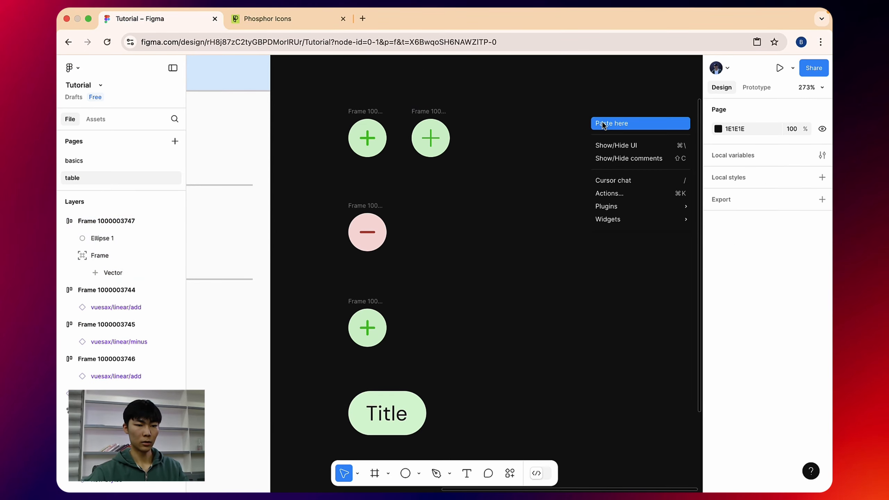
click(603, 122)
click(734, 272)
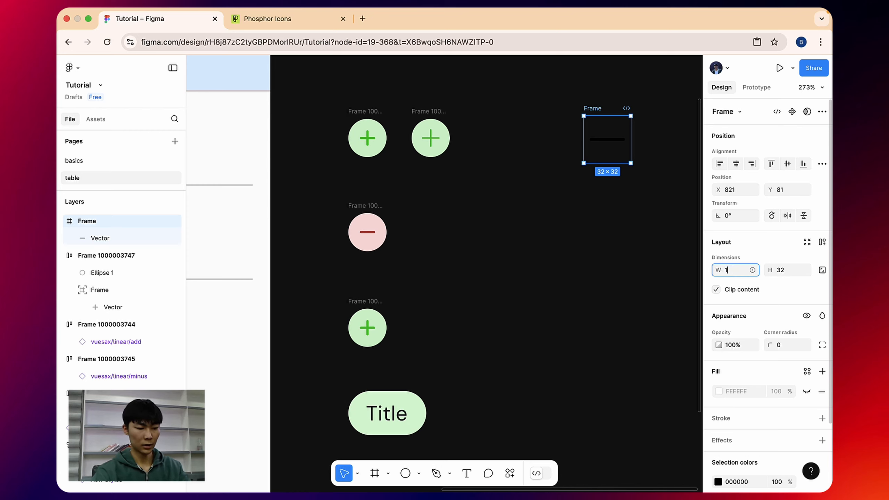
key(Return)
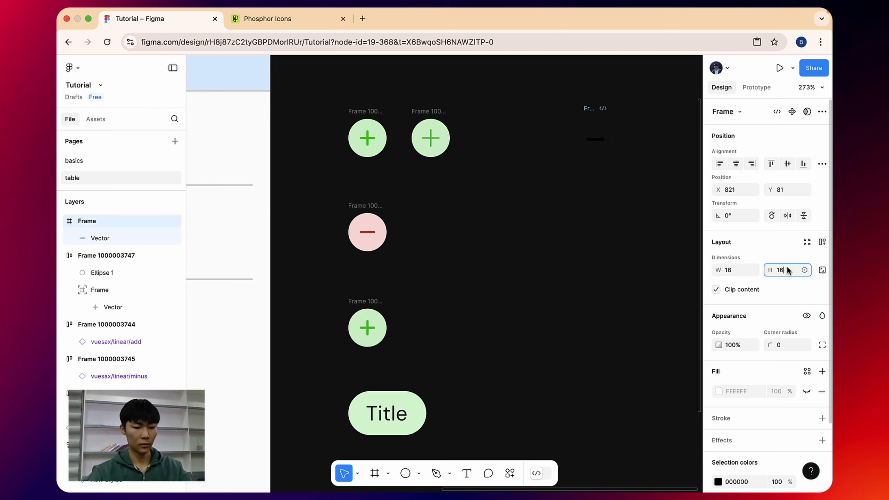
click(553, 179)
Duplicate the new green plus circle beside the red minus circle and replace the copy's plus with the 16 × 16 minus icon.
click(420, 121)
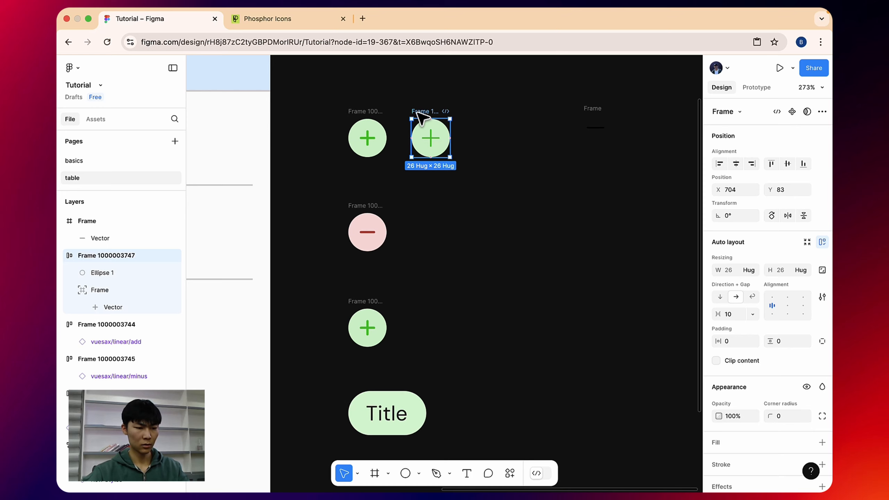
drag(420, 119, 415, 214)
right_click(594, 126)
click(615, 101)
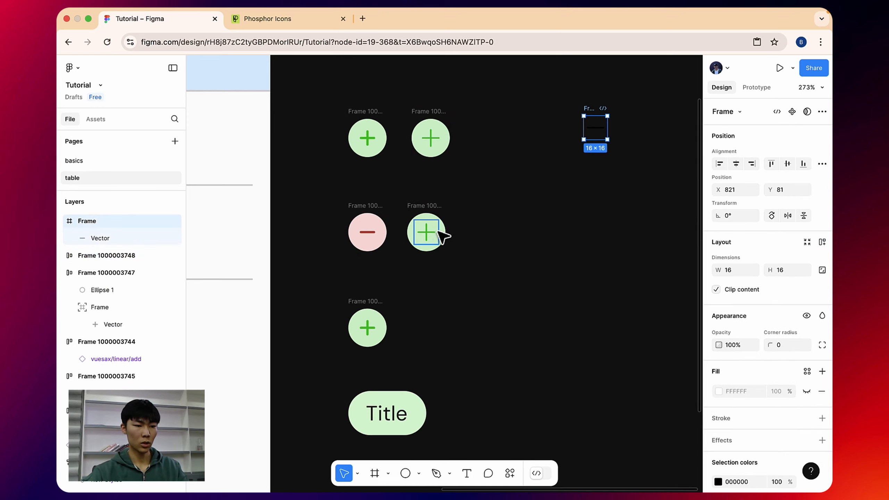
super+click(438, 232)
right_click(437, 232)
click(455, 127)
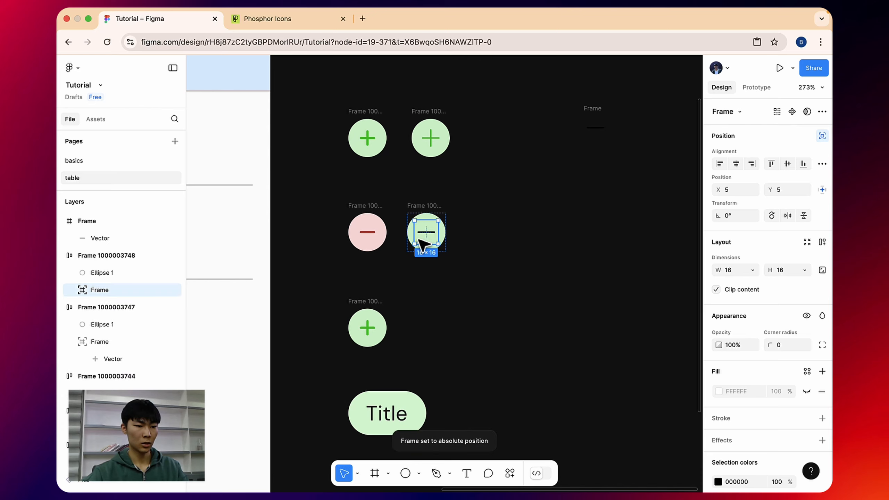
Recolour the duplicate's minus vector with the dark red sampled from the reference minus sign.
click(74, 293)
click(168, 307)
key(i)
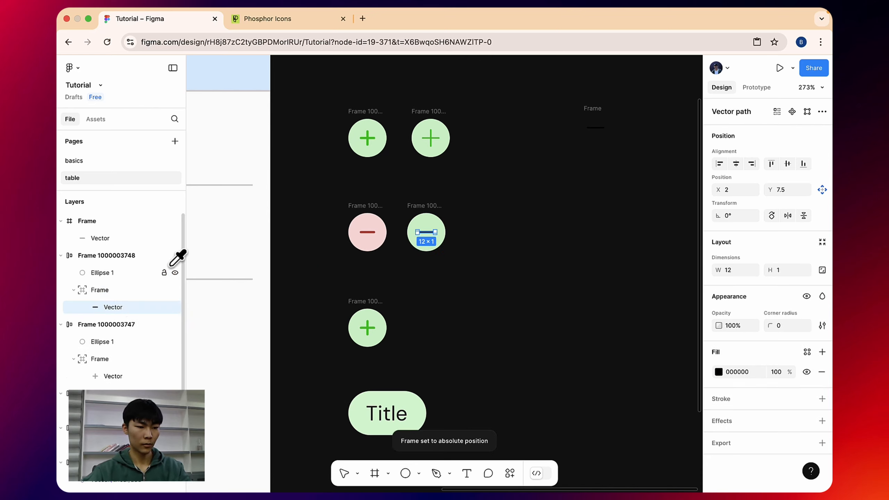
click(376, 228)
Fill the duplicate's circle with the light pink sampled from the reference minus circle.
click(110, 273)
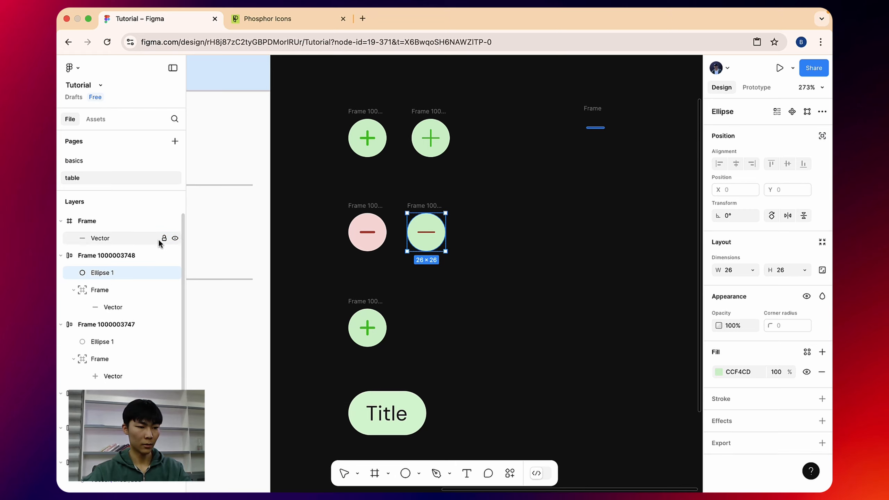
key(i)
click(380, 231)
click(392, 205)
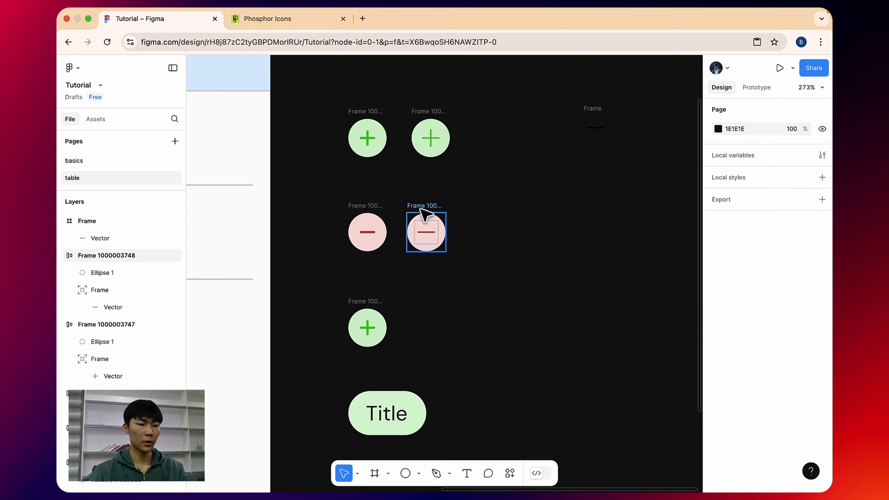
Move the green Title pill slightly up towards the lowest plus circle, to X 660, Y 259.
scroll(426, 315, up, 10)
scroll(433, 300, down, 10)
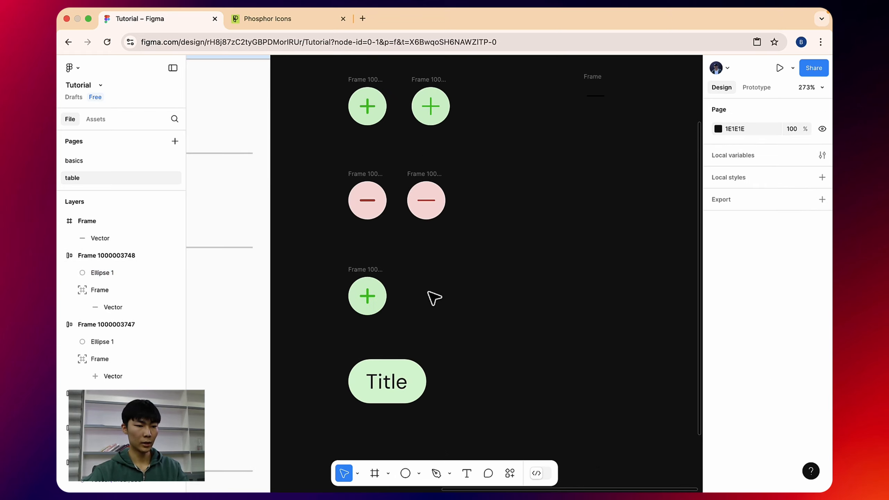
click(369, 365)
drag(369, 365, 385, 358)
Add the text "Title" to the right of the green pill and wrap it in an auto layout frame.
click(466, 473)
click(493, 332)
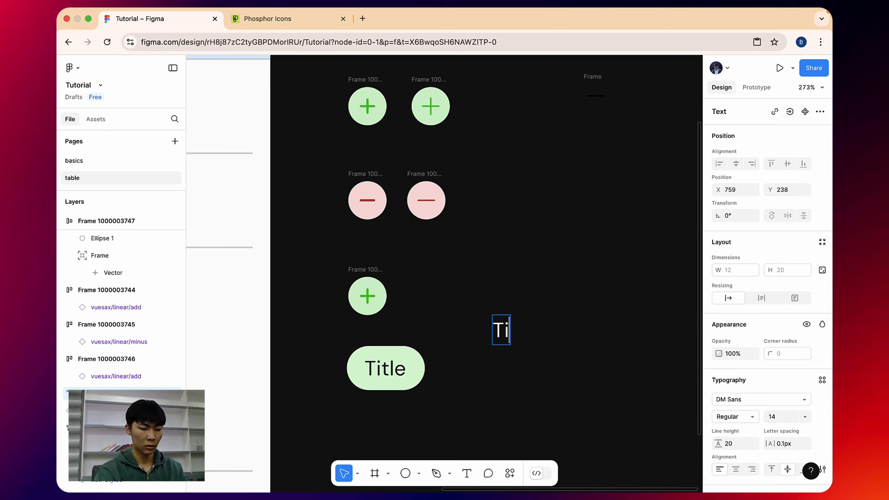
text(Title)
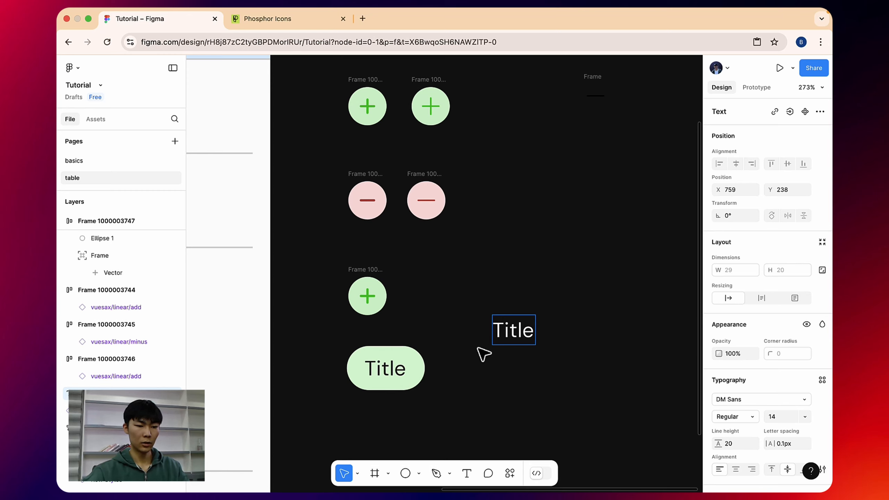
text(A)
key(BackSpace)
key(Escape)
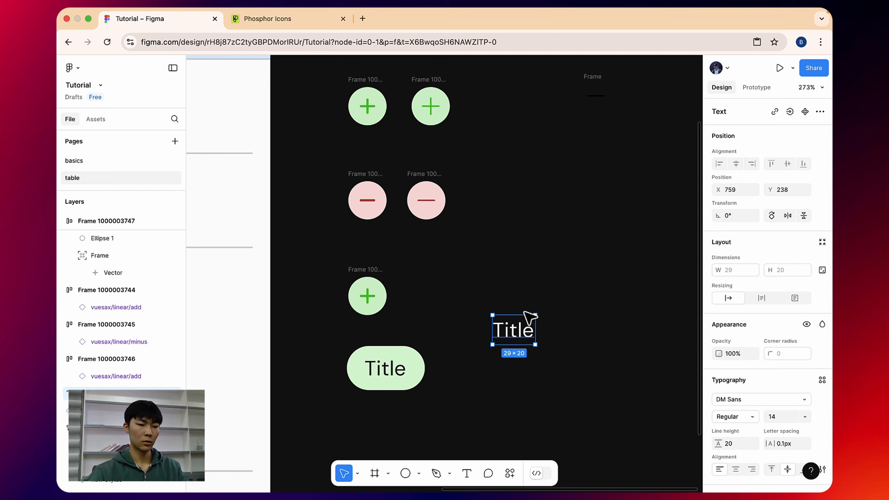
key(shift+a)
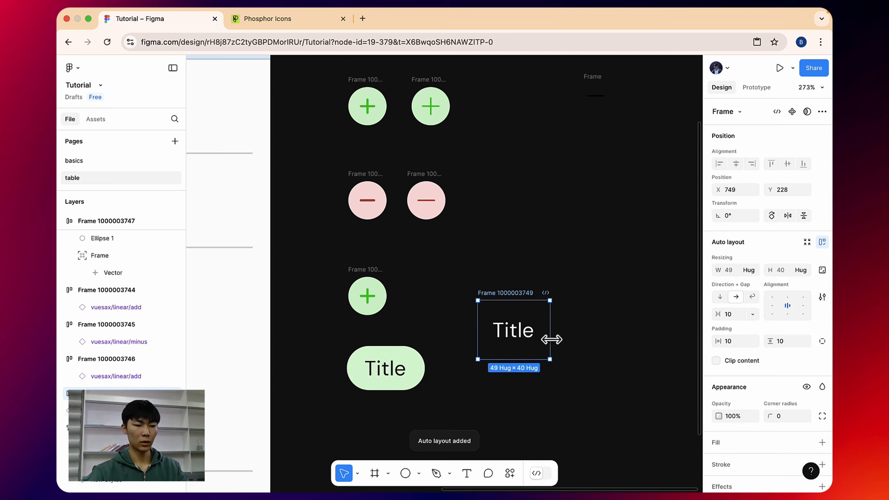
Set the new Title frame's padding to 12 horizontal and 4 vertical, matching the green reference pill.
click(370, 356)
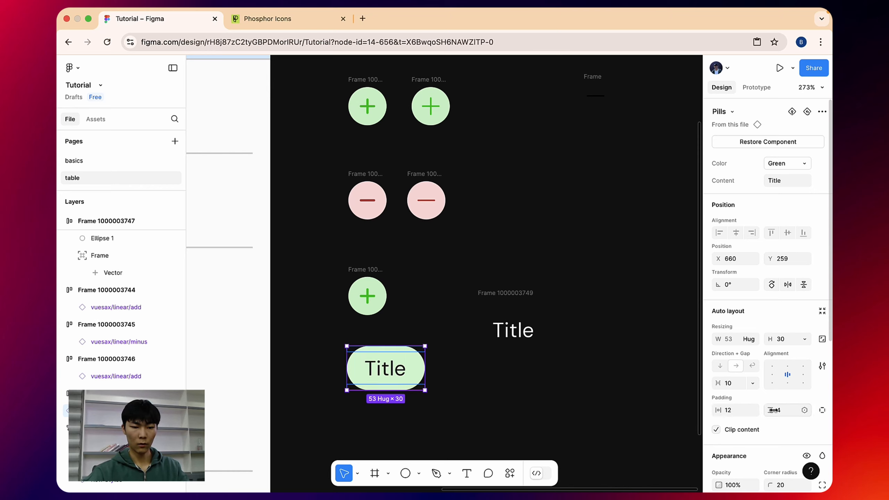
click(511, 324)
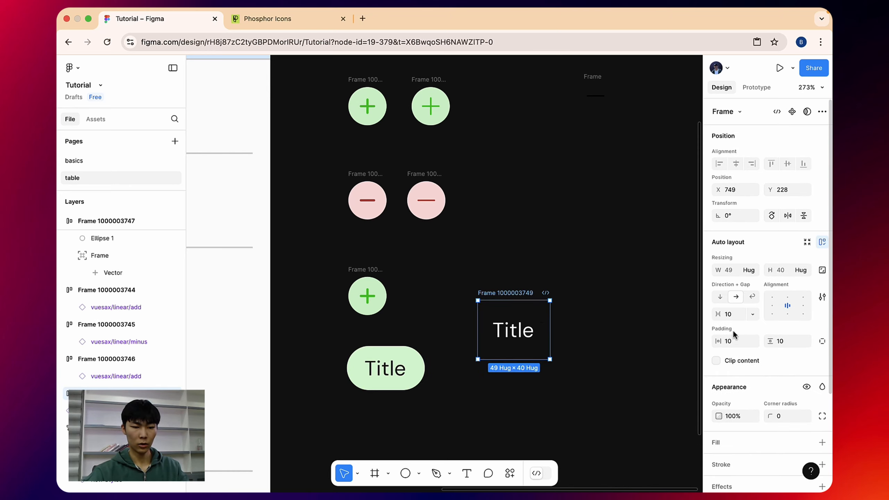
click(734, 341)
text(12)
click(782, 342)
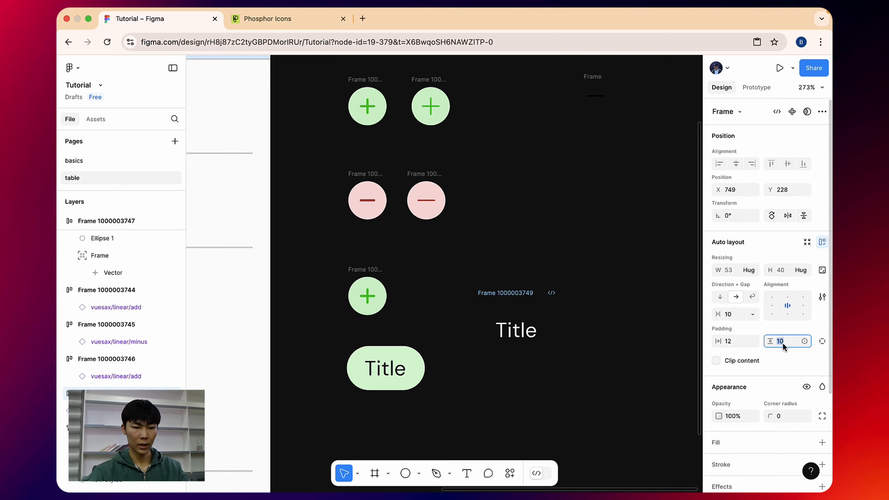
text(4)
click(599, 297)
Compare the typography settings of the green reference pill's text with those of the new Title text.
click(394, 367)
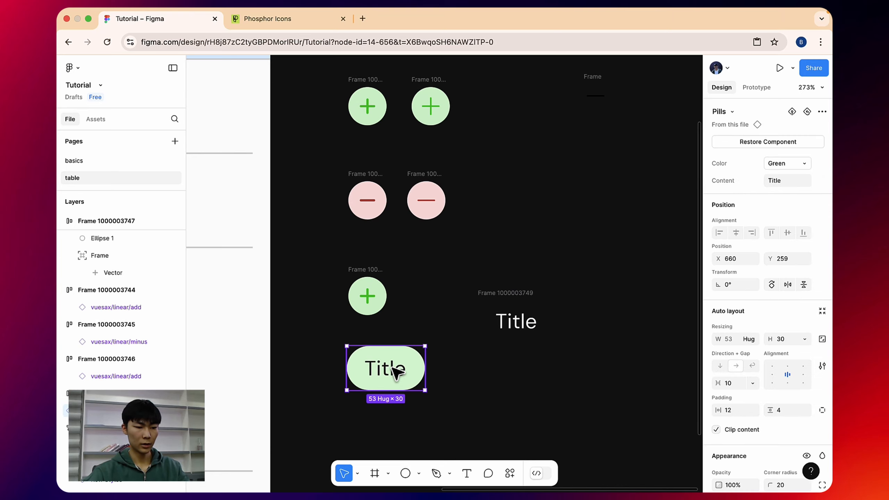
double_click(395, 370)
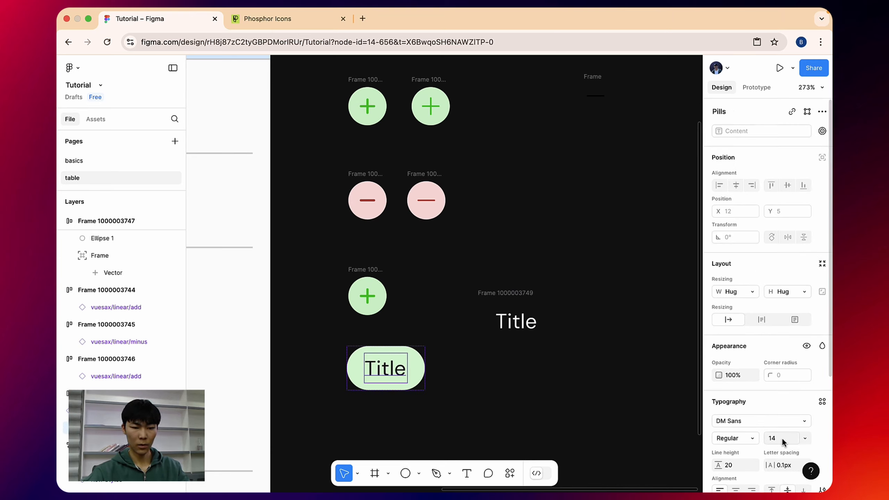
click(511, 308)
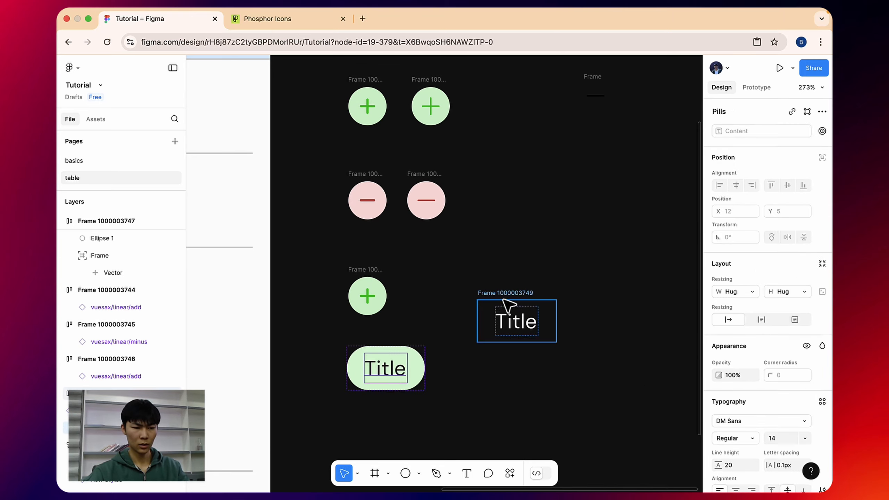
key(Return)
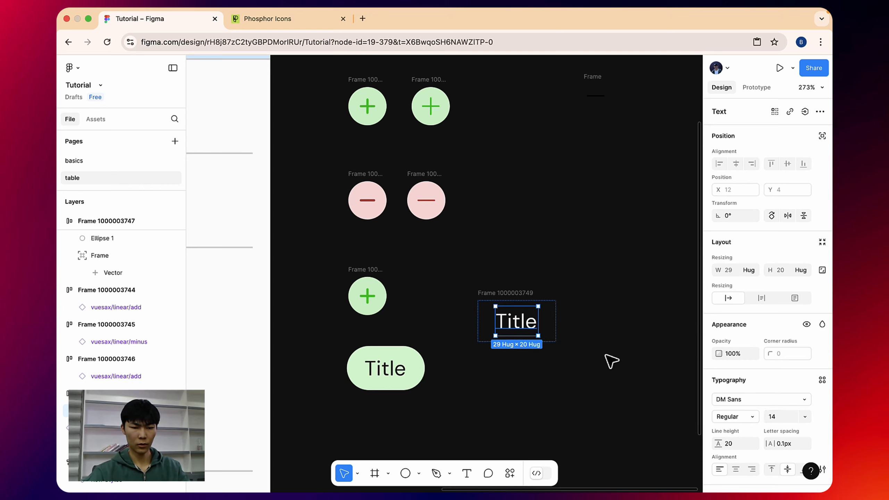
Move the new Title frame beside the green pill at X 746, Y 263 and fill it with the pill's sampled light green.
click(523, 270)
drag(498, 295, 495, 346)
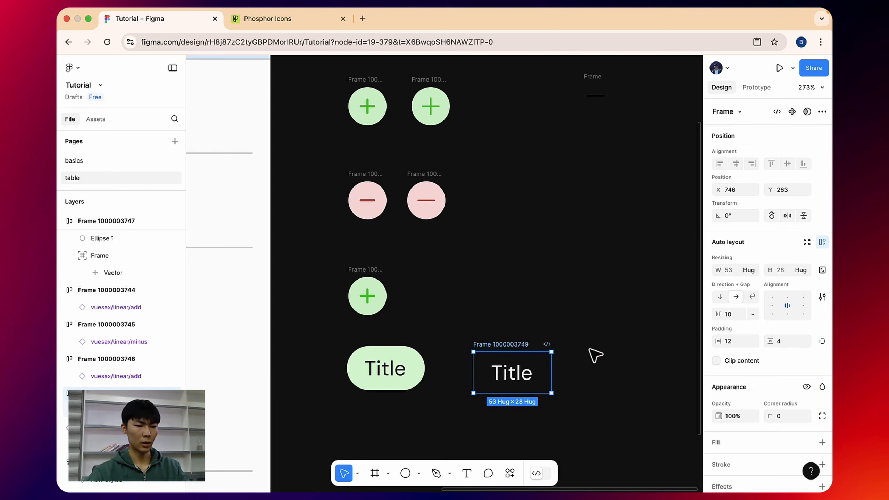
click(821, 442)
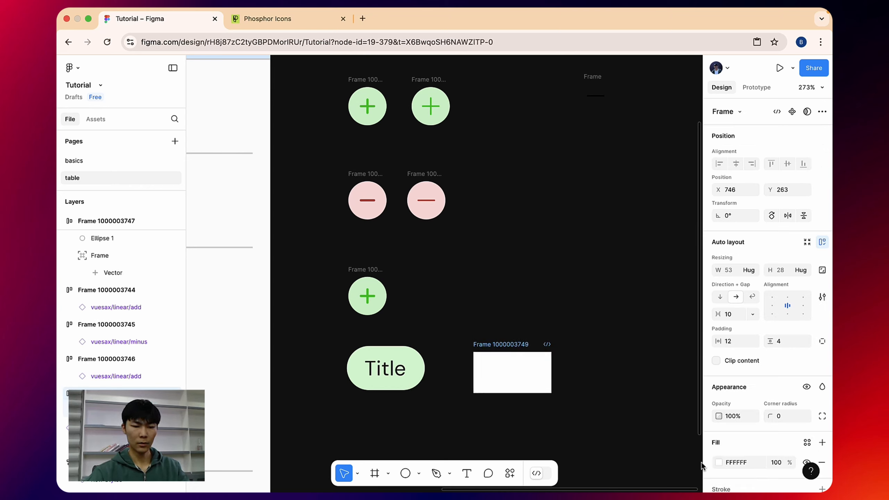
click(718, 462)
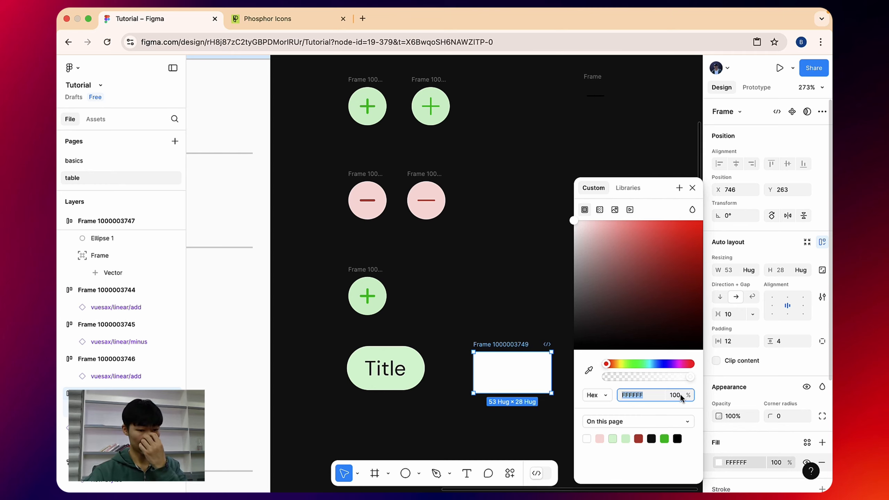
click(589, 370)
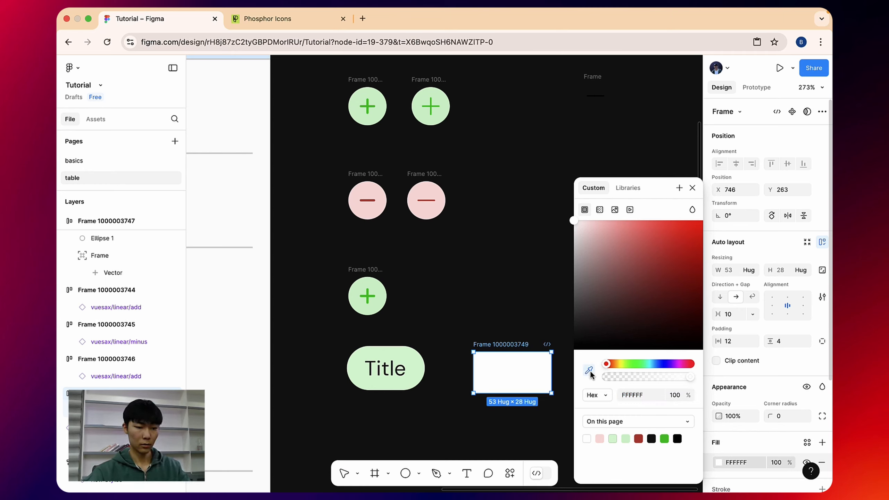
click(420, 371)
Recolour the new frame's Title text from white to black, like the text in the reference pill.
click(516, 372)
scroll(754, 421, down, 5)
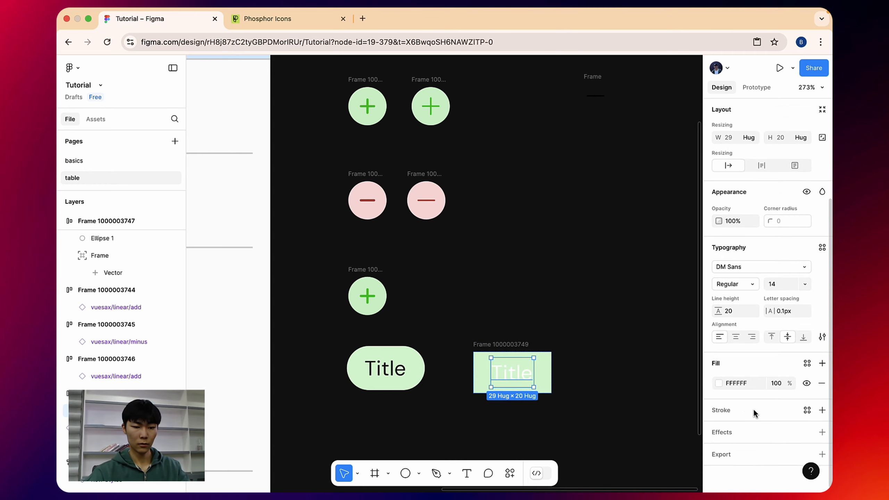
click(717, 382)
click(612, 306)
click(499, 311)
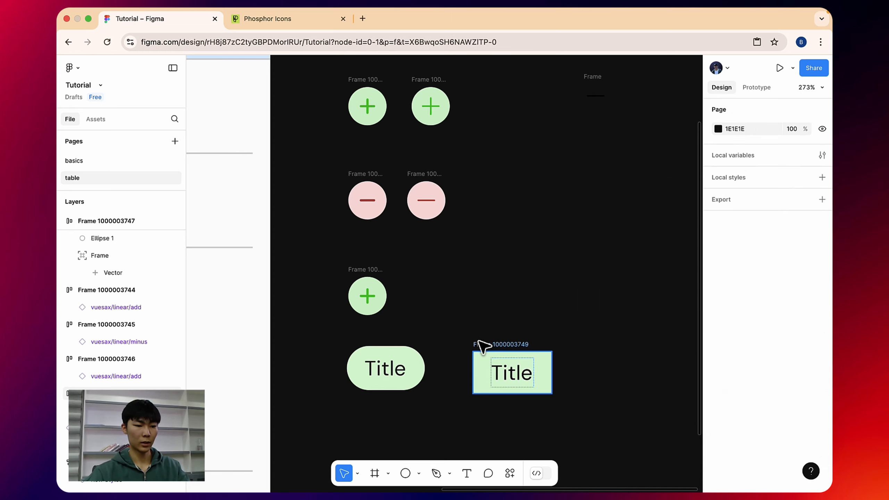
Set the new Title pill's corner radius to 20 and move the pill farther right of the reference pill.
click(482, 344)
drag(769, 413, 774, 413)
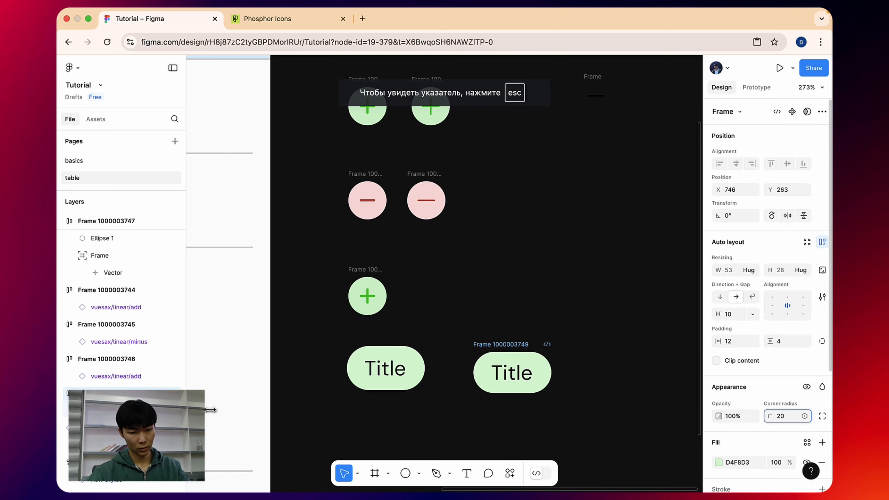
click(560, 296)
click(498, 343)
drag(497, 342, 593, 317)
Delete the left reference column with the two plus circles, the minus circle and the original green Title pill.
click(415, 68)
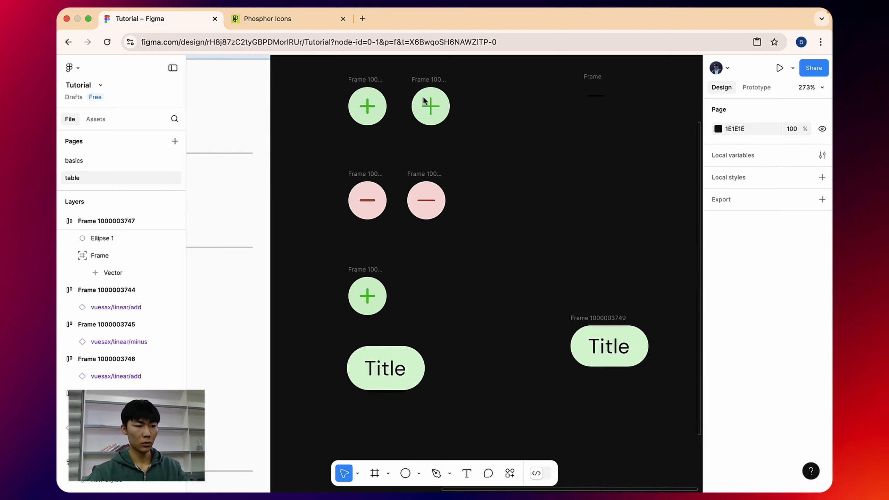
drag(423, 101, 440, 241)
drag(437, 151, 553, 177)
click(424, 87)
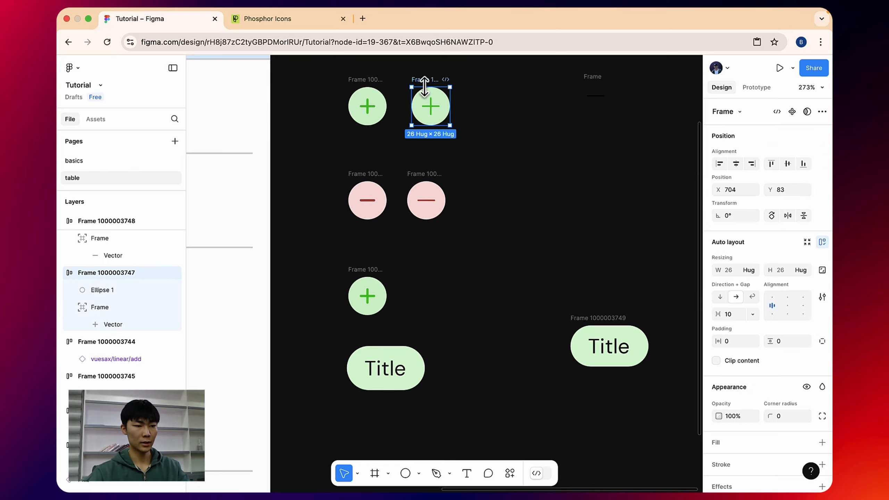
drag(334, 75, 392, 415)
key(Delete)
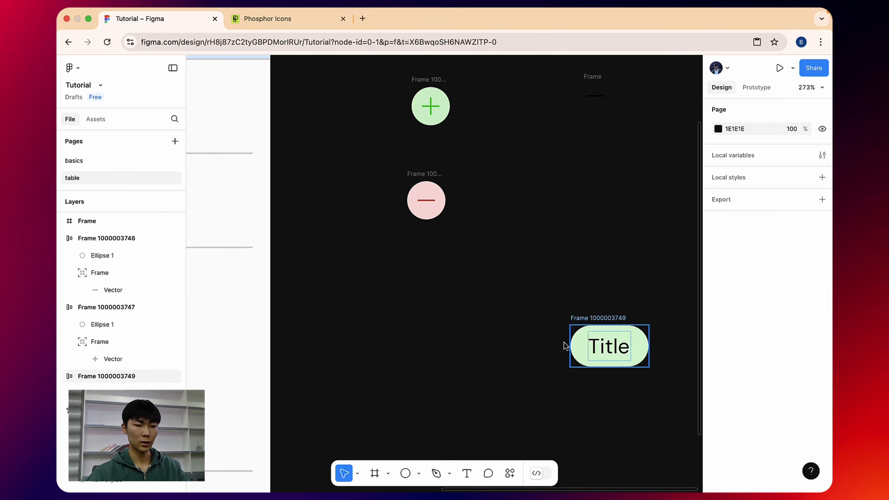
Move the Title pill beneath the minus circle at X 701, Y 223 and delete the leftover black minus icon frame.
click(573, 317)
drag(573, 318, 418, 289)
click(593, 82)
key(Delete)
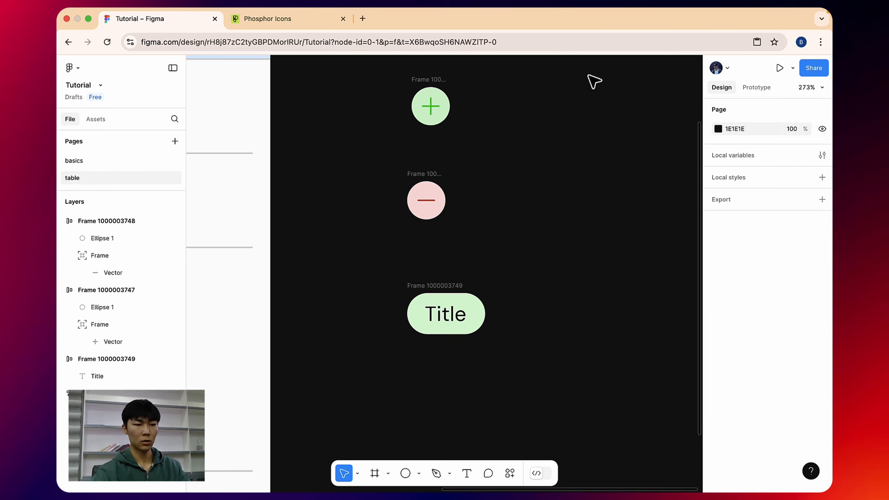
Rename the green circle's frame "plus", the pink circle's frame "minus" and the pill's frame "title".
drag(493, 126, 518, 188)
double_click(451, 140)
text(plus)
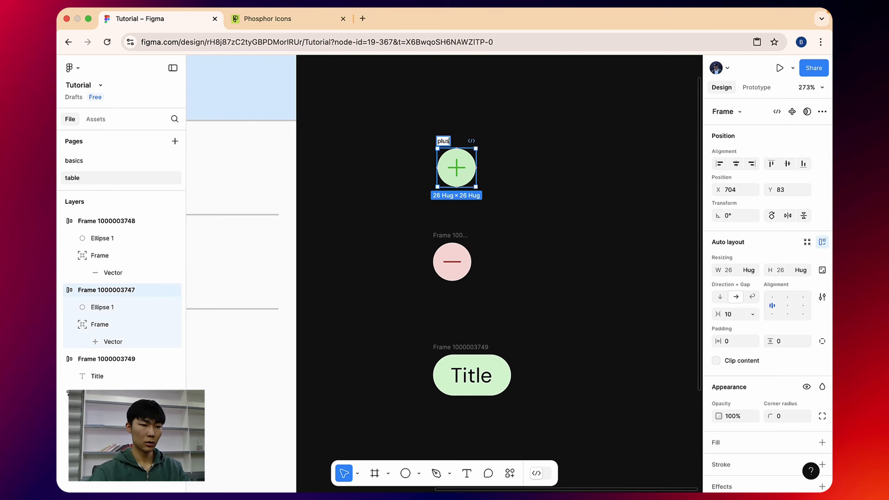
double_click(443, 235)
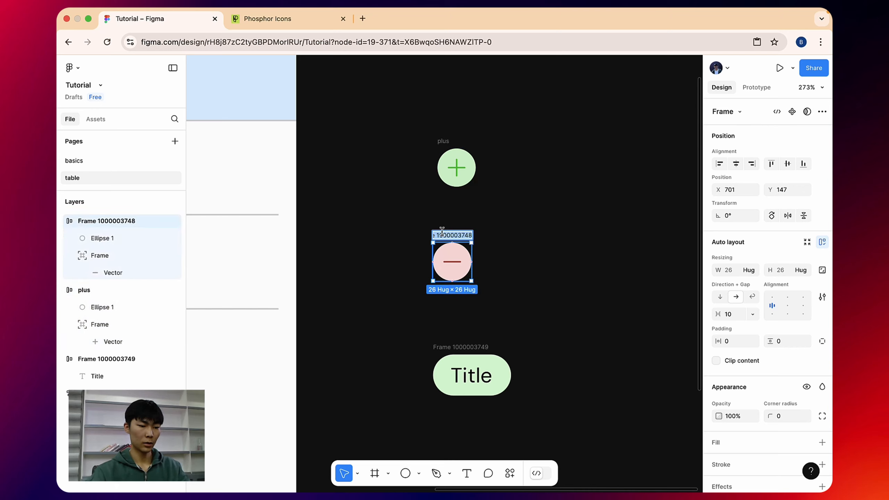
text(minus)
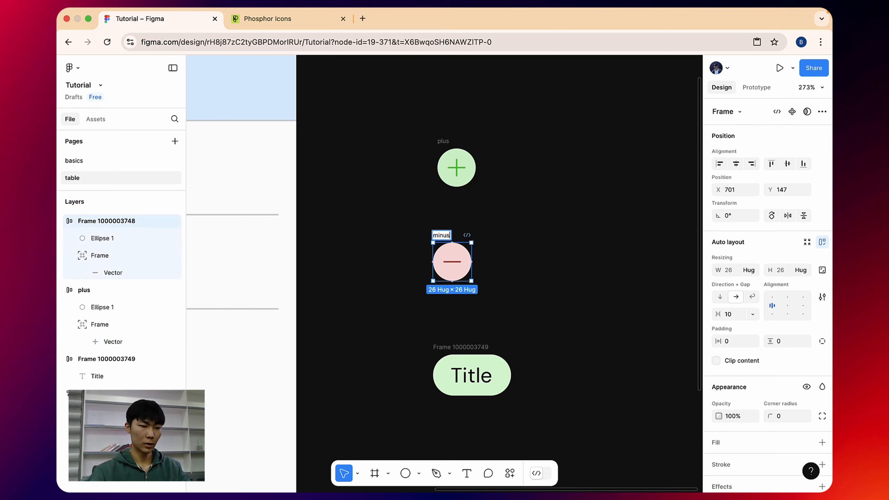
double_click(459, 346)
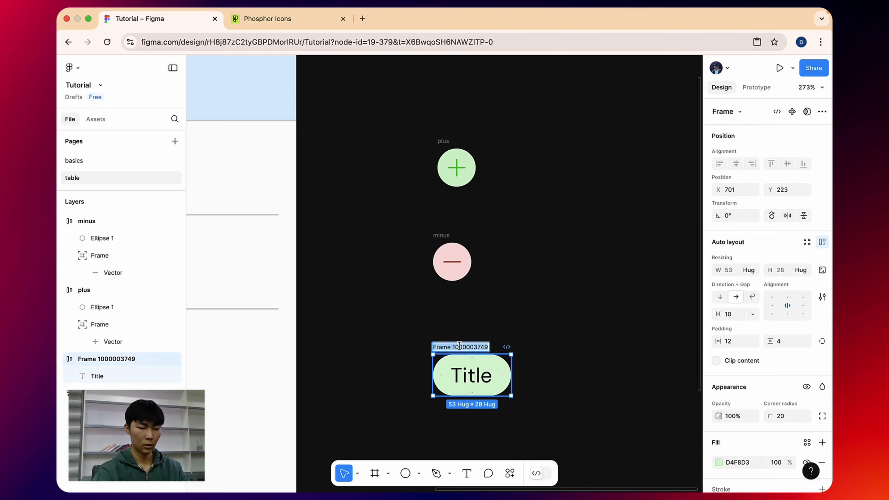
text(tit)
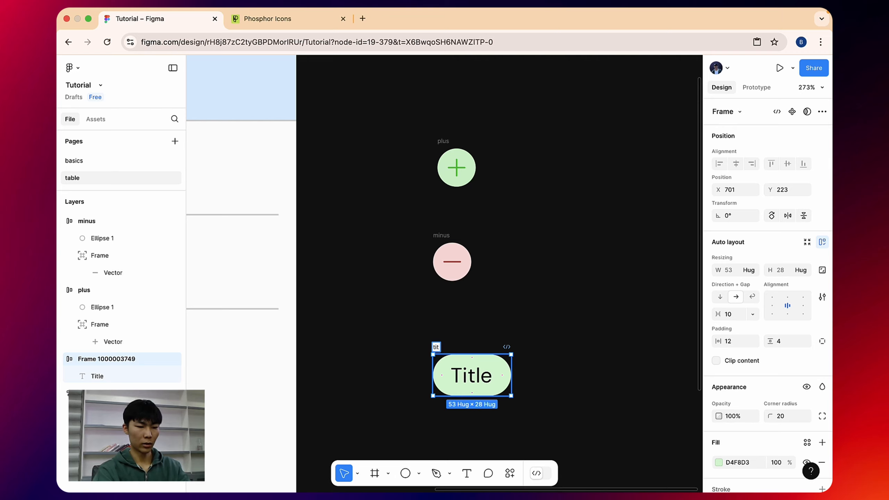
text(le)
click(469, 344)
Turn the plus, minus and title frames into three separate components at once.
drag(425, 141, 609, 432)
click(809, 112)
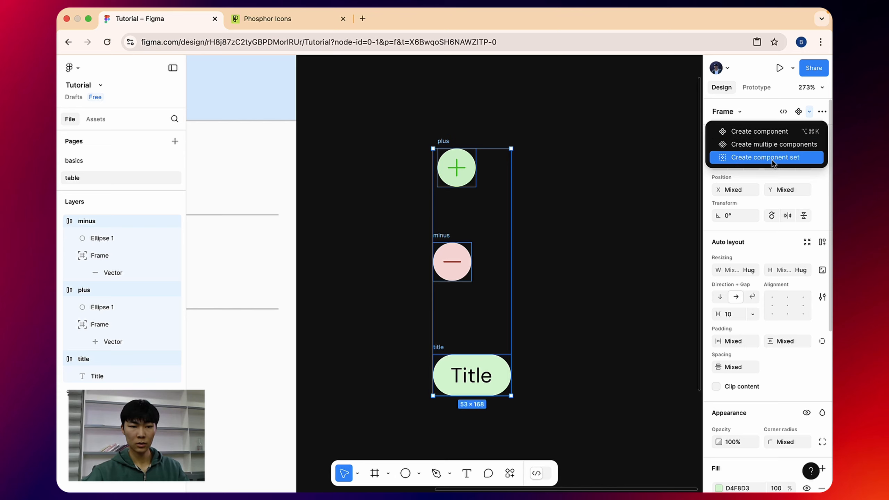
click(771, 144)
click(591, 153)
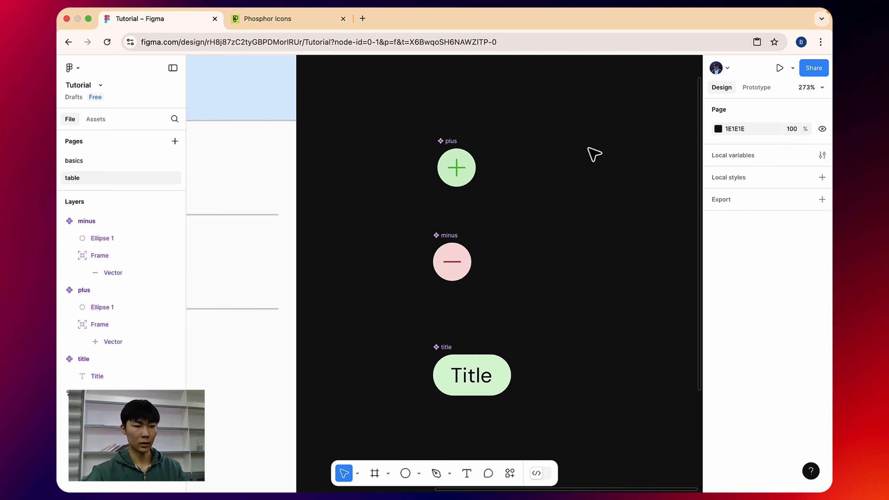
Look over Table 4 and examine the checkbox in its blue header row.
scroll(429, 182, down, 5)
scroll(504, 175, left, 5)
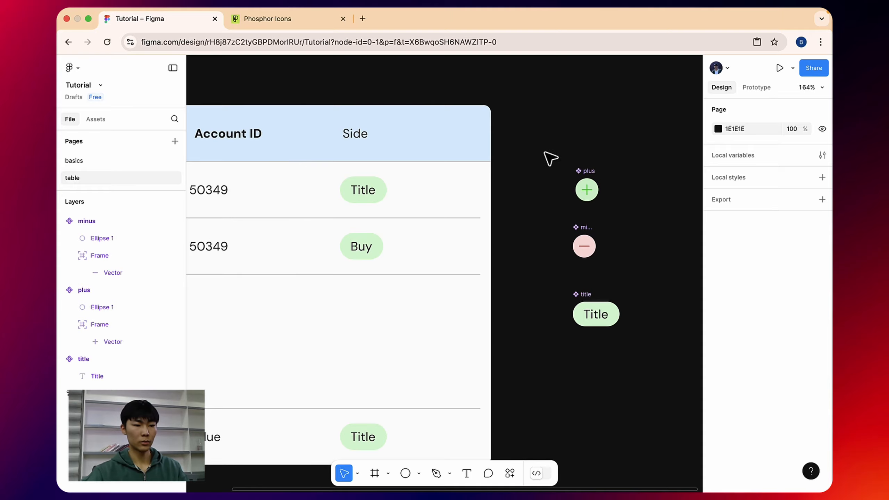
scroll(577, 155, left, 2)
scroll(548, 203, down, 3)
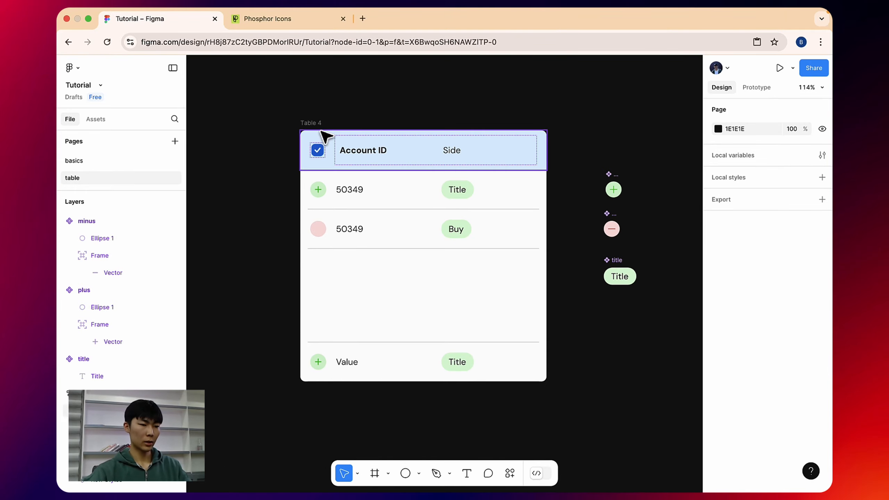
scroll(315, 136, up, 5)
click(314, 151)
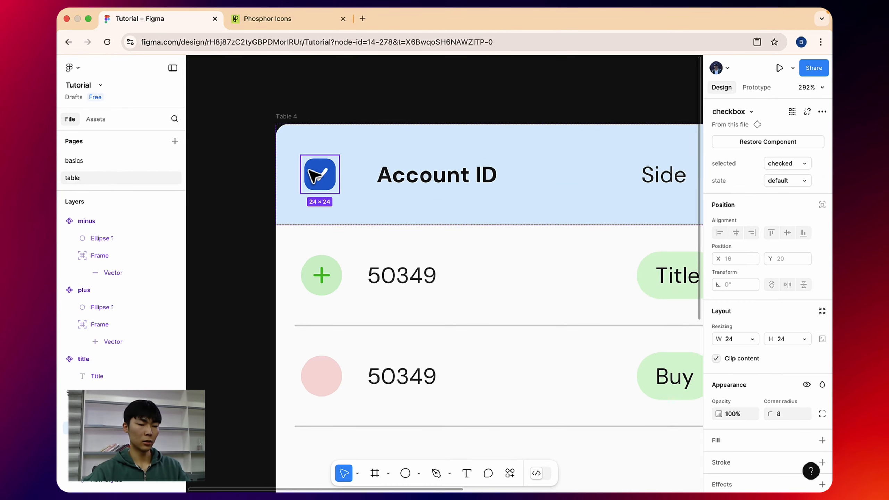
click(267, 19)
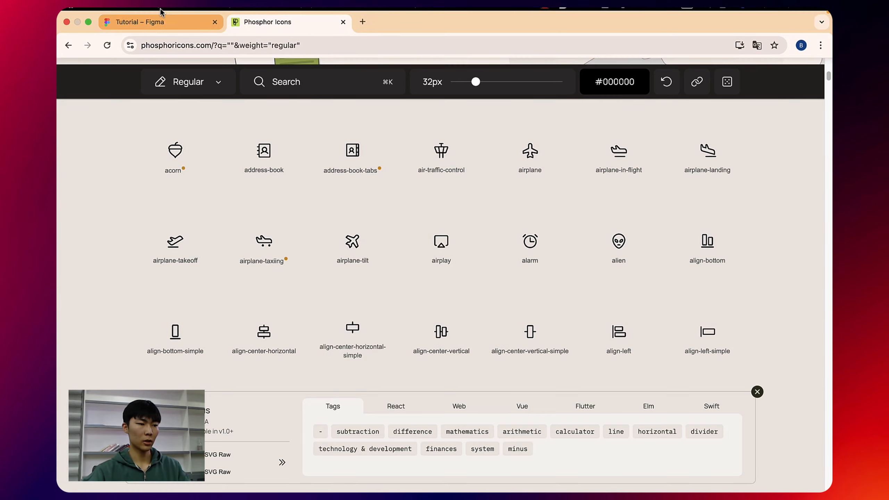
click(220, 14)
click(166, 38)
click(169, 32)
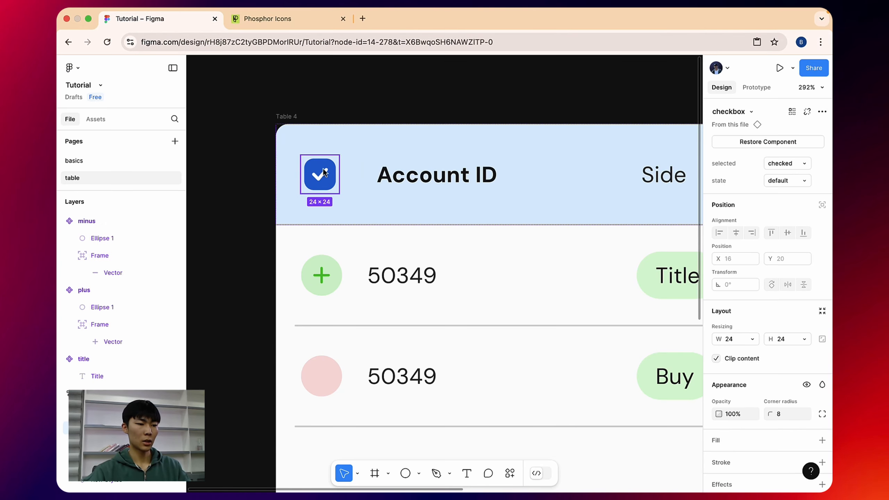
Place a copy of the header row's checkbox directly above the plus component, outside the table.
key(minus)
scroll(512, 204, right, 5)
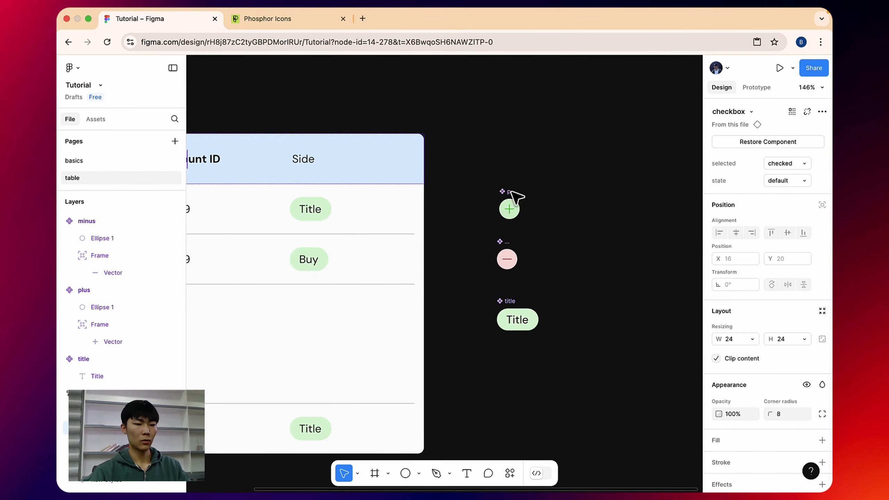
click(501, 191)
drag(499, 190, 497, 189)
click(470, 184)
scroll(466, 165, left, 4)
double_click(258, 154)
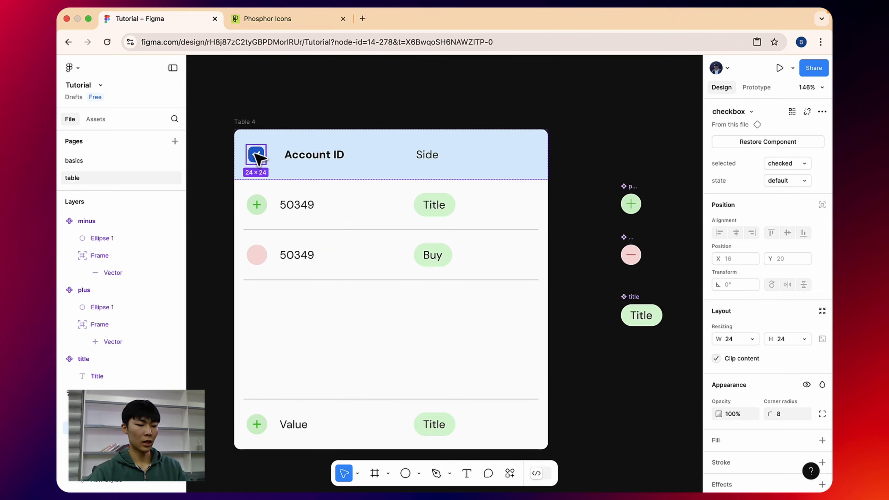
drag(255, 154, 630, 159)
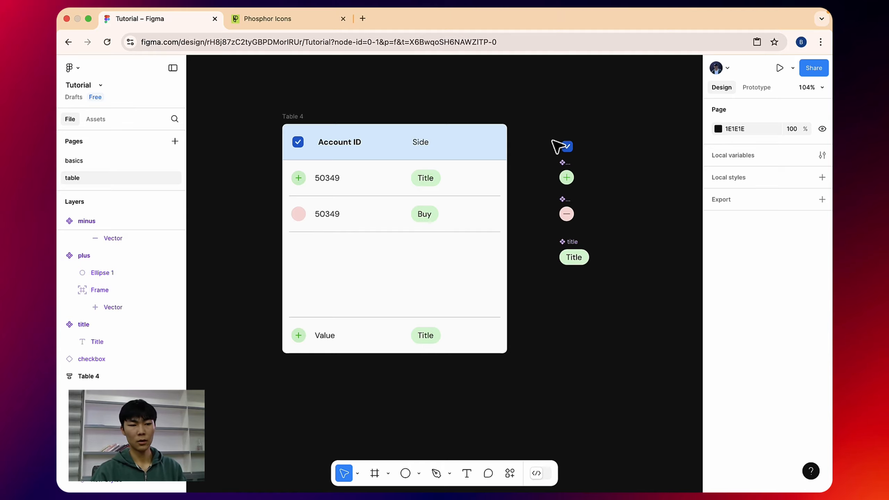
Add the text "Account ID" on the empty canvas to the left of Table 4.
drag(329, 113, 488, 113)
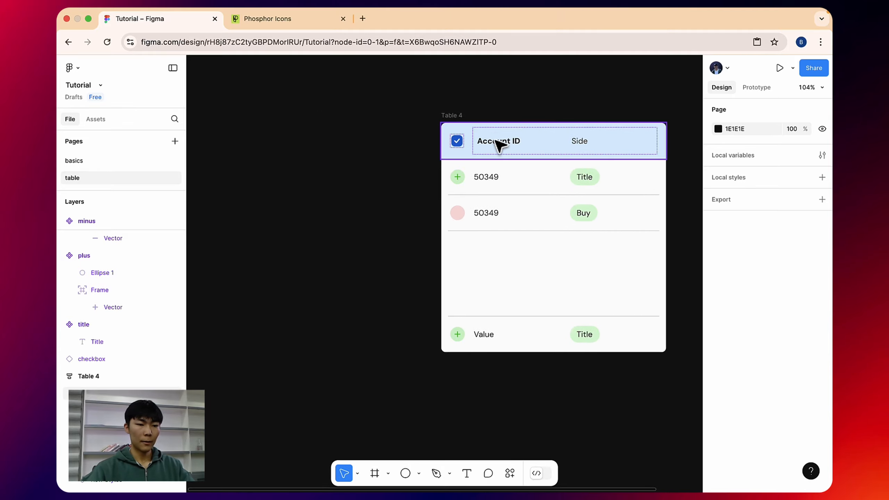
scroll(502, 139, up, 5)
double_click(502, 140)
scroll(503, 140, down, 5)
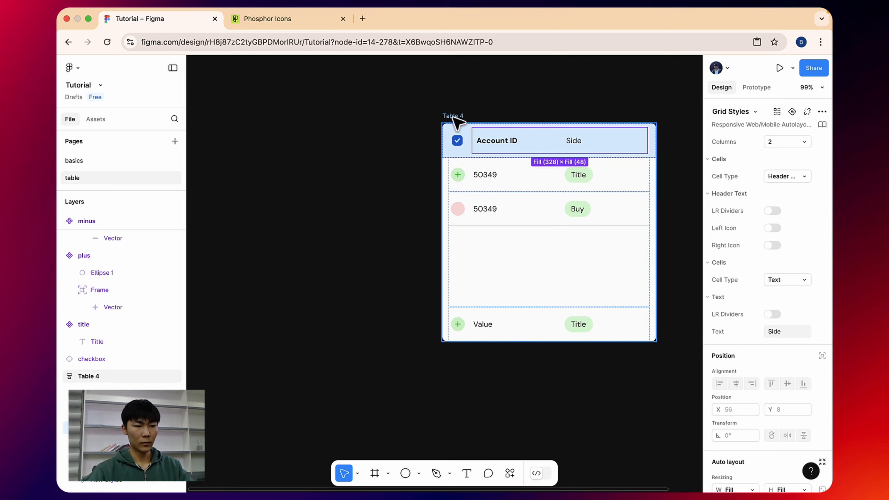
click(454, 117)
mouse_move(556, 83)
mouse_down()
mouse_move(505, 88)
mouse_move(569, 88)
mouse_up()
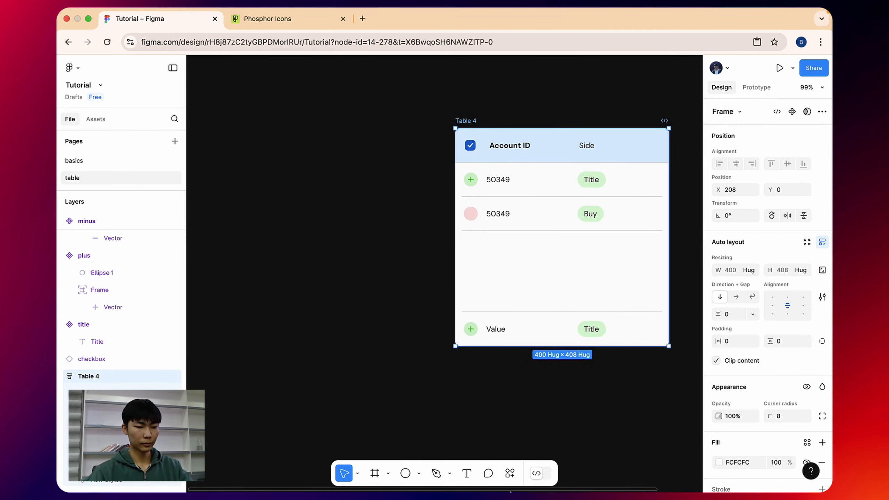
click(468, 474)
scroll(315, 169, up, 3)
click(326, 177)
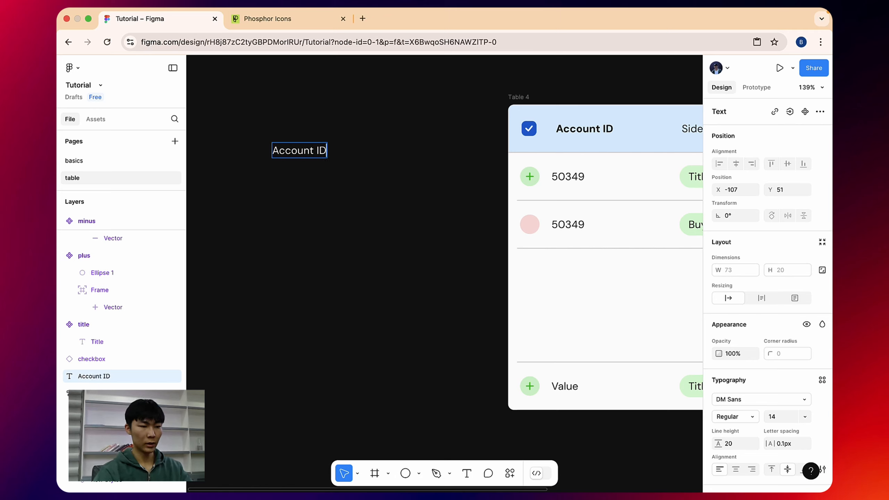
Make the standalone Account ID text Bold and wrap it in an auto layout frame.
key(Escape)
key(Return)
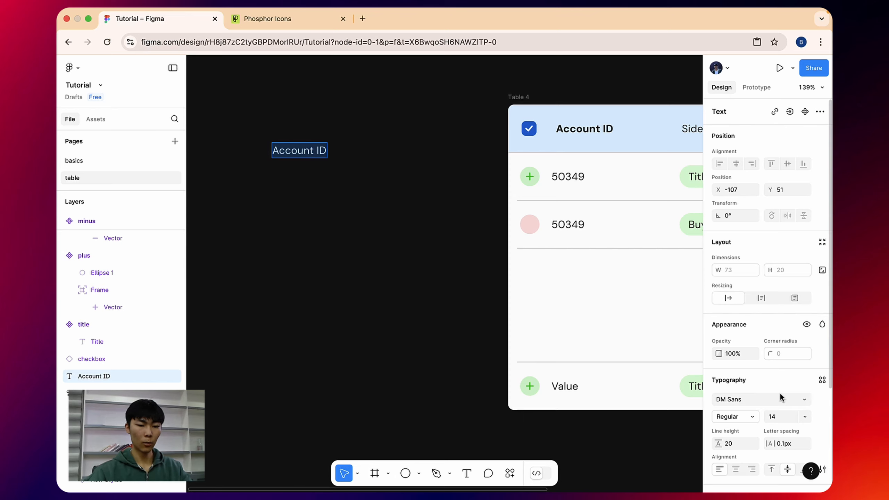
click(754, 420)
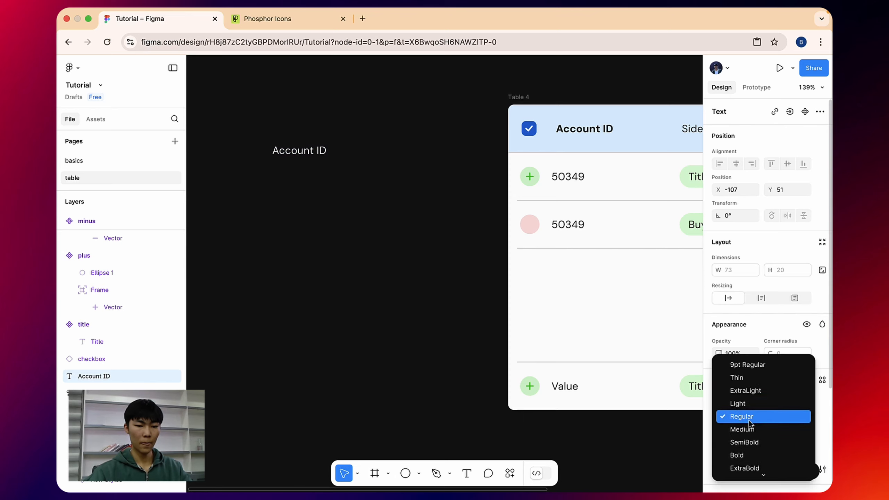
click(744, 454)
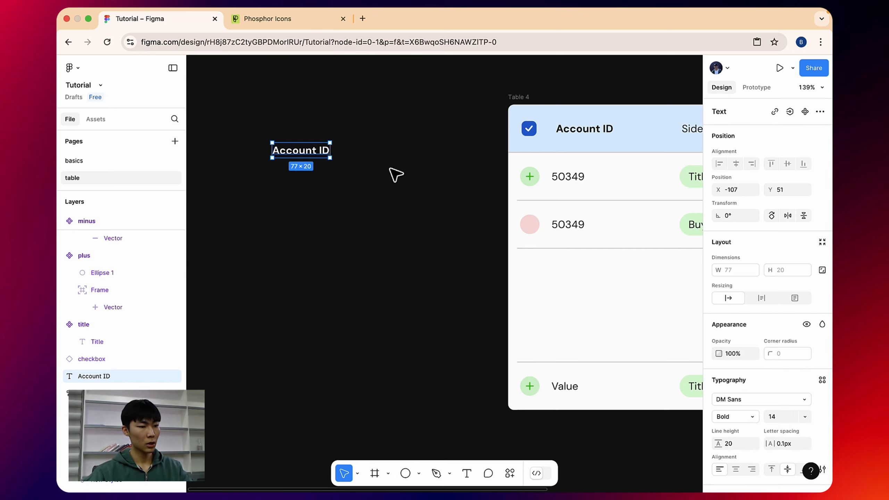
key(shift+a)
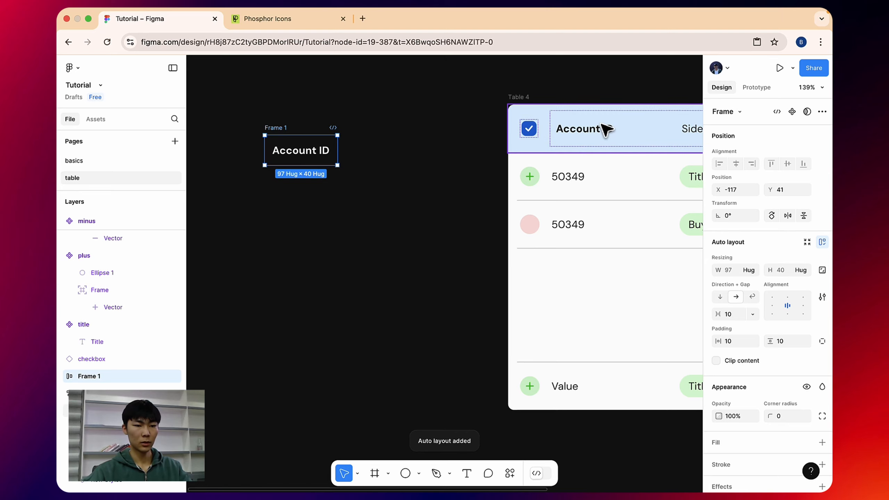
Examine the grid holding the Account ID cell in Table 4's header row.
click(598, 105)
scroll(602, 109, right, 5)
click(444, 139)
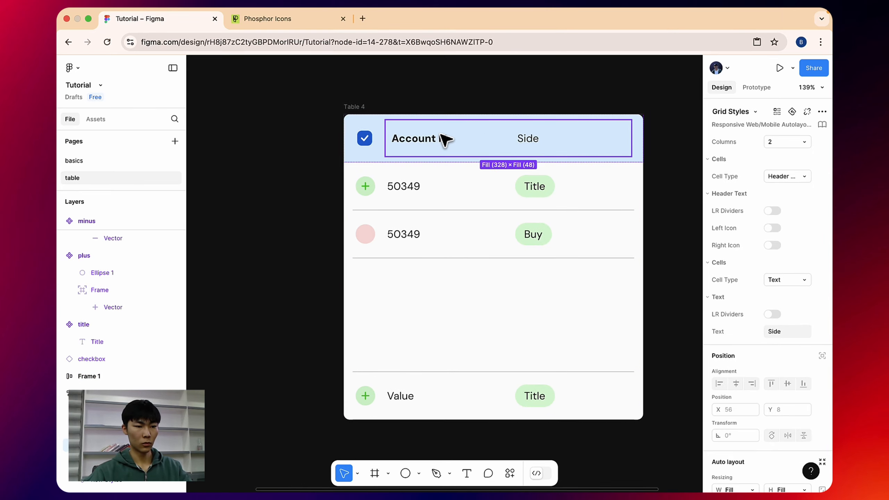
click(444, 139)
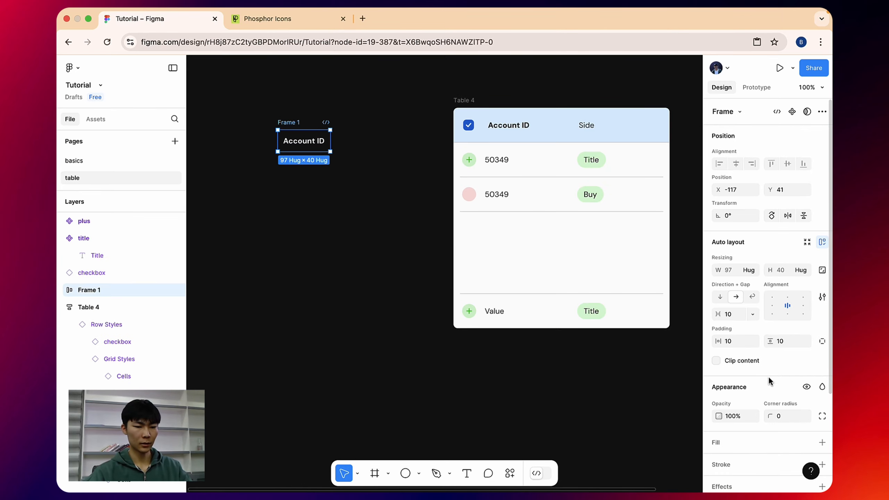
Try a white FFFFFF fill on the Account ID frame and undo it.
click(822, 442)
click(718, 461)
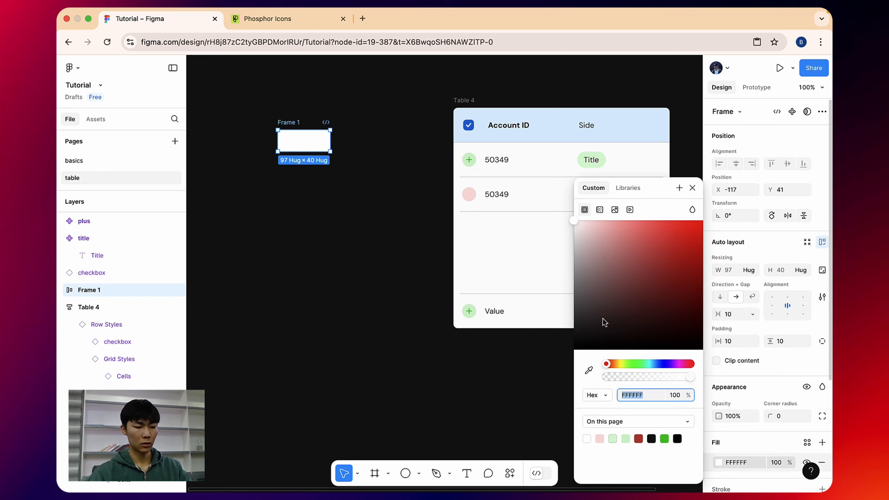
text(zzz)
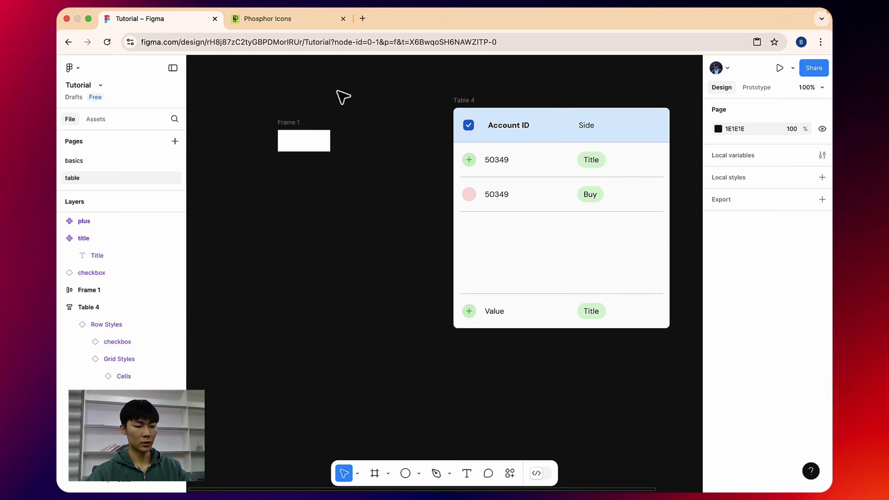
key(super+z)
Move the Account ID frame further left, level with Table 4's top edge, and rename it "account id".
click(308, 95)
drag(289, 121, 231, 99)
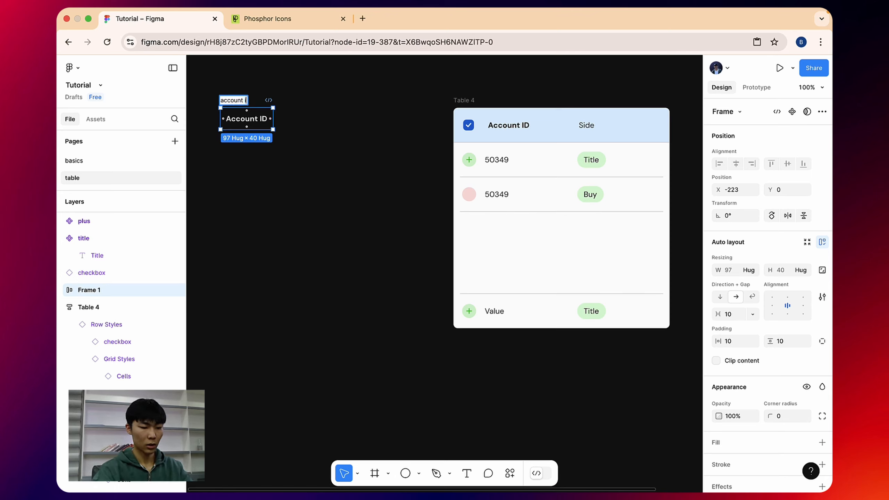
key(Return)
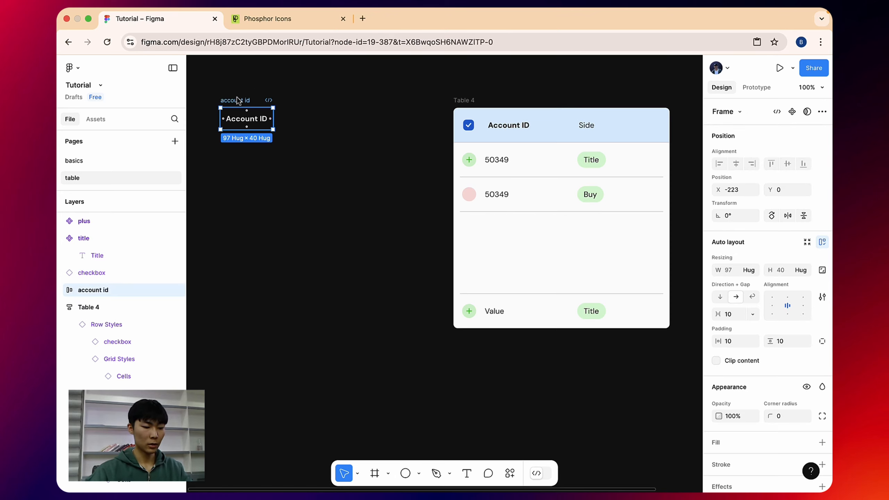
Duplicate the account id frame to its right and change the copy's text to "Slide".
drag(230, 101, 300, 101)
double_click(308, 120)
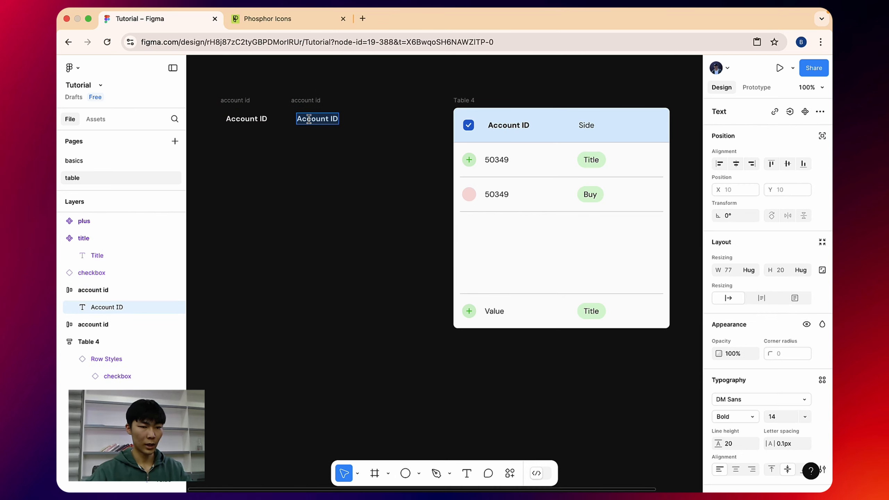
text(Slide)
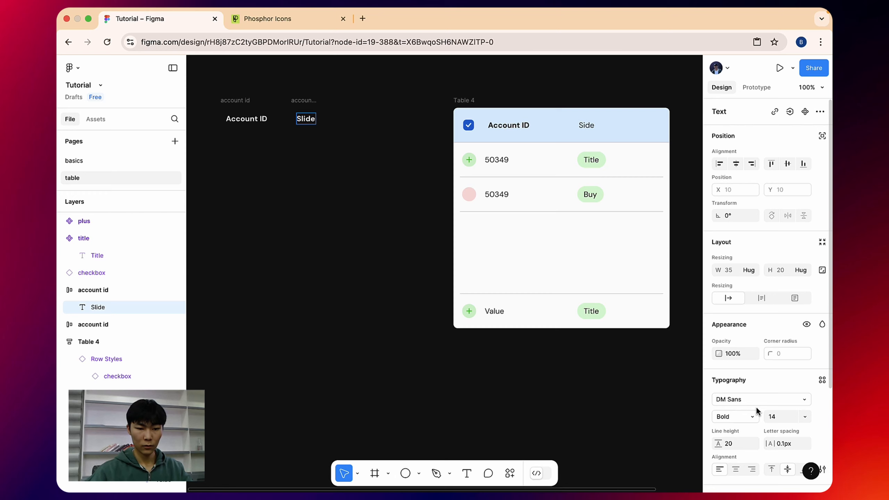
click(753, 415)
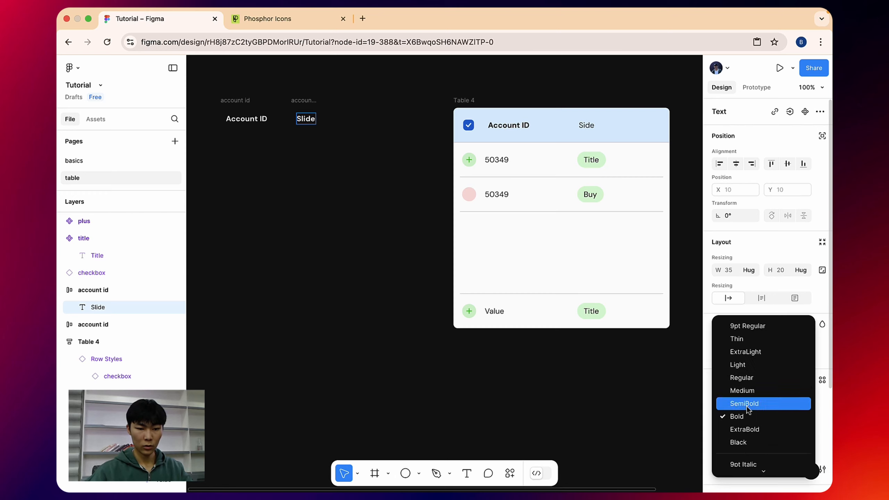
click(743, 377)
Rename the copied frame "slide" and shift it slightly right to about X -67, level with the account id frame.
click(297, 95)
double_click(299, 97)
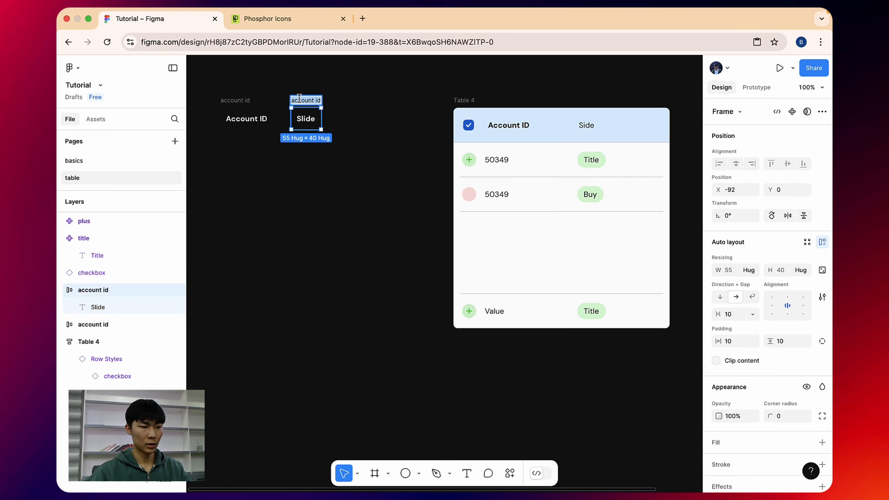
click(301, 77)
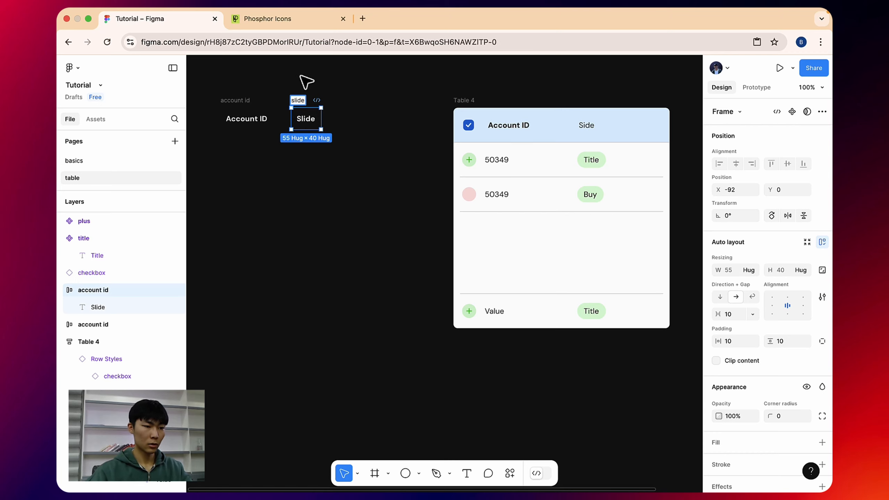
drag(298, 99, 311, 101)
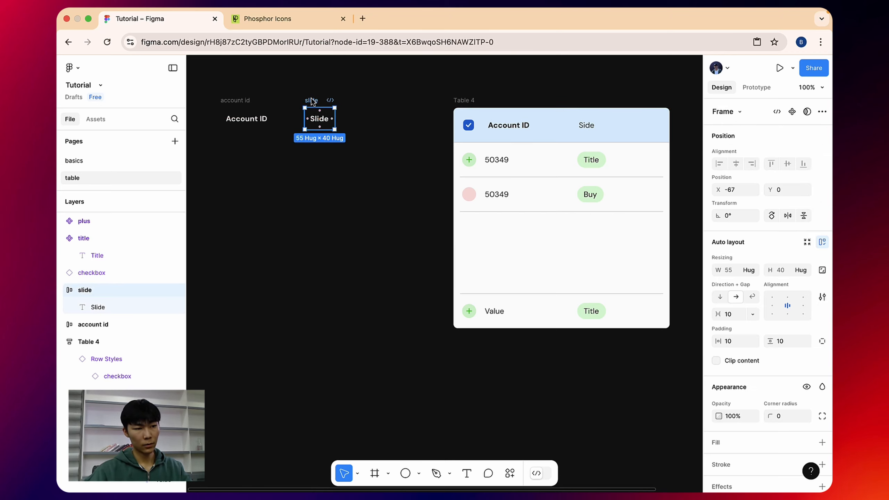
drag(260, 76, 300, 75)
click(288, 82)
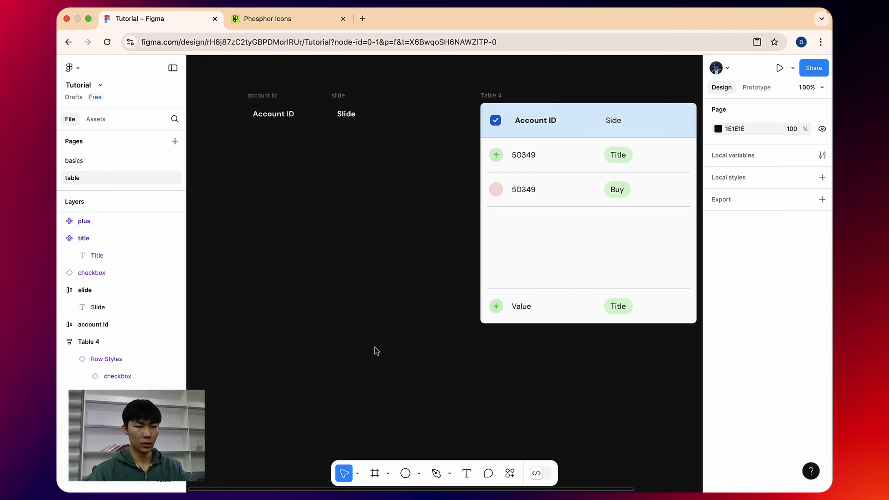
Examine the checkbox and the Account ID cell's size and padding in Table 4's header row against the account id frame.
click(501, 120)
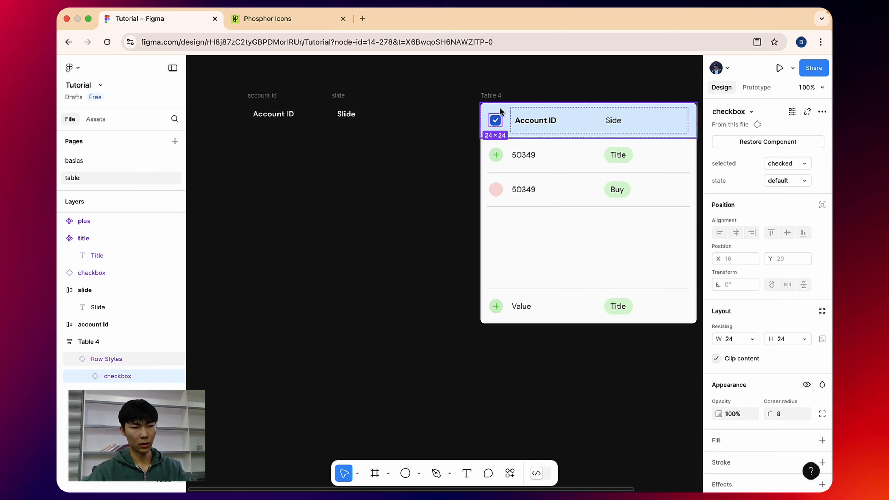
click(547, 115)
click(418, 158)
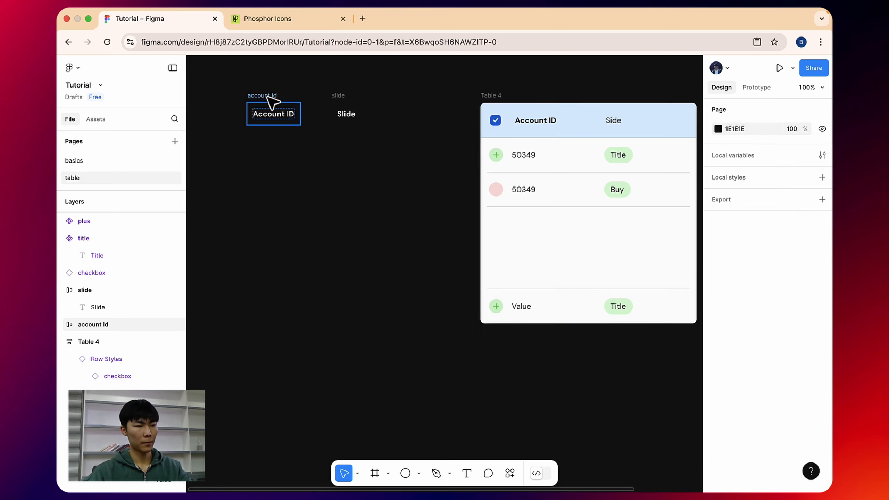
scroll(290, 102, left, 3)
click(381, 103)
click(316, 102)
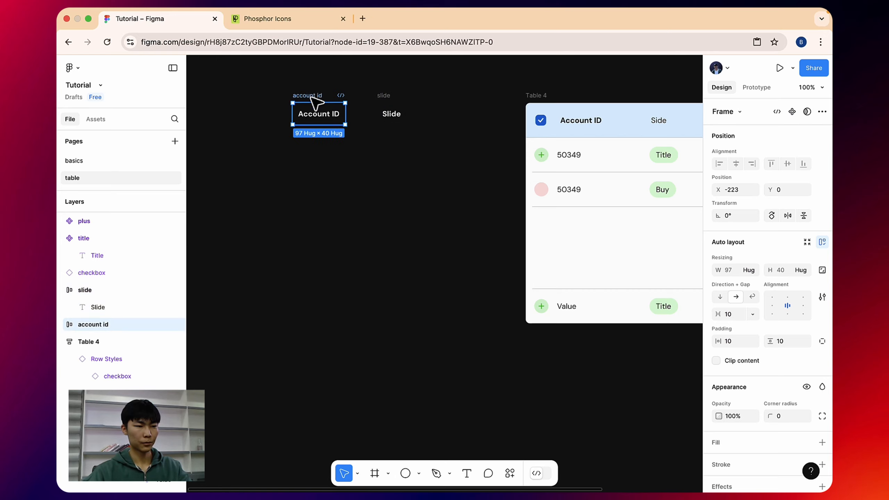
double_click(594, 123)
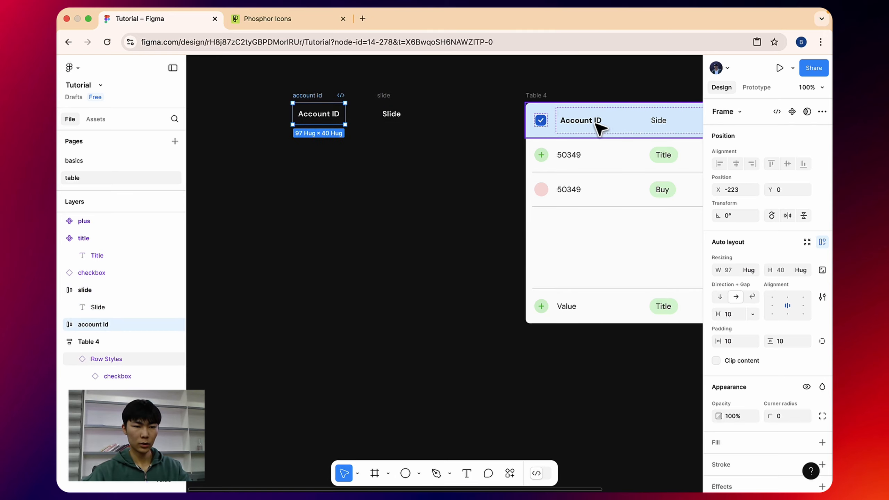
double_click(594, 123)
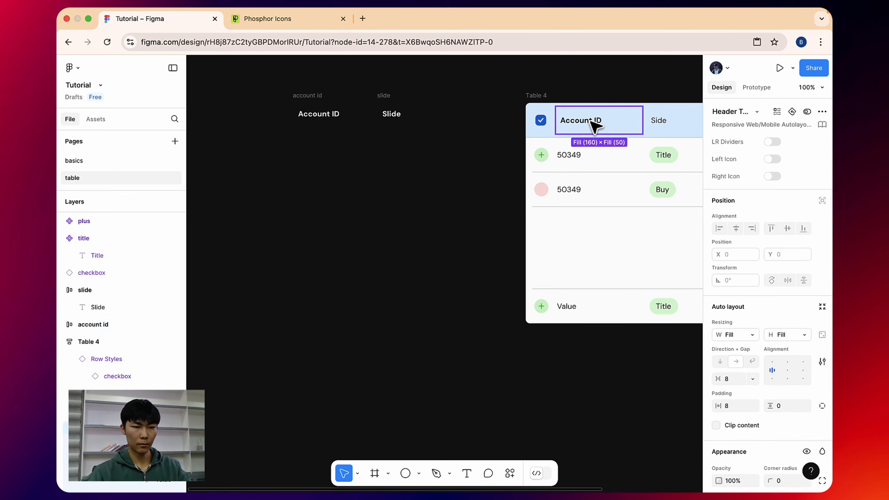
double_click(593, 122)
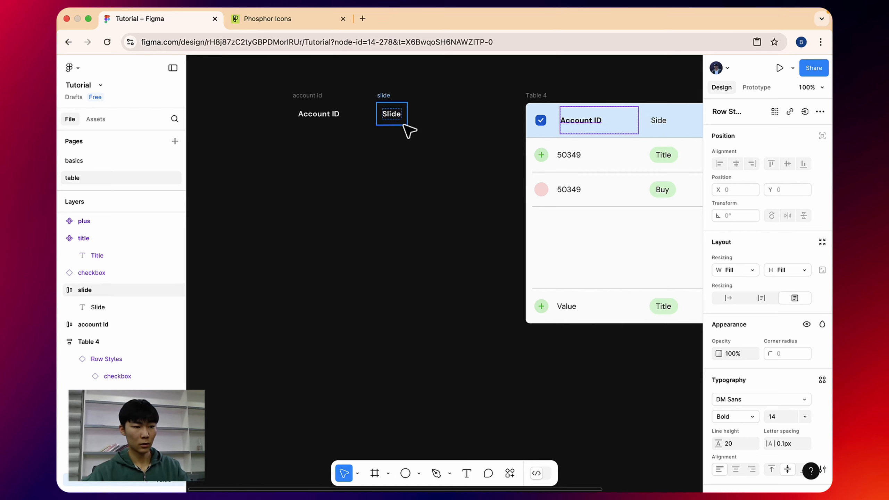
Try a vertical padding of 40 on the account id frame and undo it.
click(317, 111)
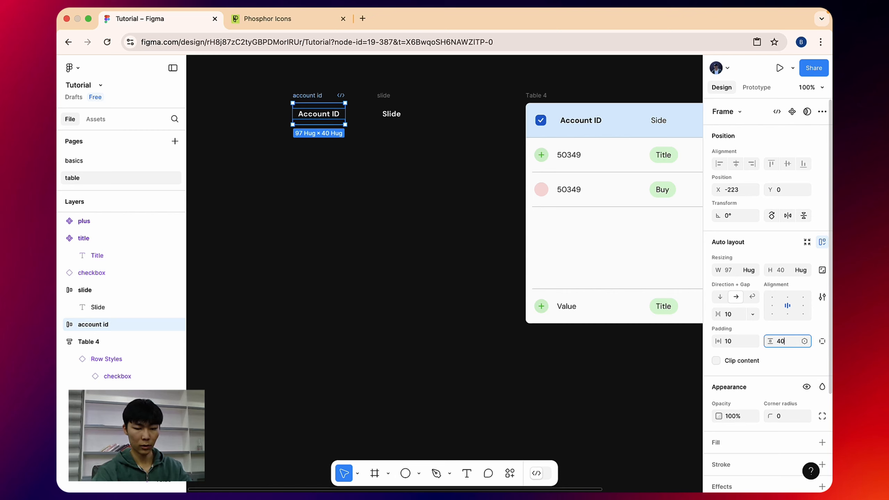
key(Return)
key(super+z)
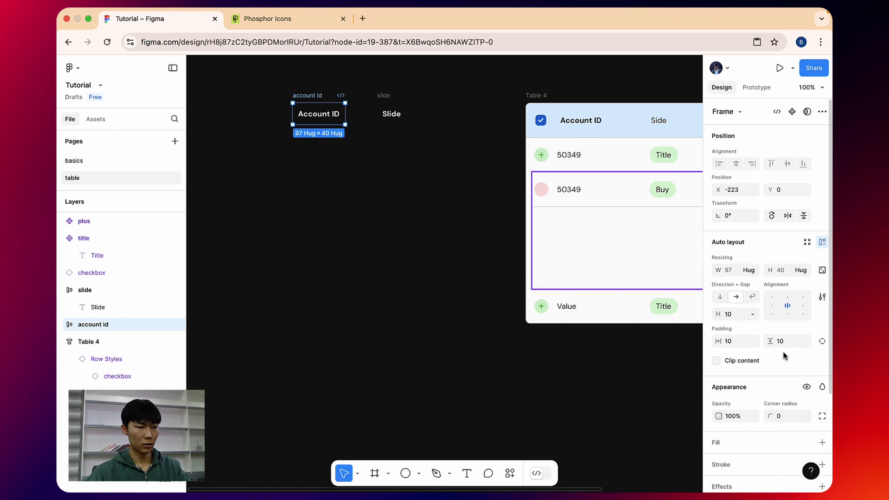
Set only the account id frame's right padding to 60 and move the frame left, clear of the slide frame.
click(822, 341)
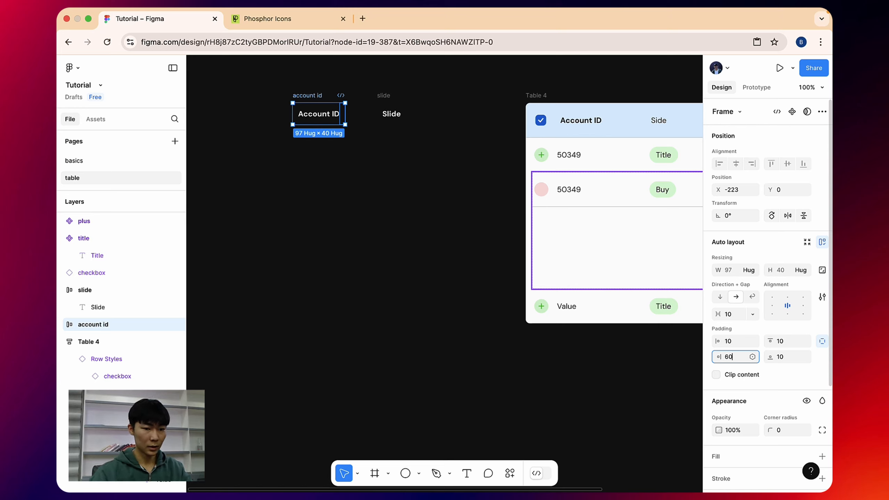
click(489, 211)
click(309, 97)
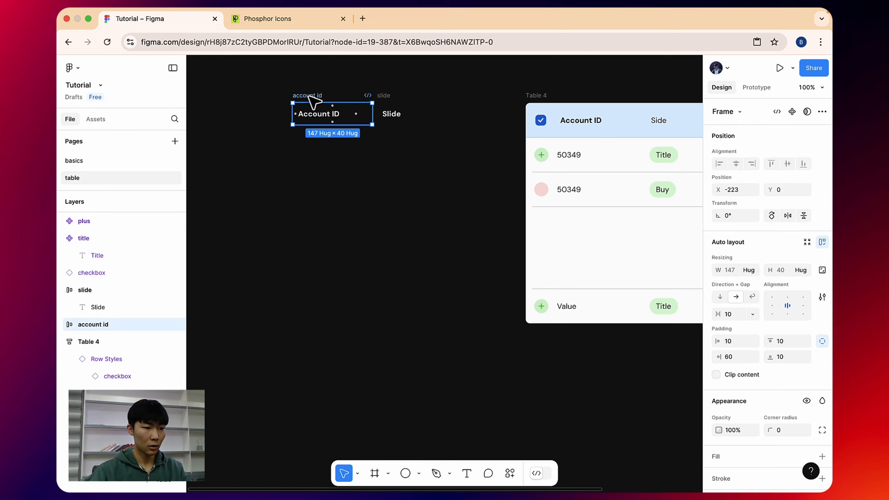
drag(312, 102, 208, 102)
Set only the slide frame's right padding to 60.
click(386, 105)
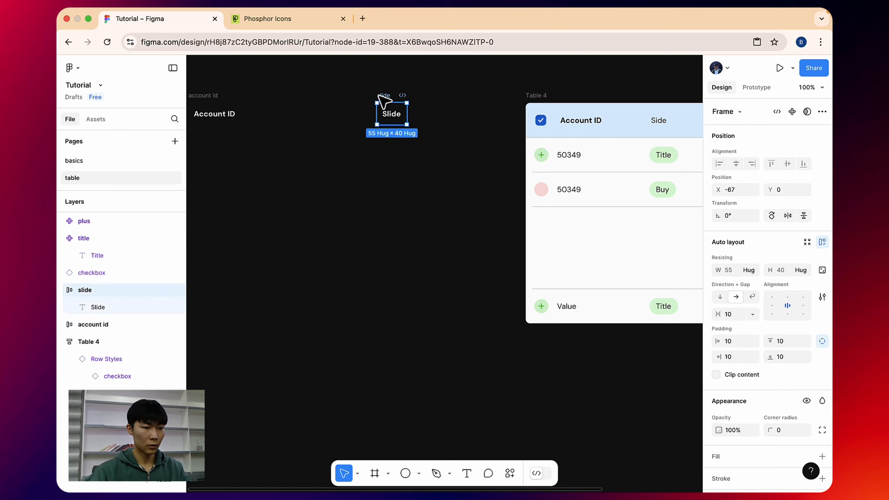
click(823, 342)
click(733, 360)
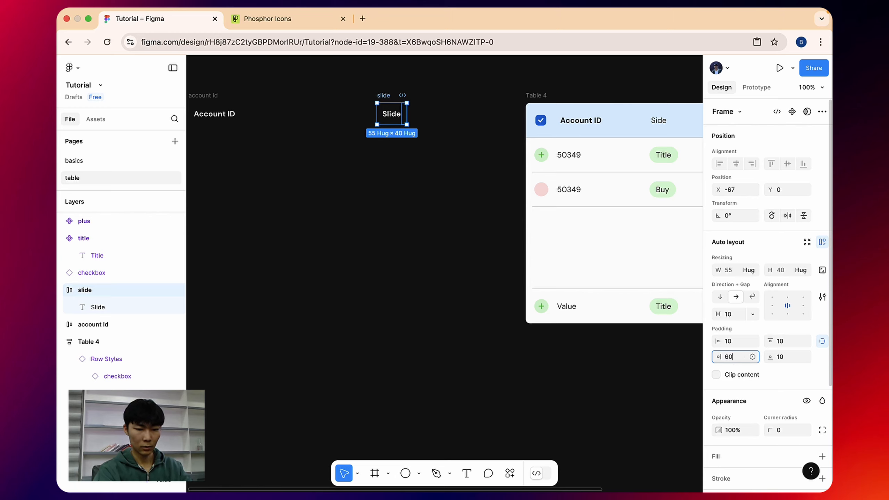
click(367, 89)
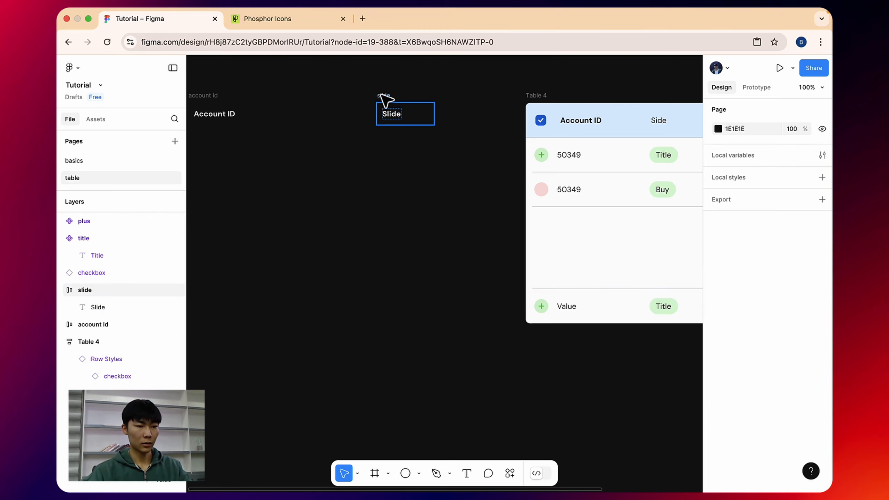
Place the slide frame directly beside the account id frame and wrap both in a horizontal auto layout frame with zero gap.
mouse_move(389, 113)
mouse_down()
mouse_move(285, 99)
mouse_move(282, 89)
mouse_move(469, 142)
mouse_up()
scroll(327, 87, left, 5)
click(384, 79)
key(shift+a)
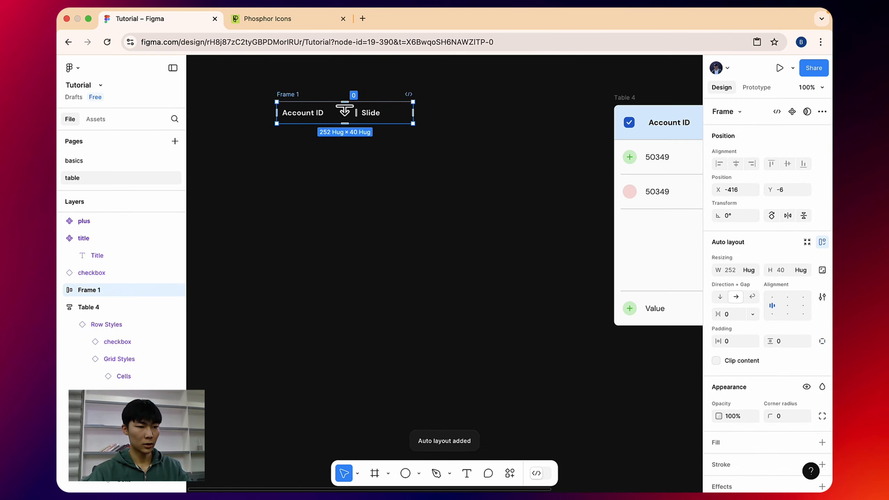
Copy the standalone checkbox instance beside Table 4.
scroll(289, 101, down, 5)
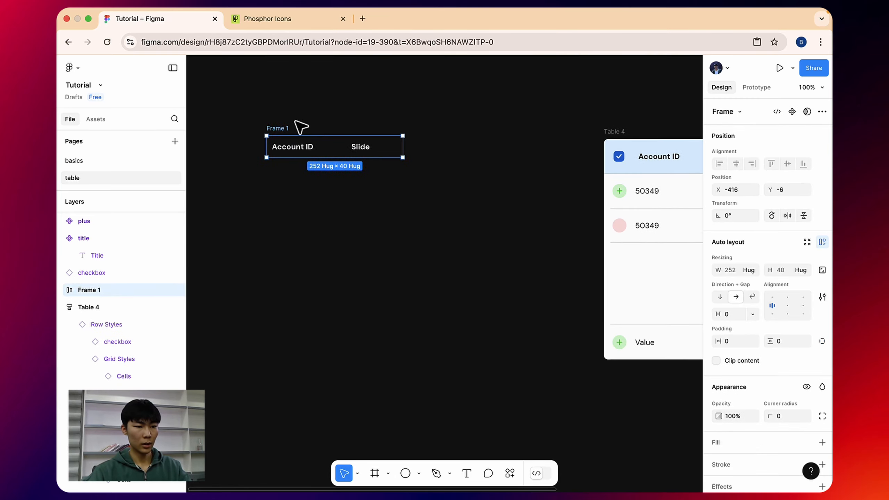
scroll(576, 139, right, 5)
click(574, 176)
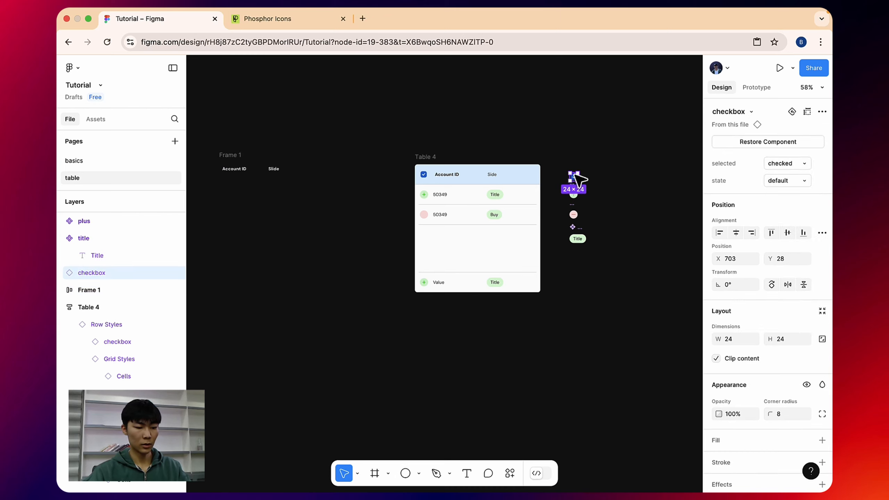
drag(575, 173, 265, 133)
click(584, 171)
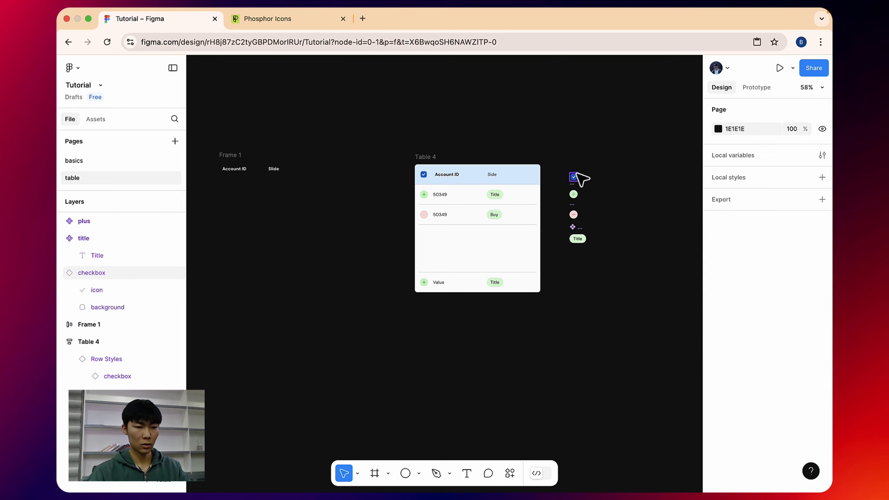
click(575, 177)
right_click(574, 177)
click(589, 104)
Paste the checkbox and place it inside the account id frame, before the Account ID text.
scroll(512, 119, left, 7)
scroll(516, 137, up, 5)
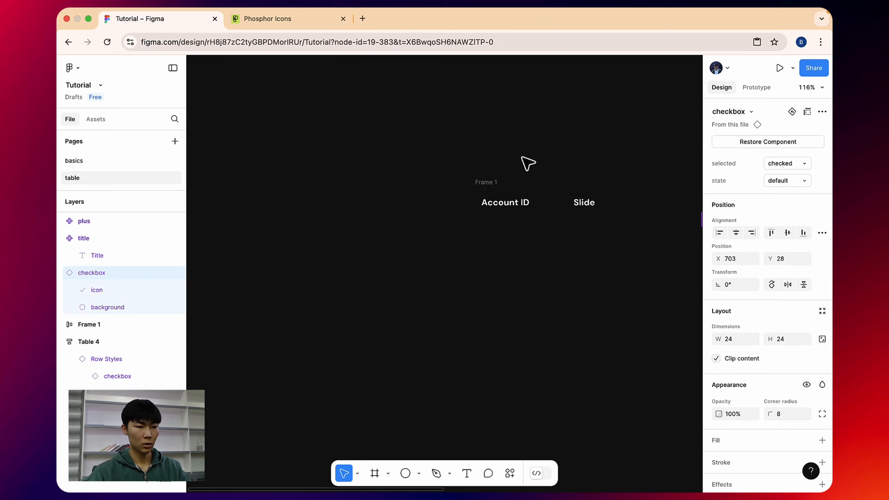
right_click(411, 195)
click(423, 201)
drag(431, 208, 489, 205)
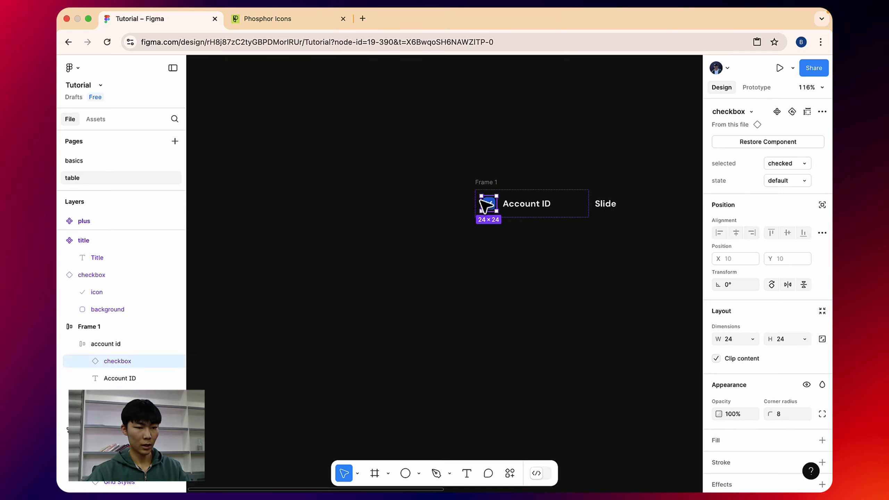
scroll(509, 174, right, 3)
click(430, 166)
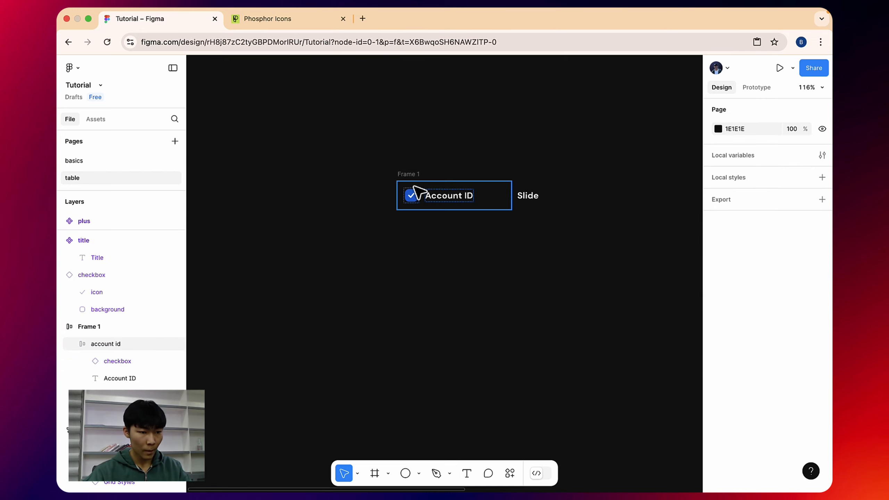
Wrap the checkbox in the account id frame in its own auto layout frame with a horizontal padding of 9.
click(465, 195)
drag(524, 167, 280, 167)
scroll(389, 218, left, 5)
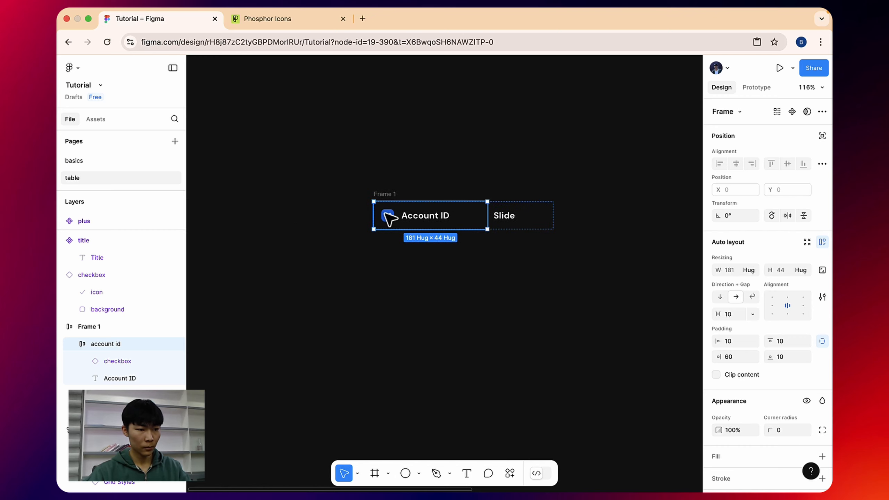
scroll(389, 219, up, 5)
click(388, 216)
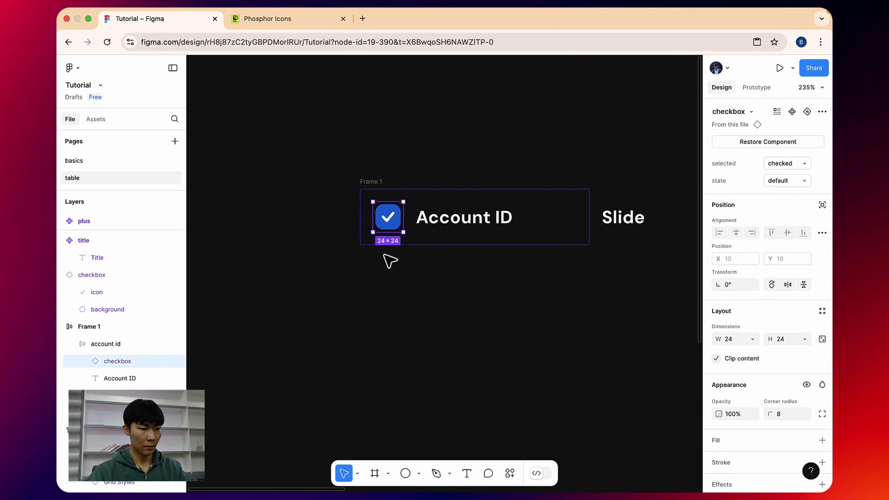
key(shift+a)
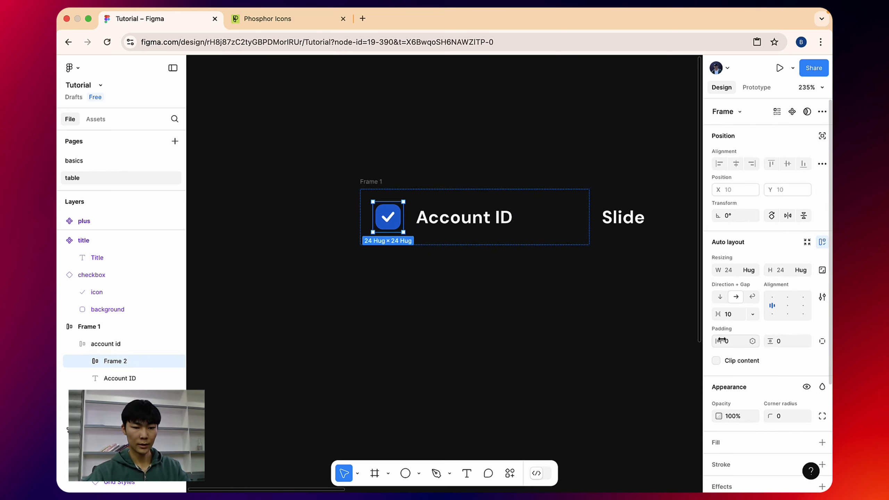
drag(720, 340, 729, 348)
click(523, 216)
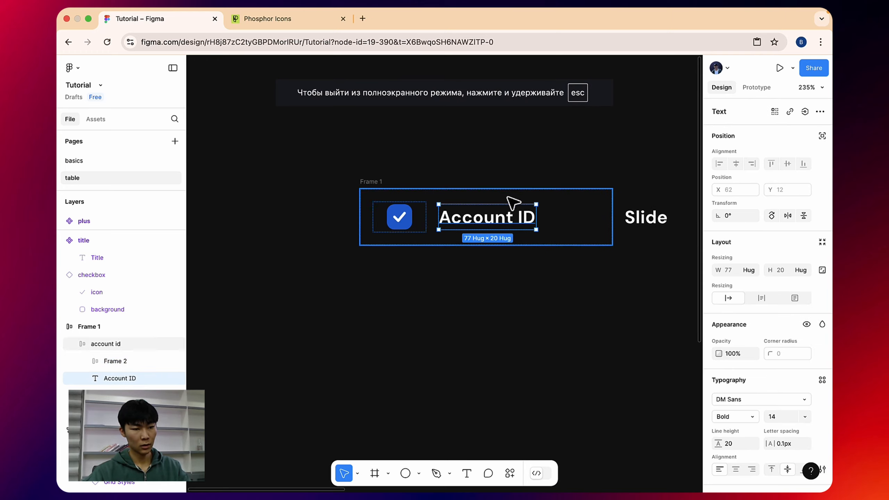
click(510, 200)
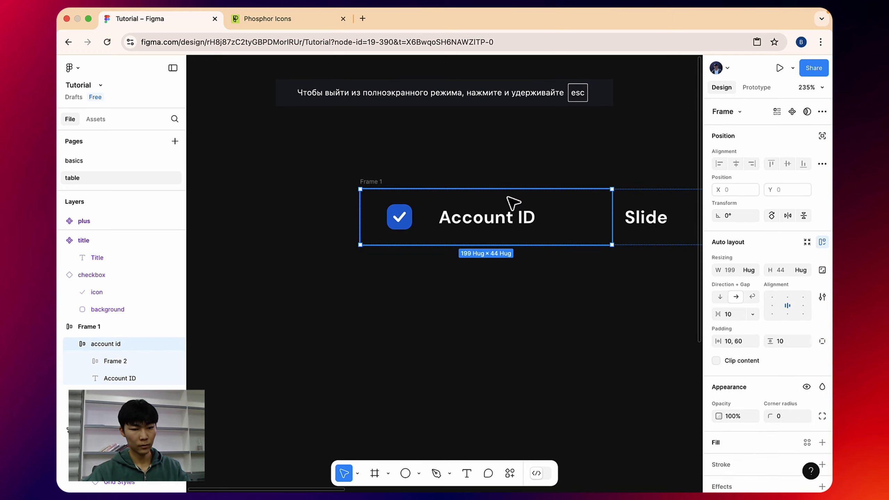
key(Escape)
Add a fill to the whole header row frame and sample its colour D8ECFD from the header of Table 4.
click(369, 184)
scroll(367, 185, down, 3)
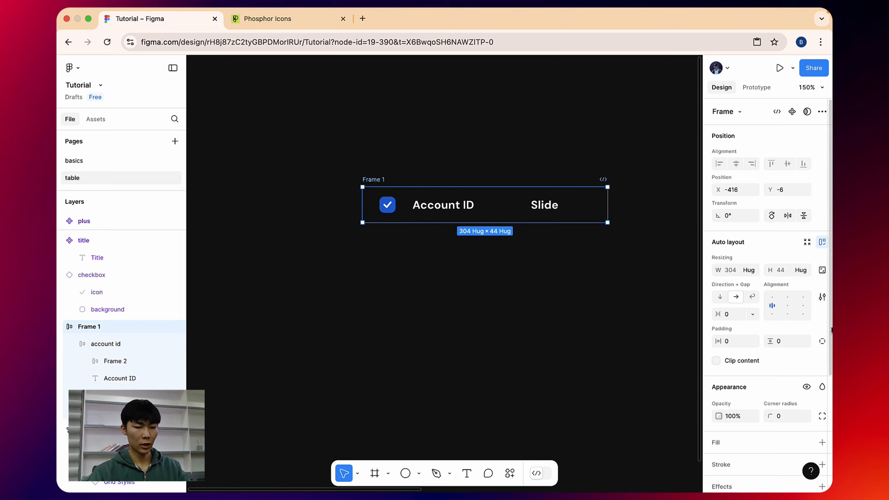
scroll(820, 436, down, 4)
click(822, 432)
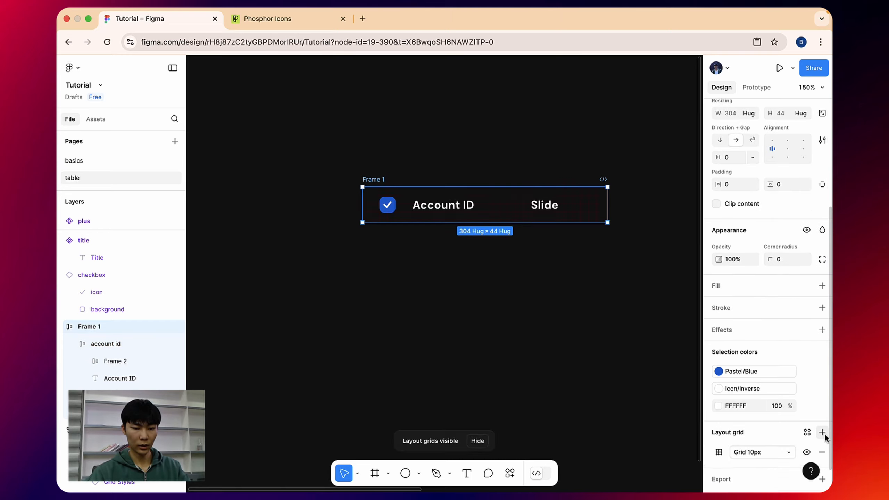
click(821, 451)
click(822, 286)
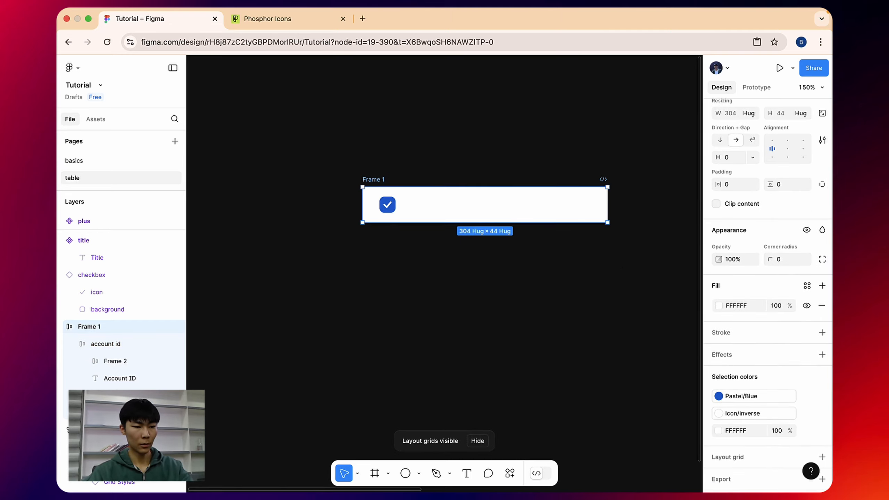
key(i)
scroll(602, 148, down, 3)
scroll(603, 149, right, 6)
click(568, 234)
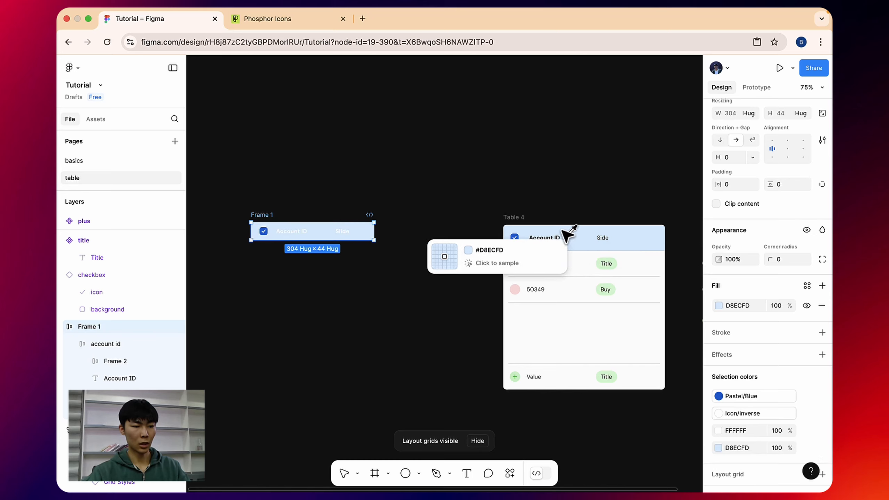
drag(297, 167, 321, 157)
Change the header row's FFFFFF text colour to black through the frame's selection colours.
scroll(280, 223, up, 5)
click(384, 216)
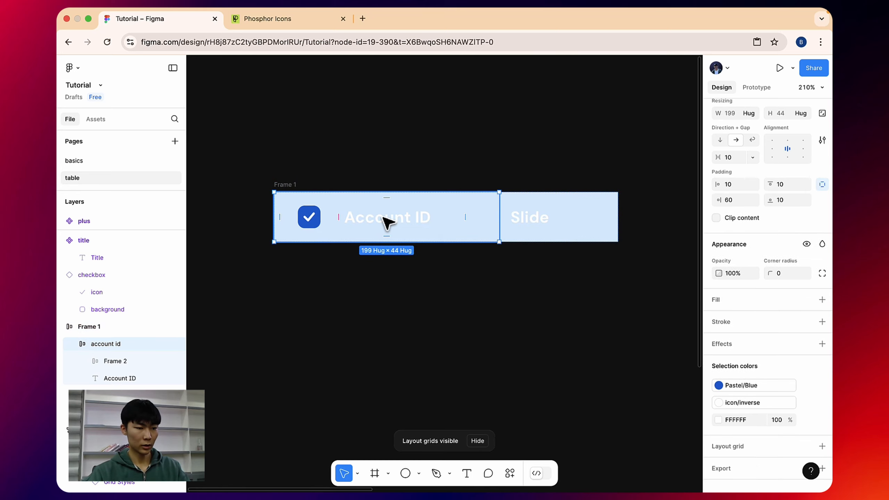
click(293, 185)
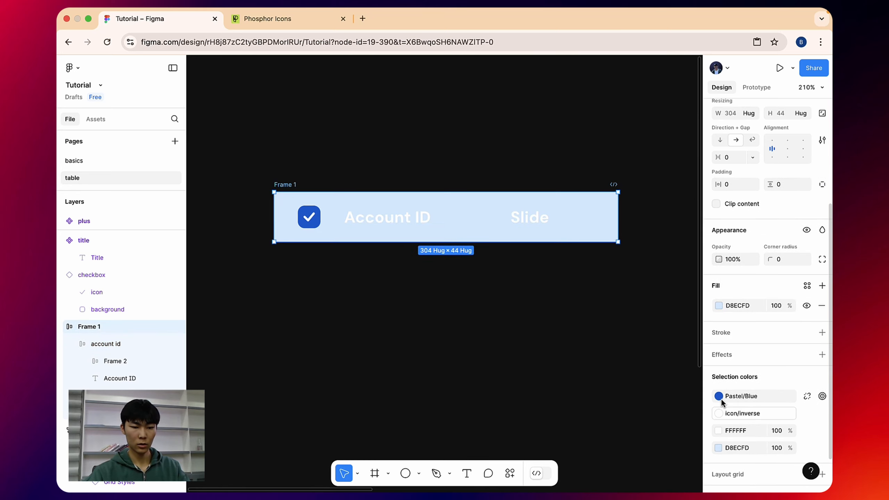
click(719, 396)
click(772, 361)
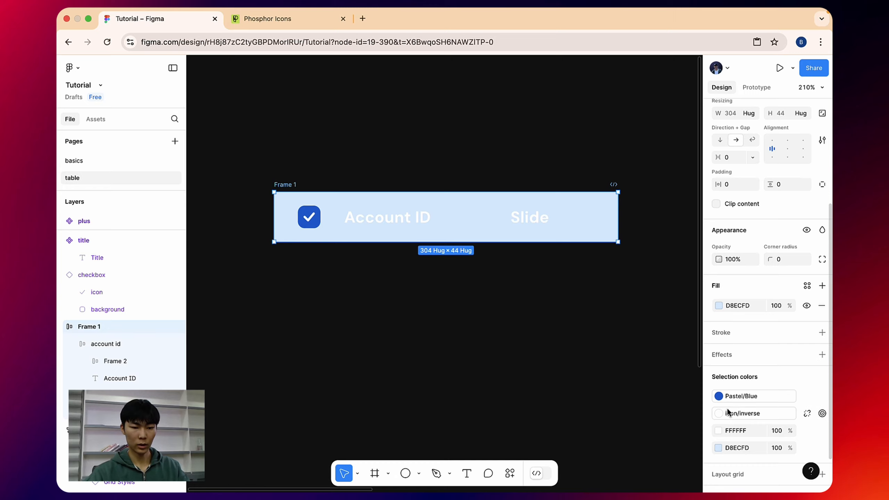
scroll(727, 408, up, 1)
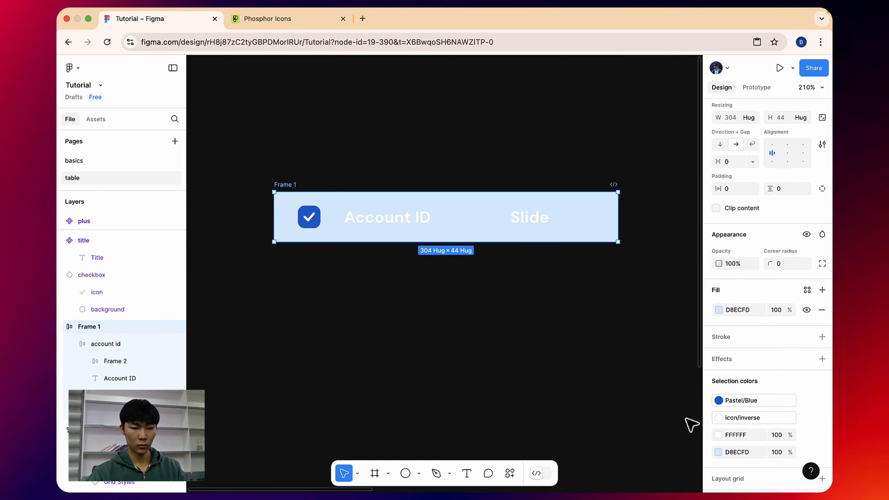
click(718, 436)
drag(611, 285, 530, 375)
click(469, 94)
Set the Slide text's font weight to Regular.
double_click(534, 220)
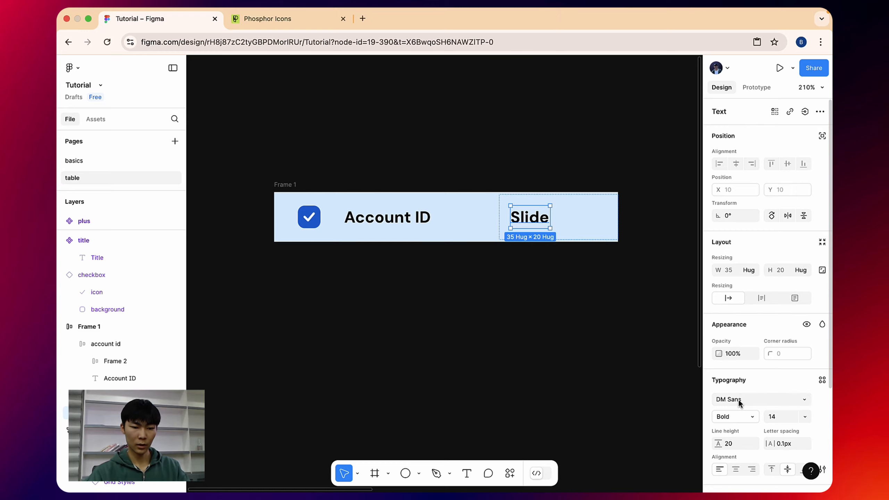
click(734, 416)
click(739, 378)
click(564, 182)
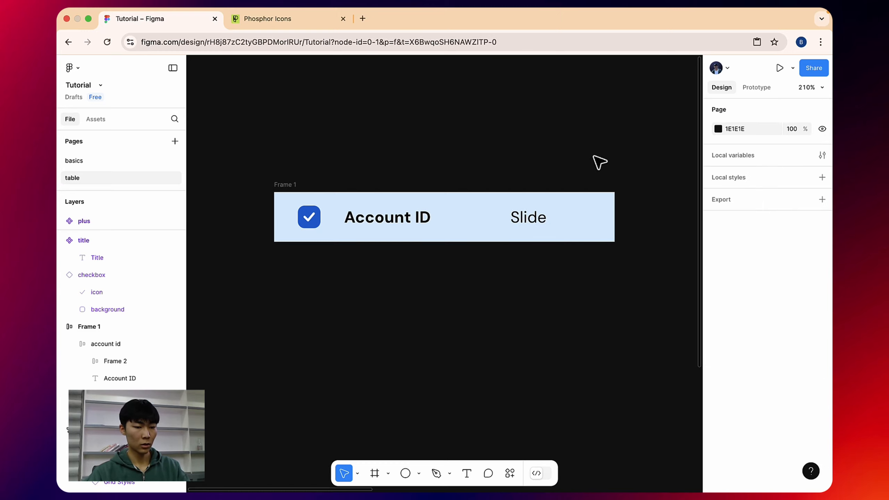
Duplicate the header row frame and place the copy directly below the original.
scroll(593, 156, down, 5)
drag(593, 156, 480, 157)
scroll(298, 156, down, 3)
scroll(327, 177, up, 5)
click(340, 174)
scroll(497, 162, right, 5)
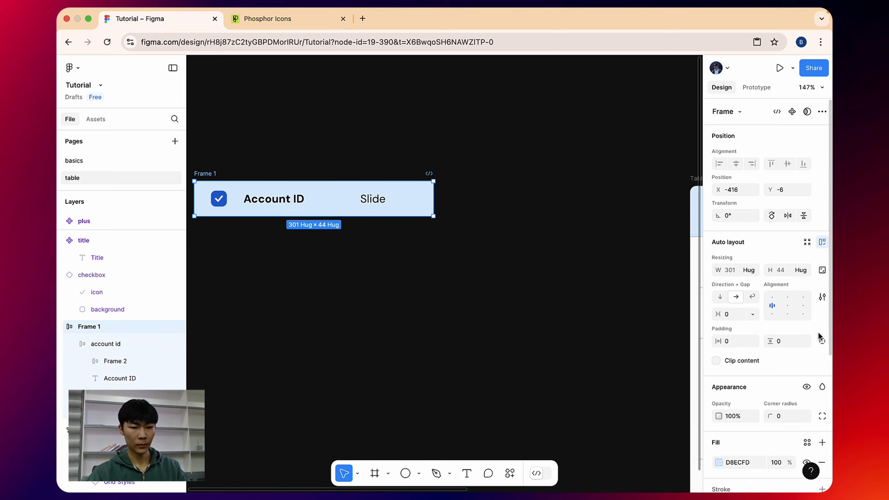
click(451, 150)
drag(343, 145, 432, 108)
scroll(432, 125, down, 5)
click(276, 143)
click(275, 142)
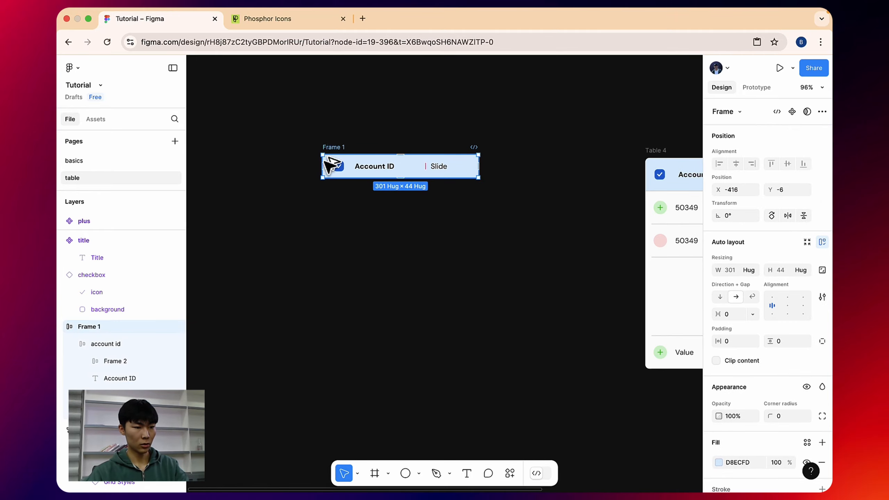
drag(329, 164, 336, 198)
Copy the green plus component beside Table 4.
double_click(344, 203)
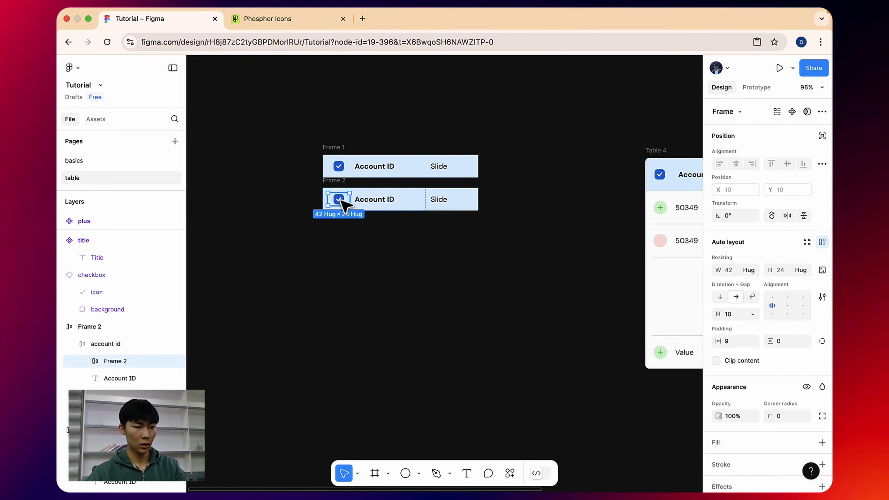
drag(555, 155, 264, 144)
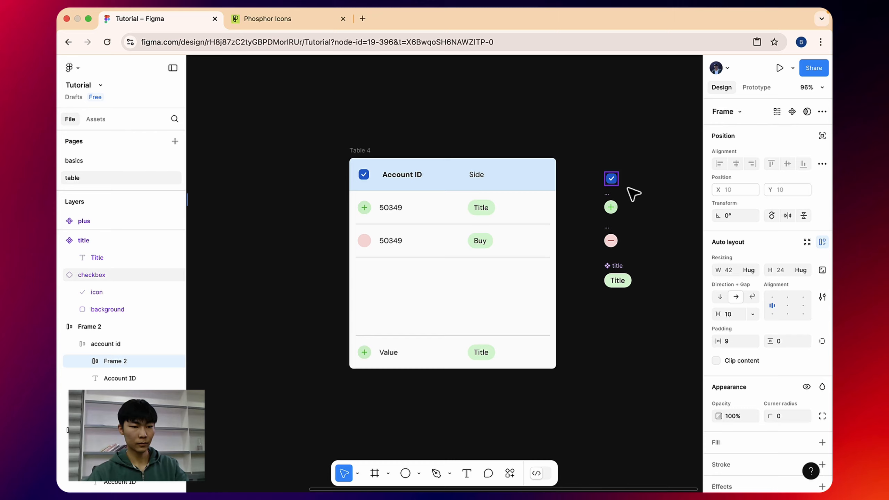
right_click(611, 201)
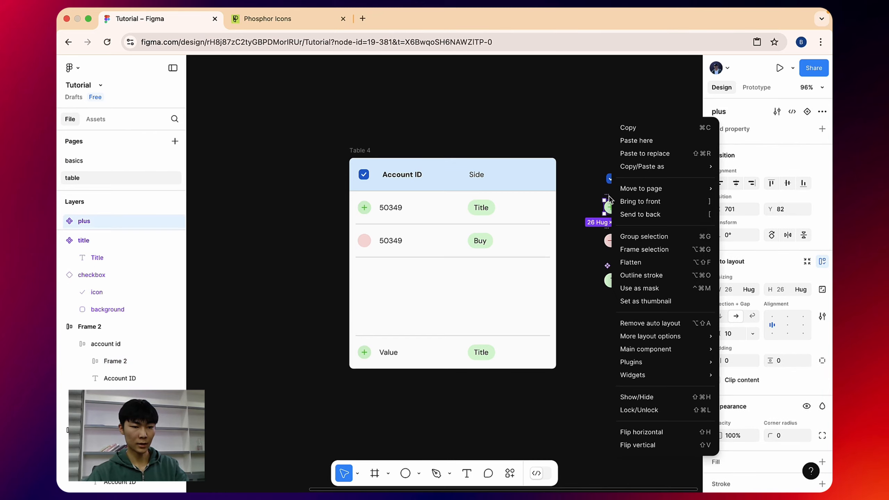
click(630, 129)
scroll(634, 119, left, 5)
scroll(456, 193, left, 2)
scroll(441, 191, up, 5)
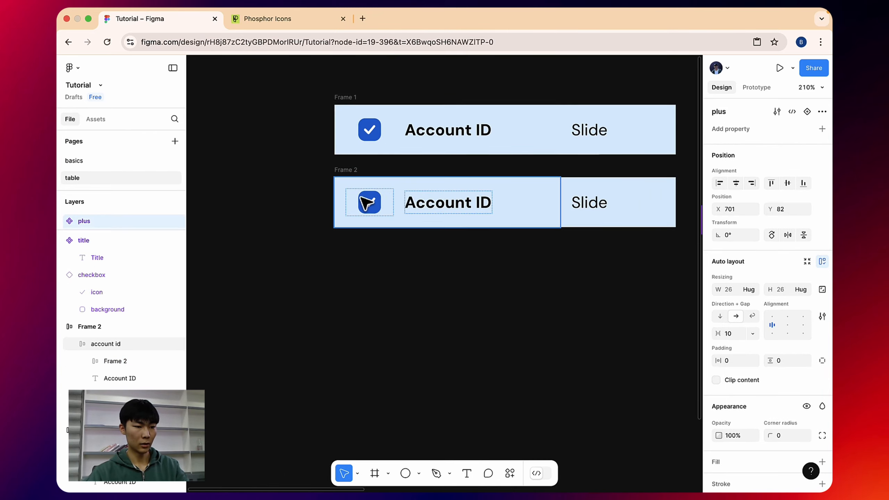
Replace the checkbox in the duplicated row with the copied plus component.
double_click(367, 202)
click(86, 361)
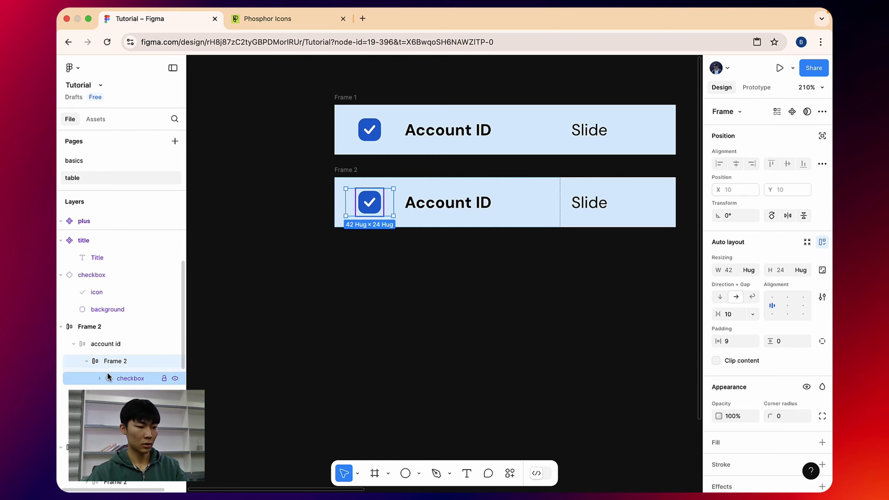
click(107, 373)
right_click(377, 201)
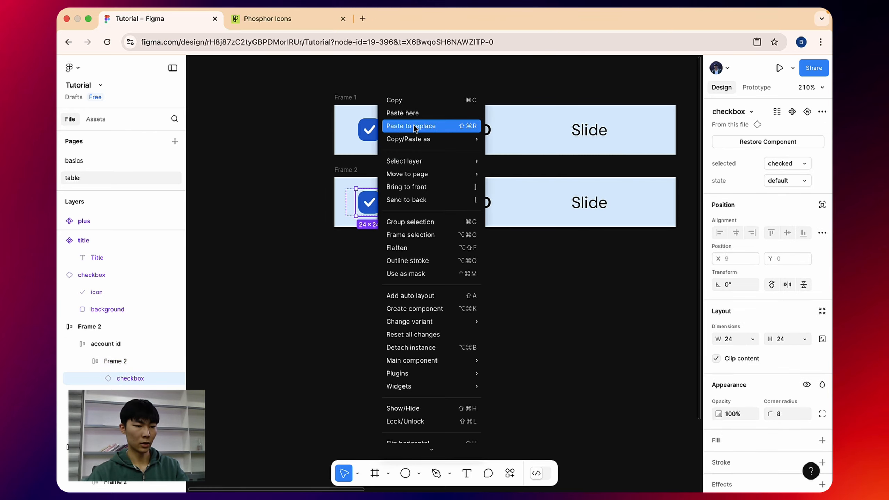
click(414, 127)
Copy the green title component beside Table 4.
scroll(456, 199, down, 3)
scroll(525, 185, right, 5)
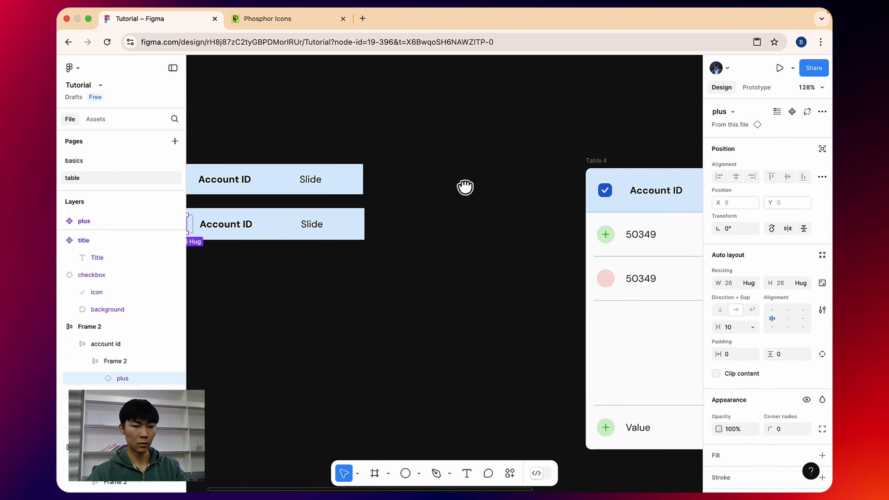
scroll(464, 187, right, 10)
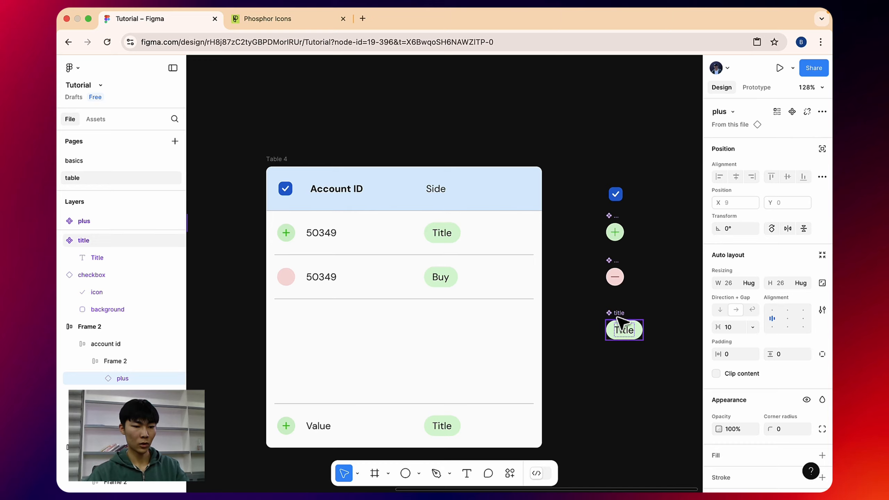
click(616, 316)
right_click(616, 317)
click(632, 127)
scroll(502, 148, left, 4)
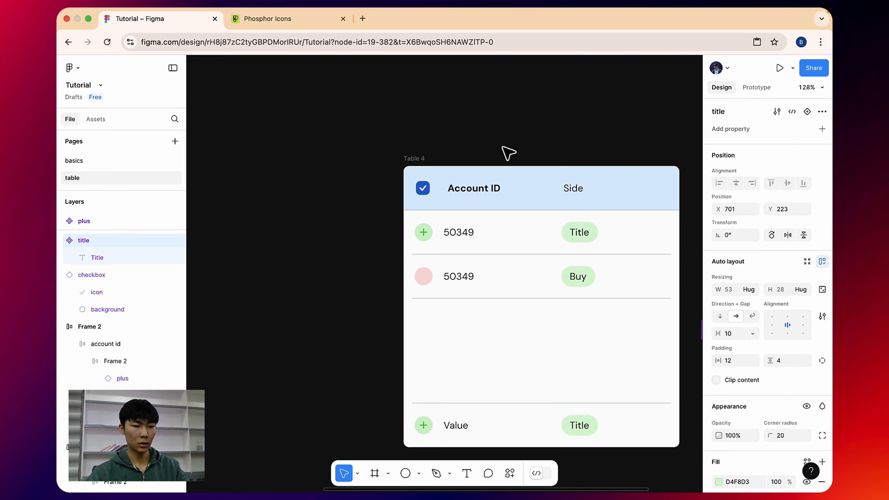
Replace the Slide text in the duplicated row with the copied title component.
scroll(504, 154, left, 6)
click(456, 228)
scroll(458, 231, up, 5)
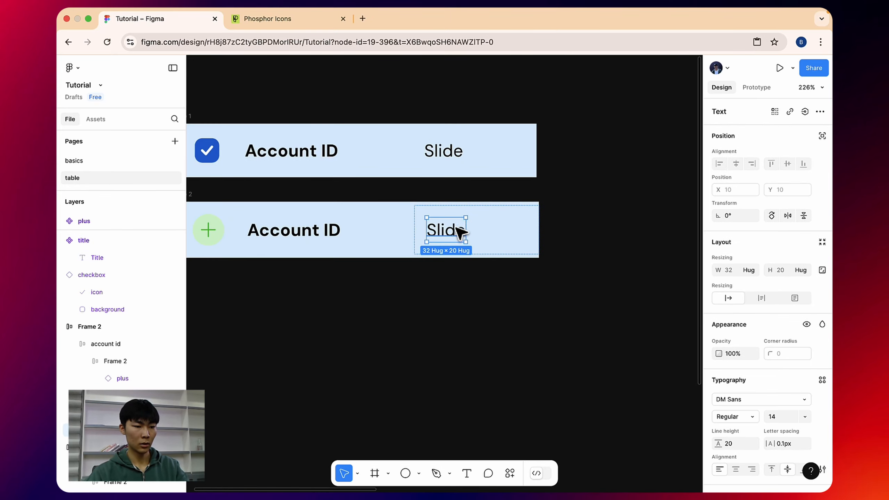
right_click(452, 232)
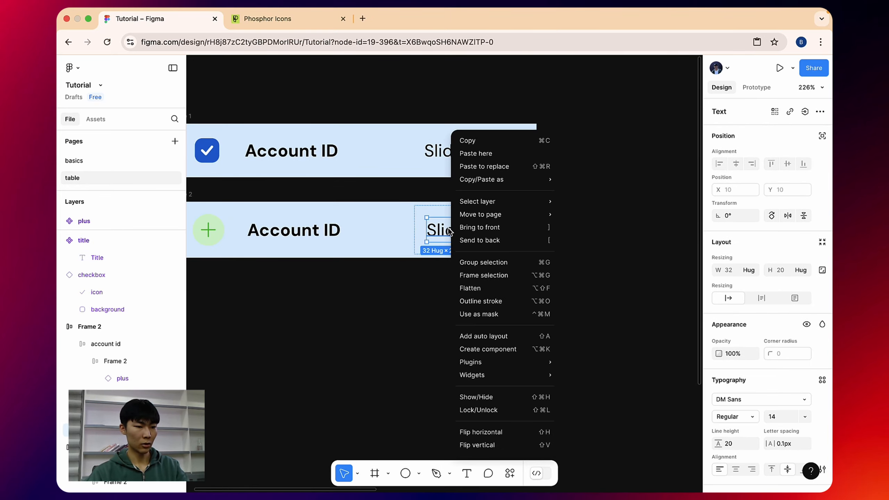
click(485, 166)
scroll(458, 198, down, 3)
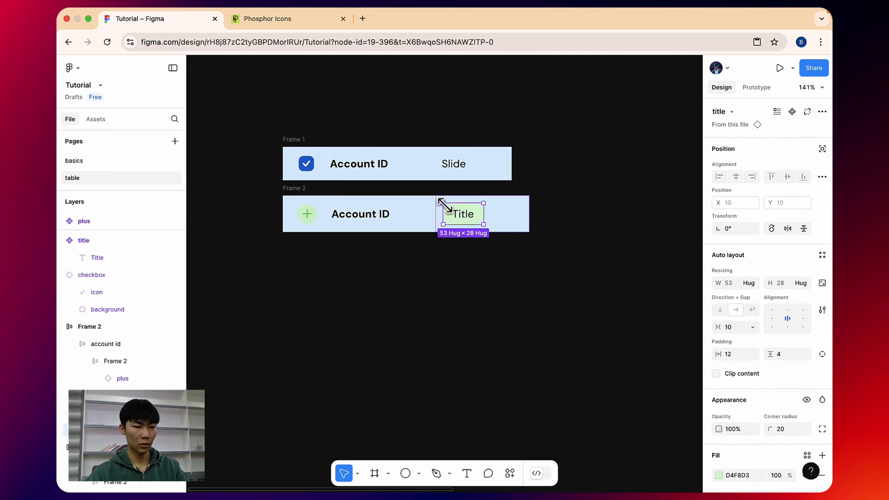
Copy the Slide text from the blue header row.
click(420, 192)
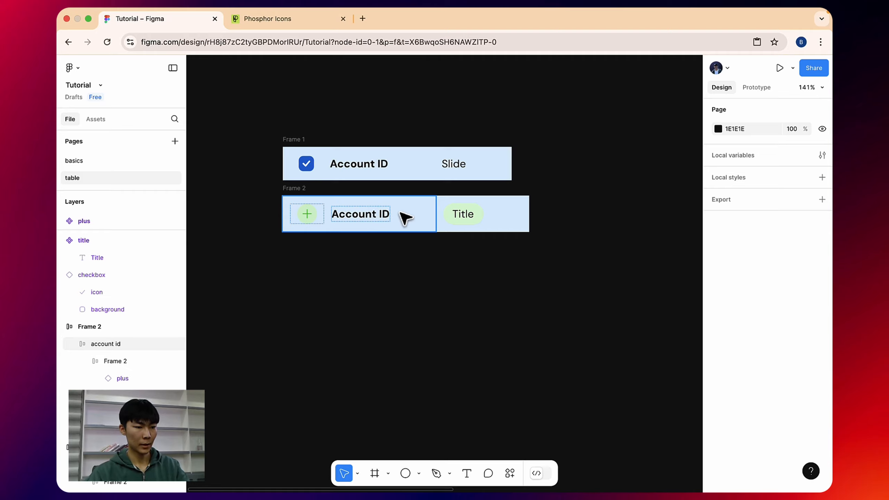
scroll(401, 217, down, 3)
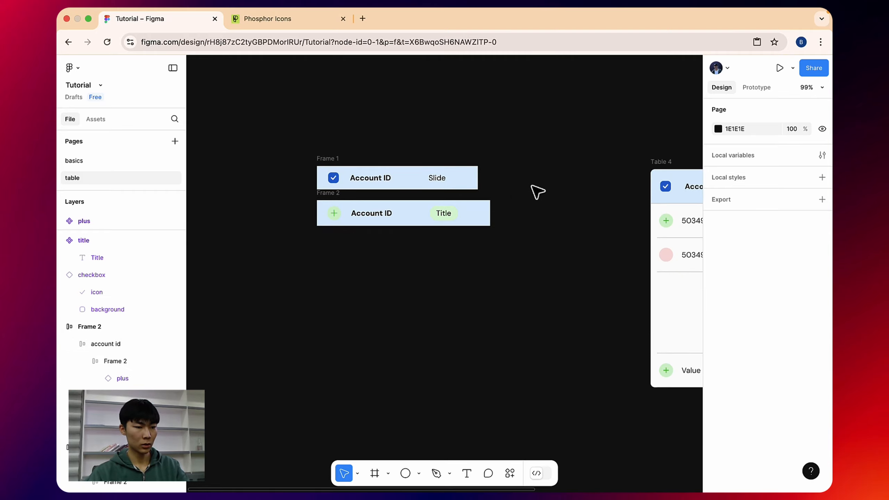
mouse_move(535, 192)
mouse_down()
mouse_move(413, 187)
mouse_move(528, 197)
mouse_up()
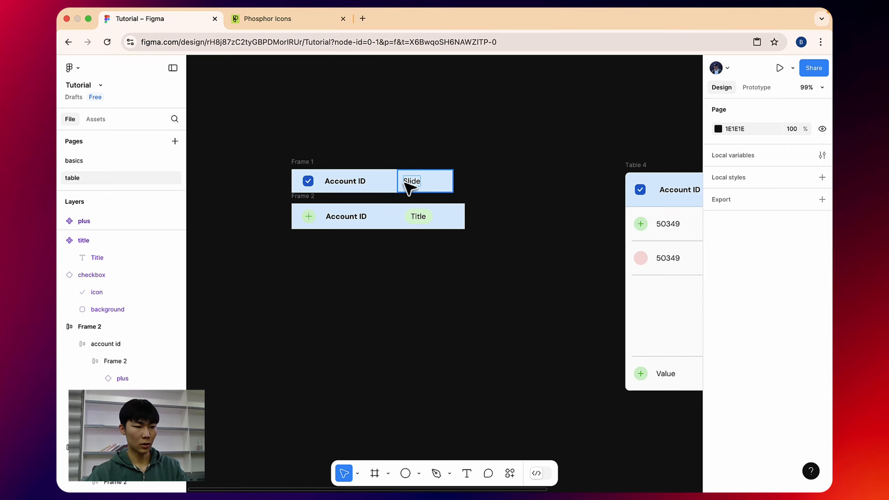
click(421, 189)
scroll(413, 185, up, 5)
click(414, 182)
right_click(416, 180)
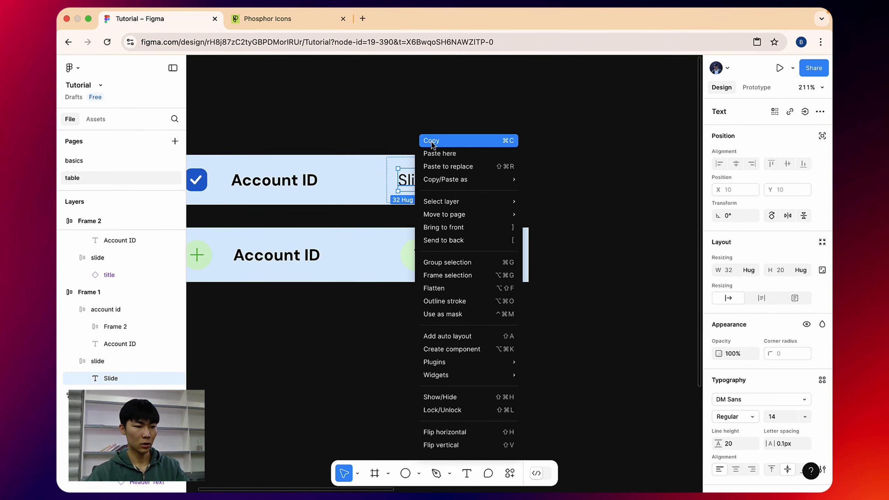
click(431, 142)
Replace the bold Account ID text in the duplicated row with the copied Slide text.
drag(297, 258, 371, 254)
double_click(360, 251)
right_click(364, 255)
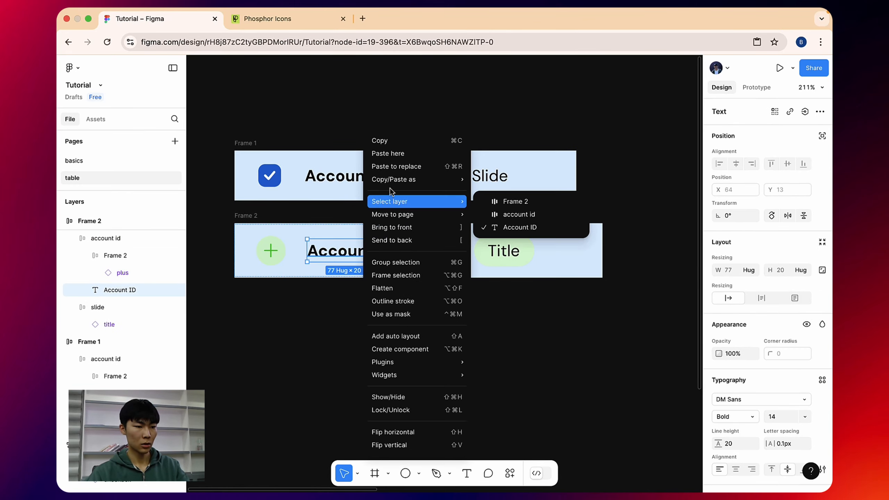
click(392, 164)
Using the account rows of Table 4 as reference, change the pasted text beside the plus icon to 505050.
scroll(381, 213, down, 5)
scroll(365, 231, right, 5)
scroll(364, 231, right, 2)
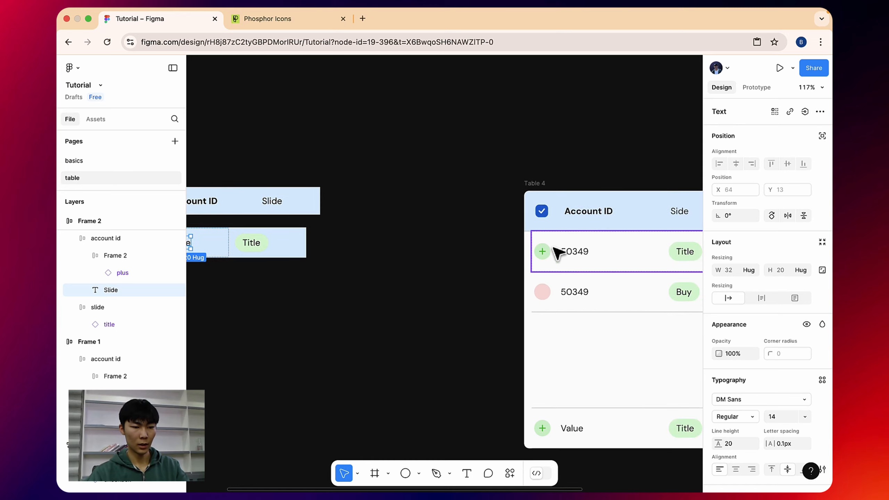
click(566, 252)
click(568, 254)
scroll(369, 217, left, 5)
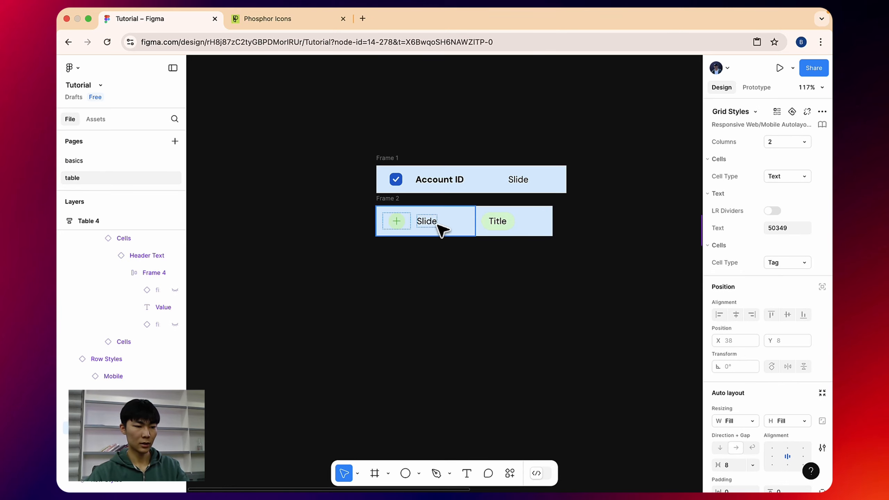
scroll(441, 224, up, 5)
double_click(433, 222)
double_click(427, 221)
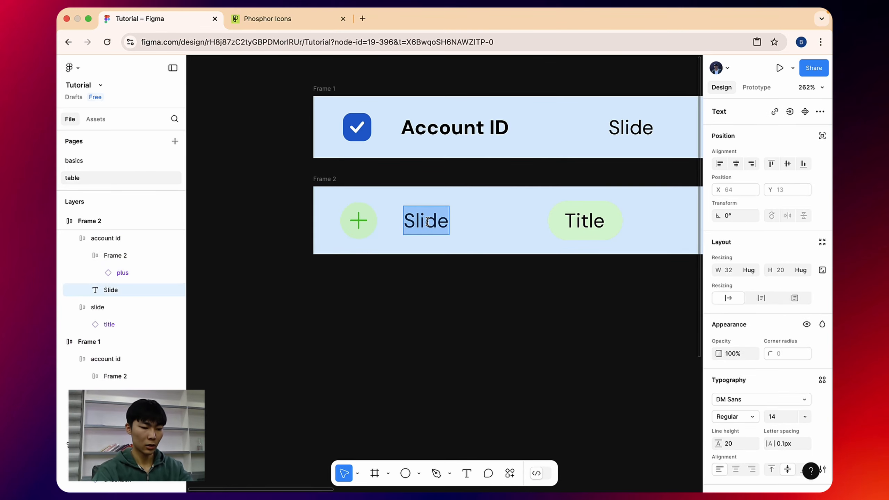
text(505050)
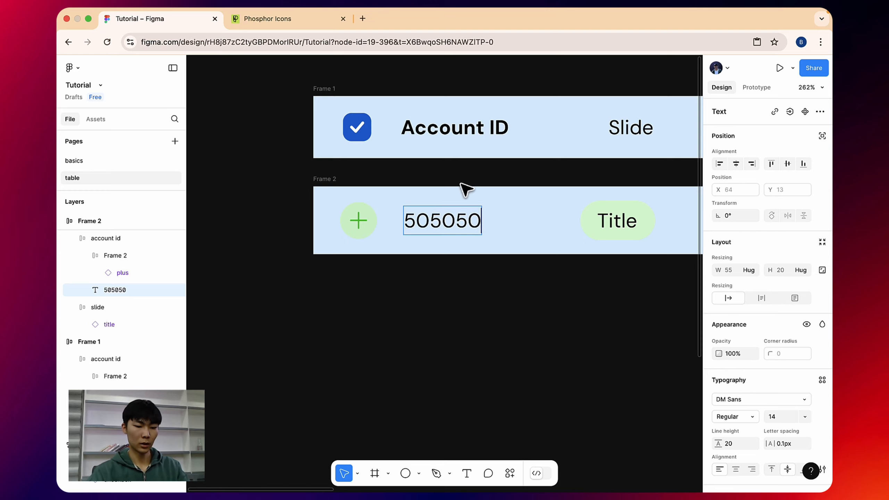
click(527, 88)
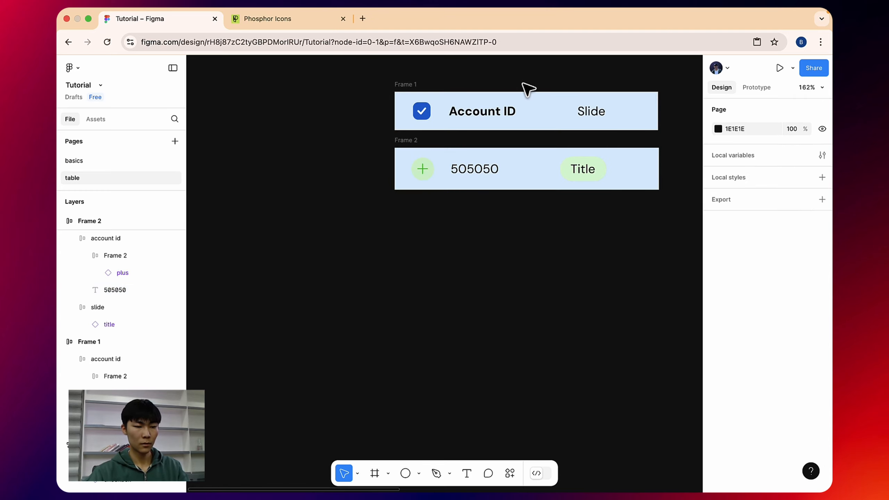
Fill the 505050 row with the off-white FCFCFC color sampled from a body row of Table 4.
scroll(451, 106, down, 5)
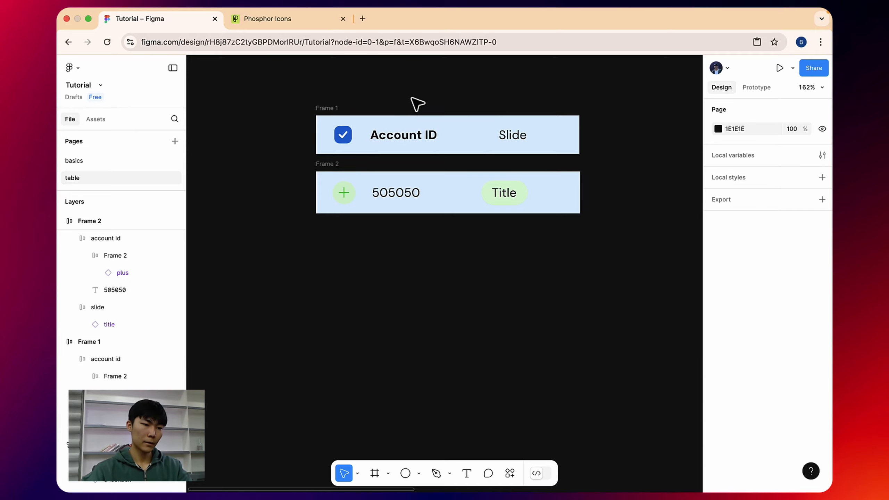
scroll(416, 103, right, 3)
click(286, 110)
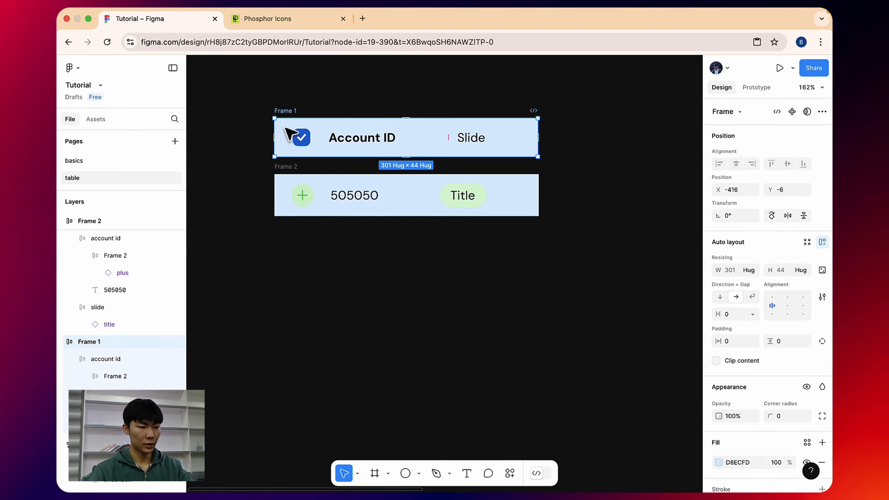
click(288, 168)
key(i)
scroll(524, 159, down, 5)
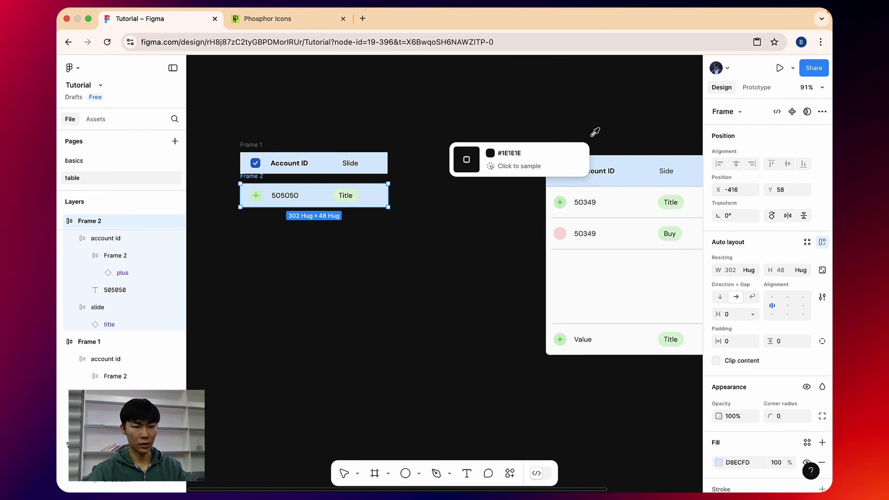
click(598, 195)
click(363, 117)
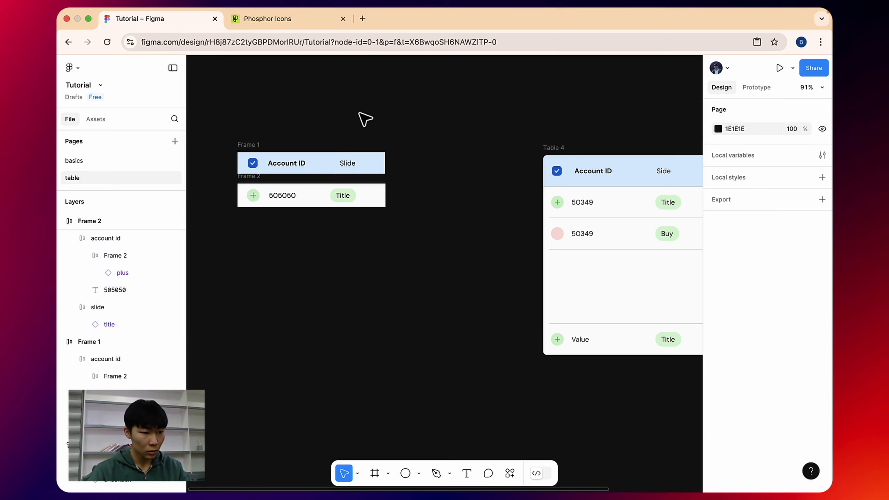
click(248, 185)
key(i)
key(Escape)
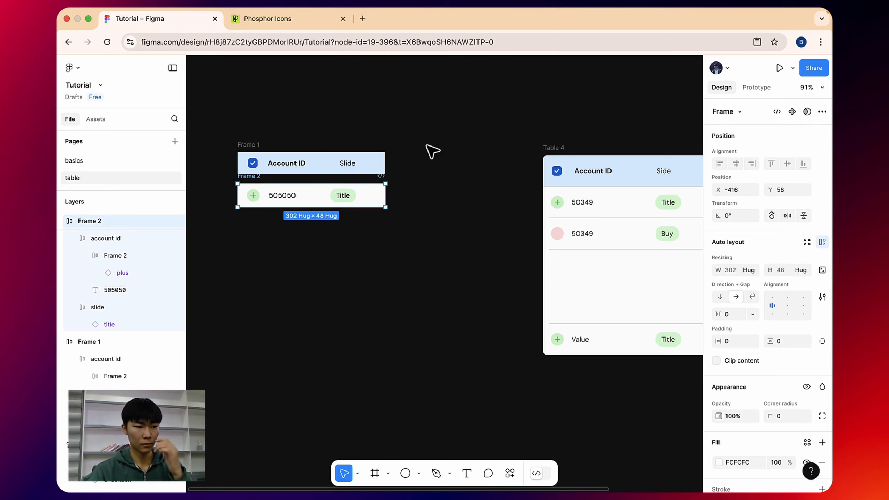
Wrap the header row and the 505050 row in a vertical auto layout frame with a gap of 0.
click(283, 113)
scroll(363, 159, left, 3)
drag(317, 125, 565, 268)
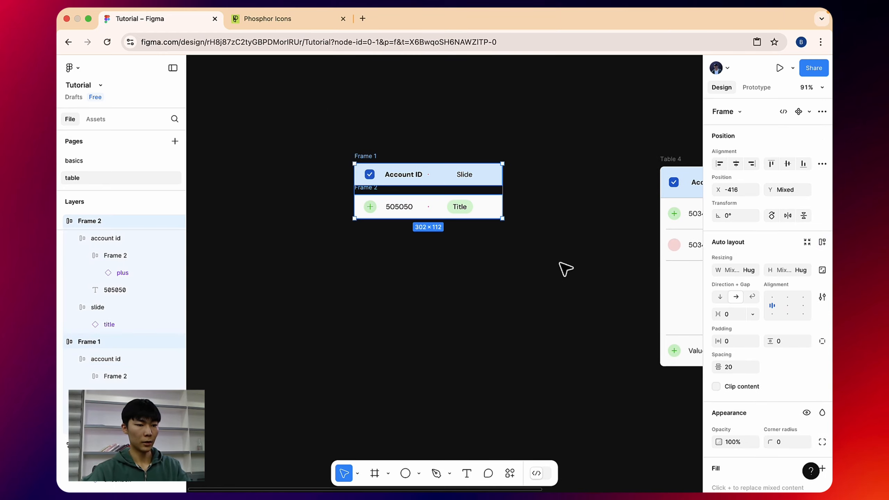
key(shift+a)
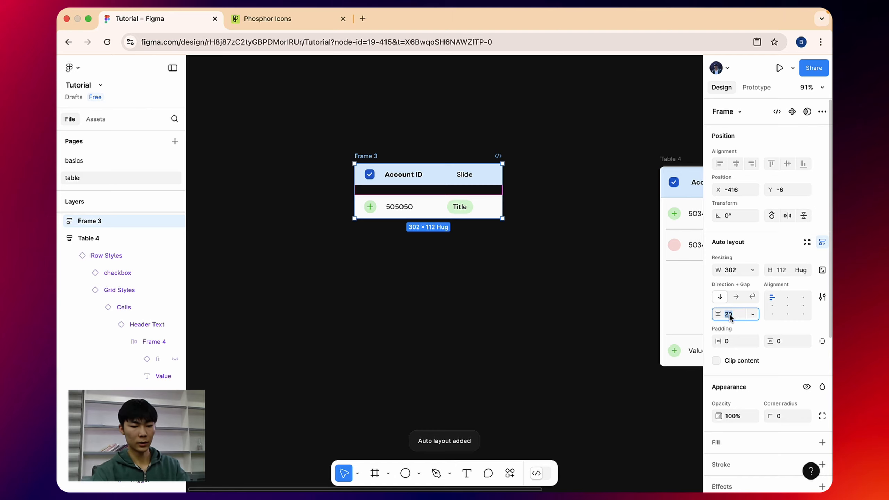
text(0)
key(Return)
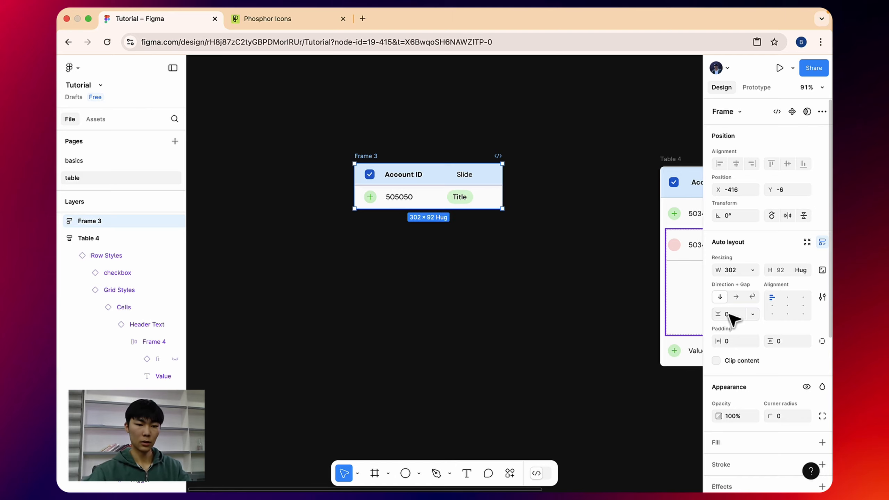
click(495, 144)
scroll(473, 140, up, 5)
scroll(470, 180, up, 5)
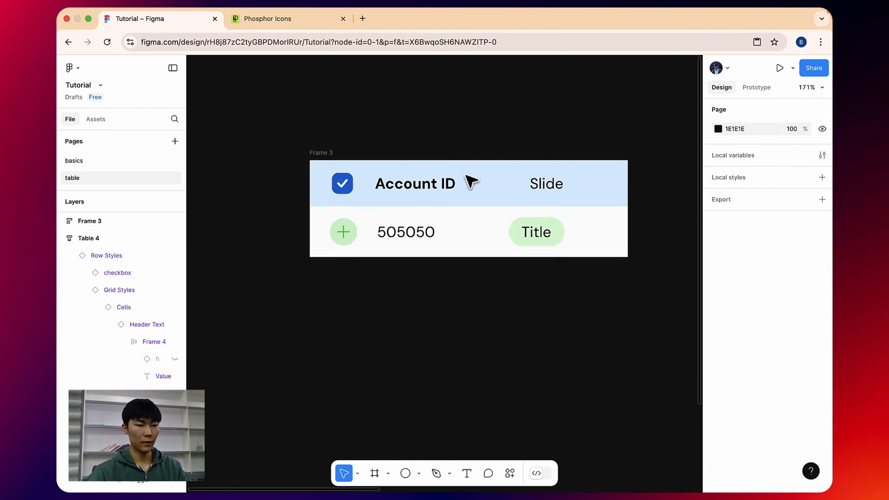
Examine the account id and slide cells of both rows, checking how the checkbox frame and text are nested and padded.
double_click(390, 163)
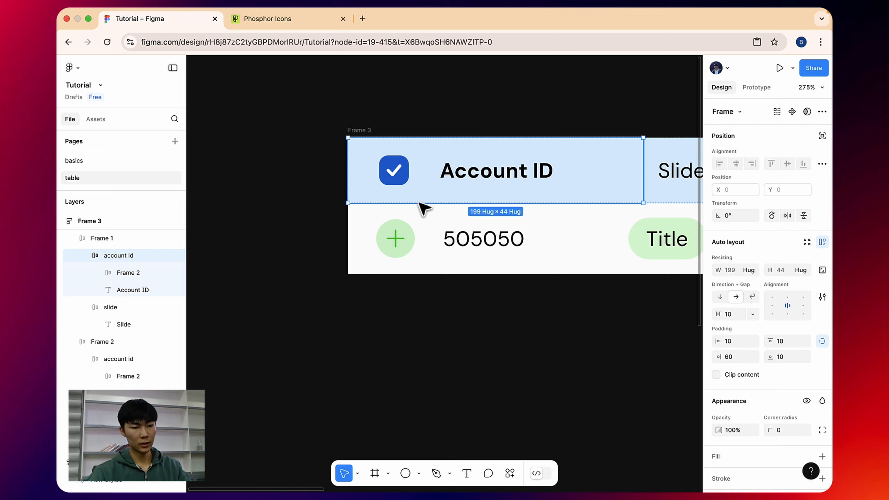
click(478, 231)
drag(605, 120, 444, 121)
click(492, 242)
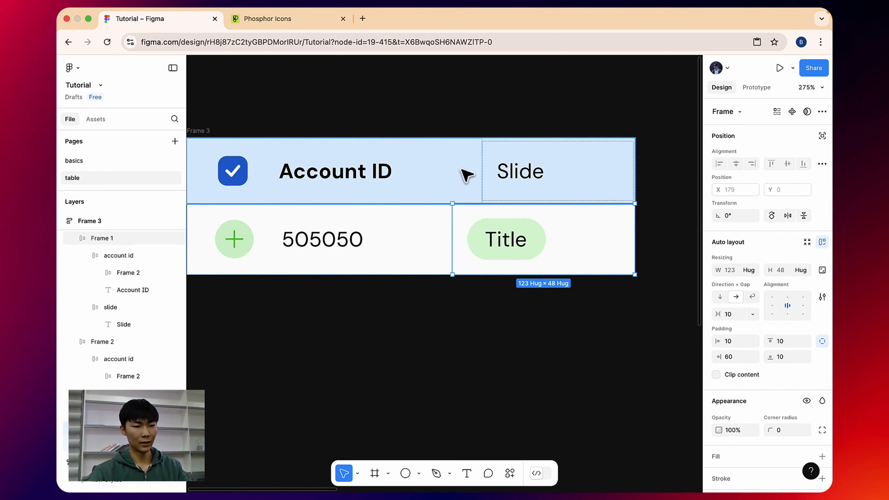
drag(391, 133, 446, 131)
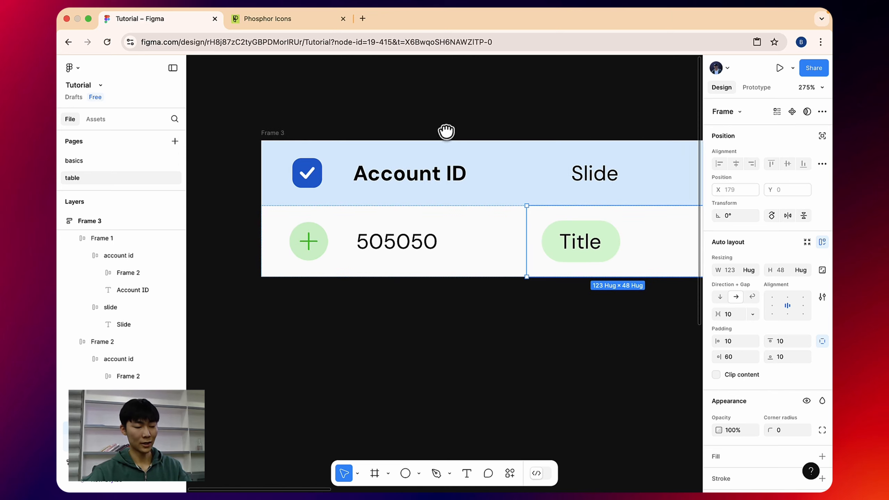
click(412, 176)
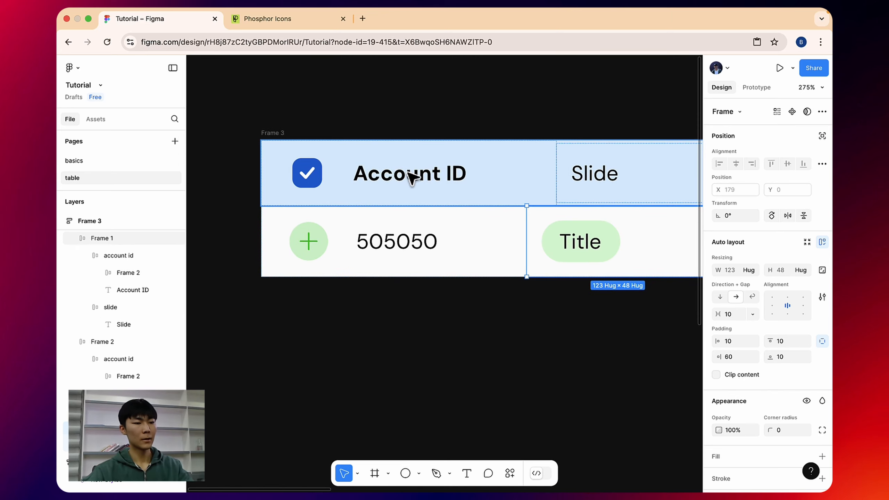
double_click(412, 176)
double_click(414, 176)
click(495, 172)
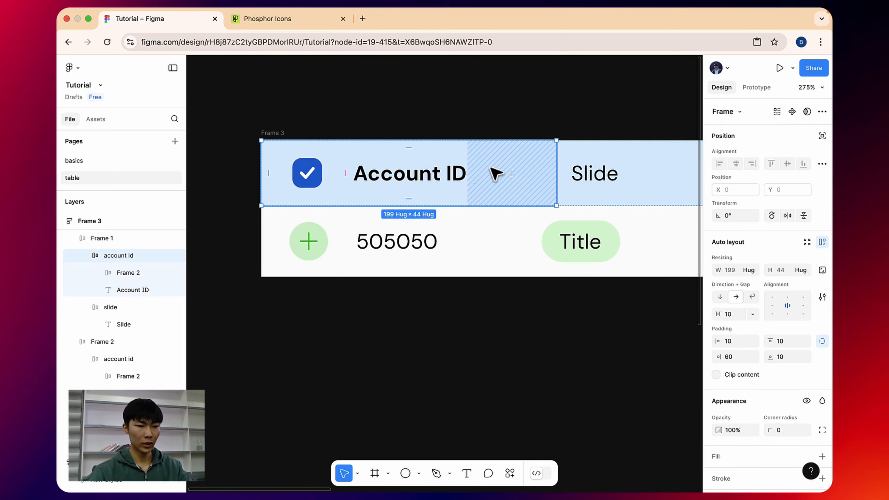
double_click(406, 162)
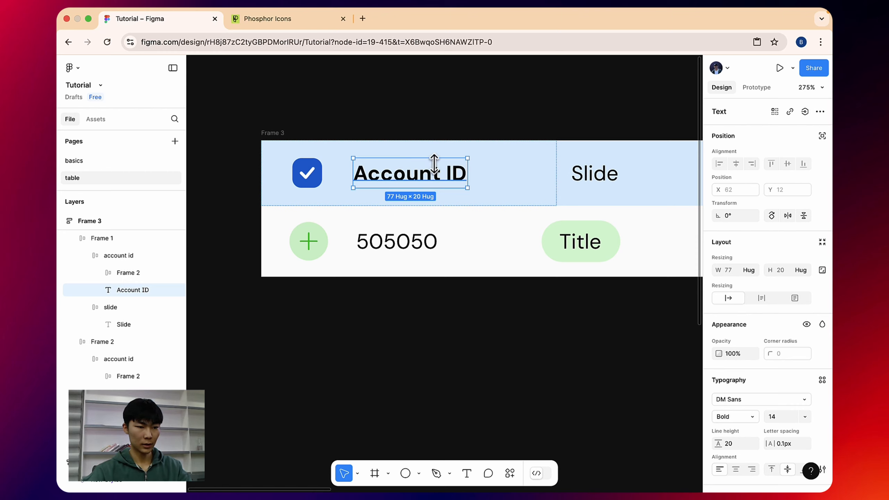
click(132, 275)
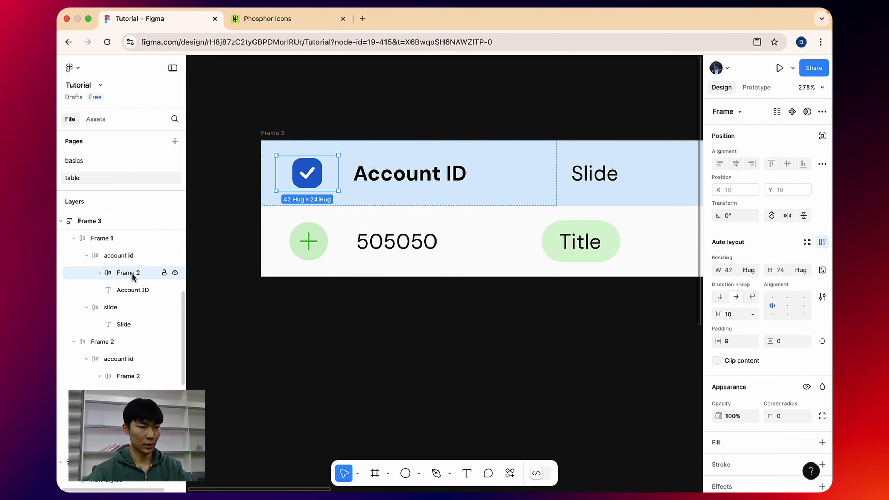
click(150, 291)
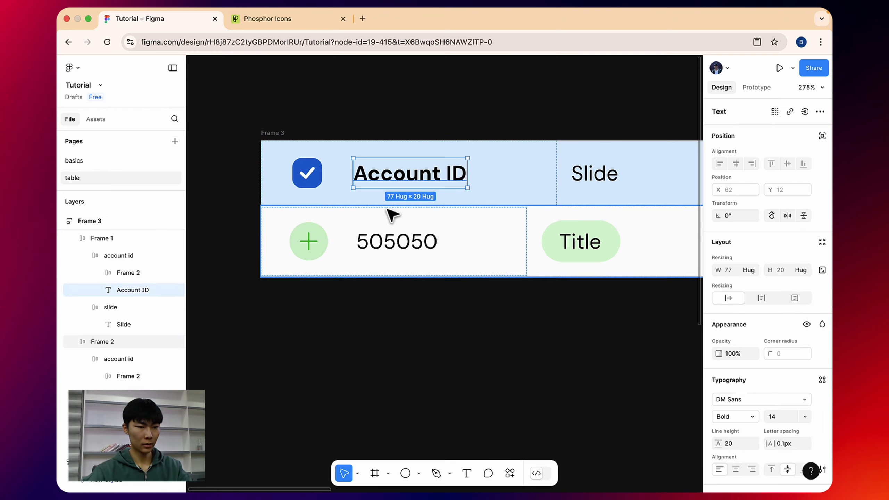
click(502, 173)
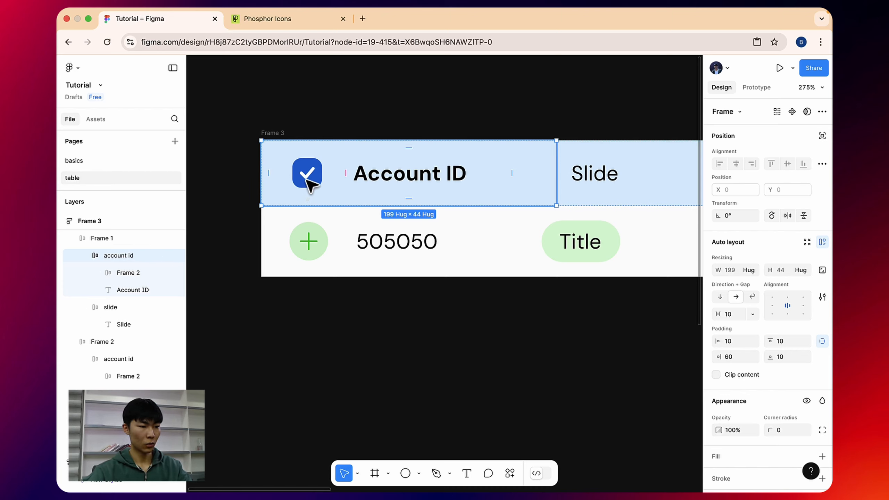
Move the checkbox frame and the plus frame out of their account id cells, placing each first in its row.
drag(313, 181, 348, 182)
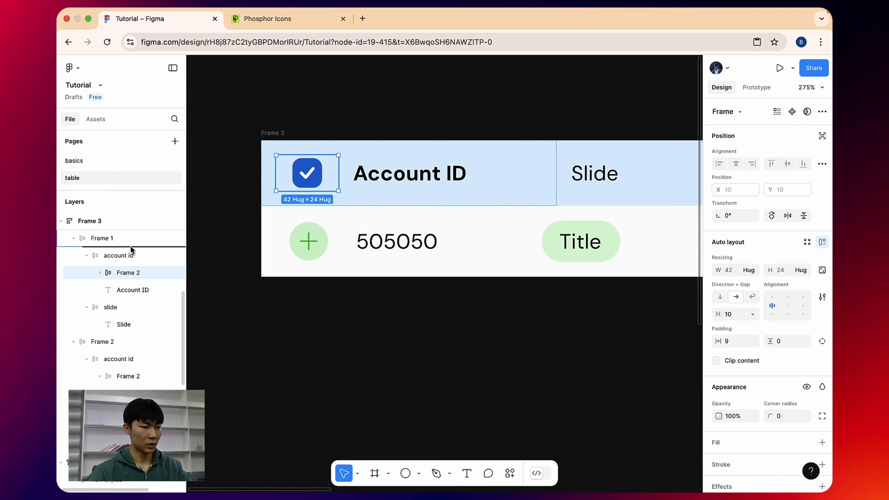
drag(131, 246, 129, 244)
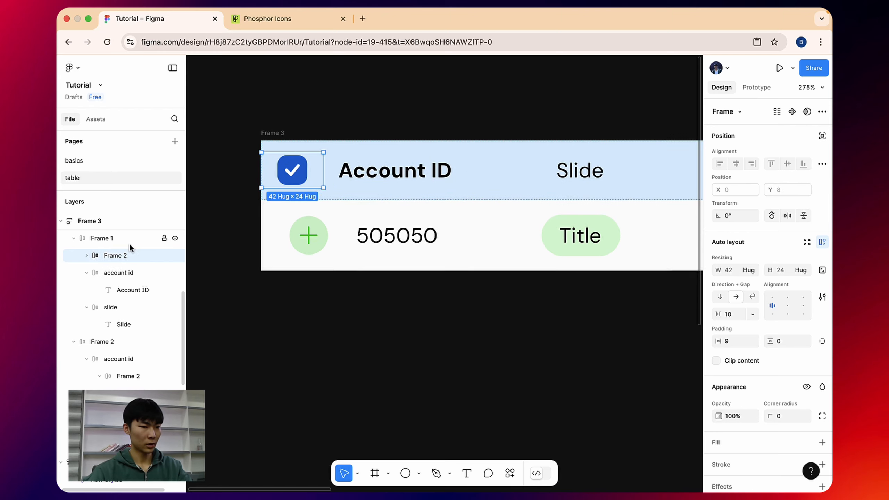
click(348, 257)
click(135, 381)
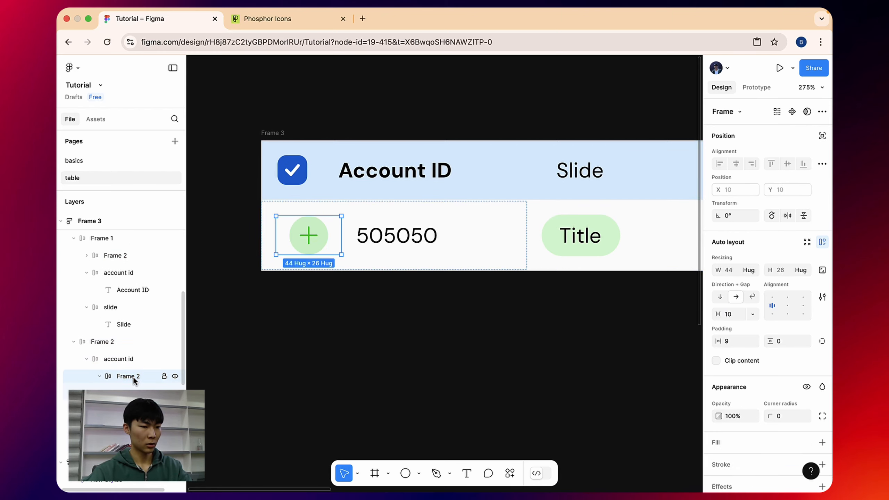
drag(134, 354, 133, 352)
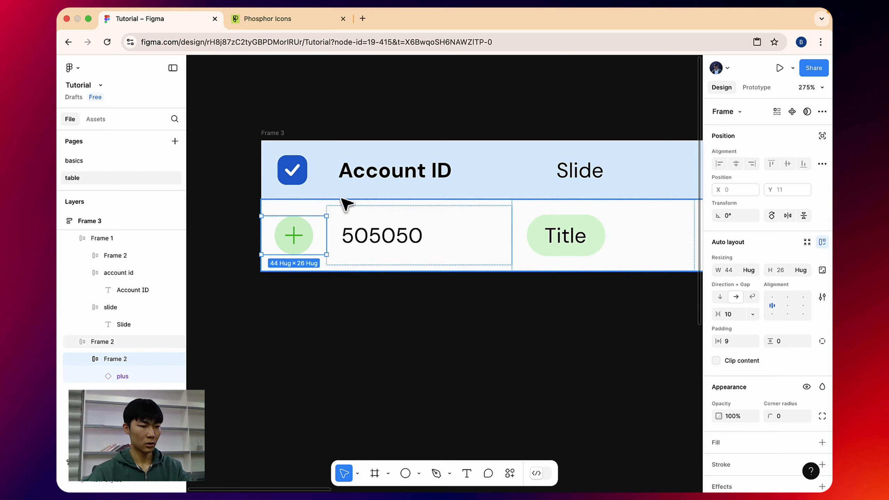
Align the text in the header row's slide cell to the left, keeping it vertically centered.
click(376, 172)
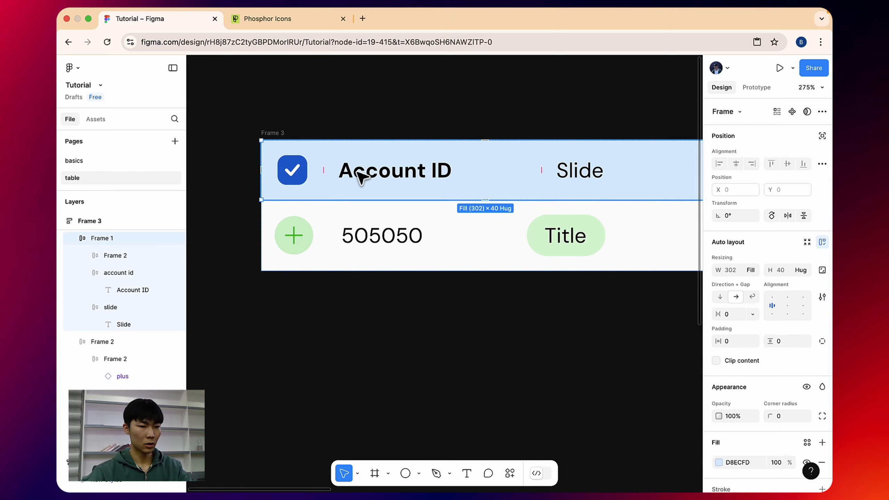
click(377, 224)
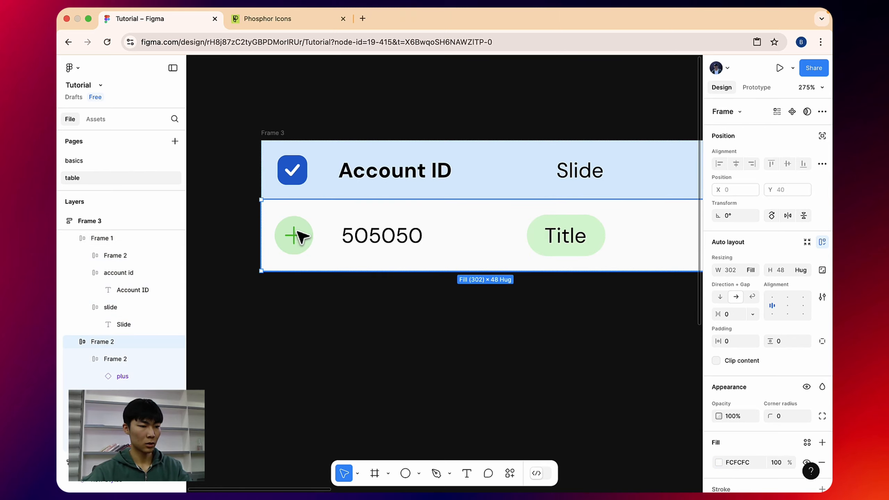
click(572, 175)
scroll(574, 179, right, 5)
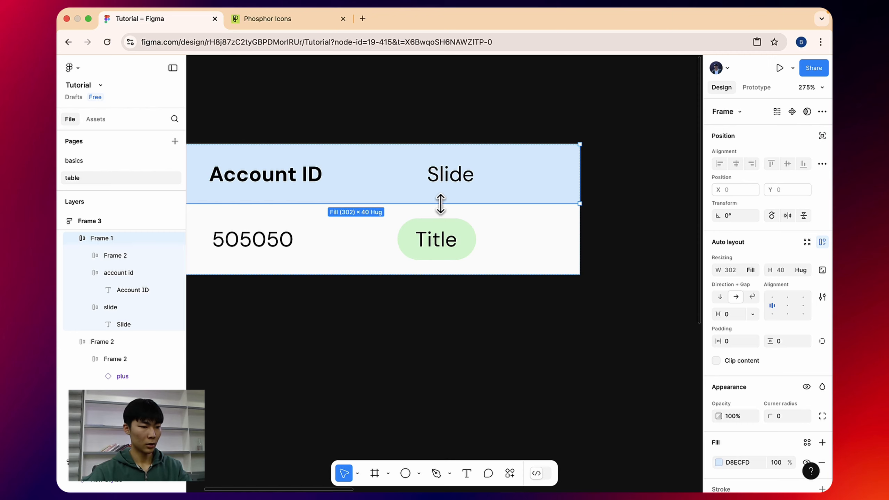
click(478, 188)
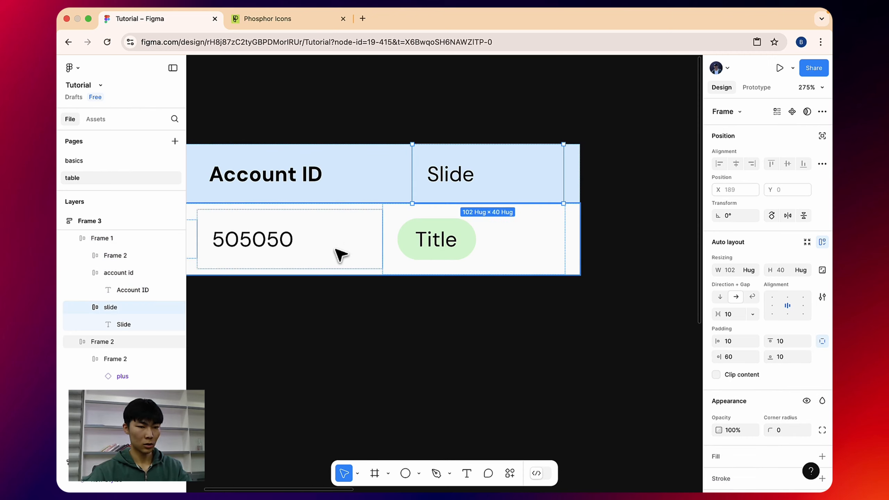
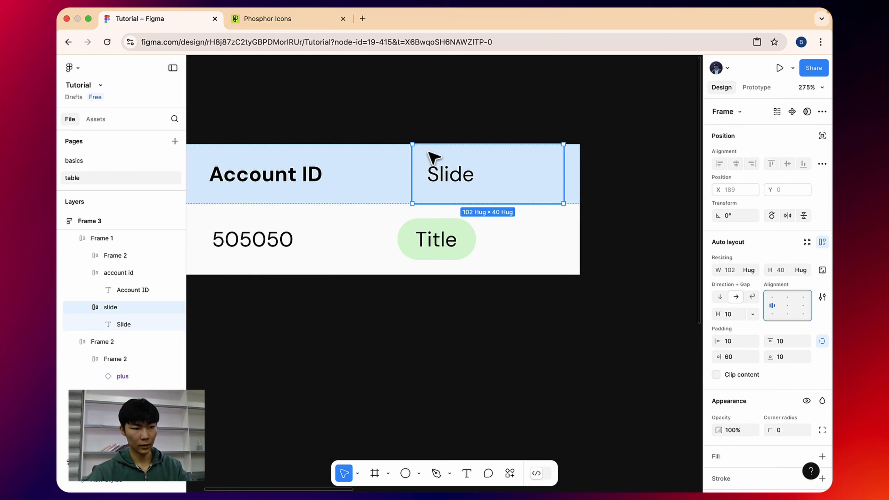
Change the width of both the header row and the 505050 row to hug their contents.
scroll(403, 168, left, 3)
click(235, 157)
click(113, 240)
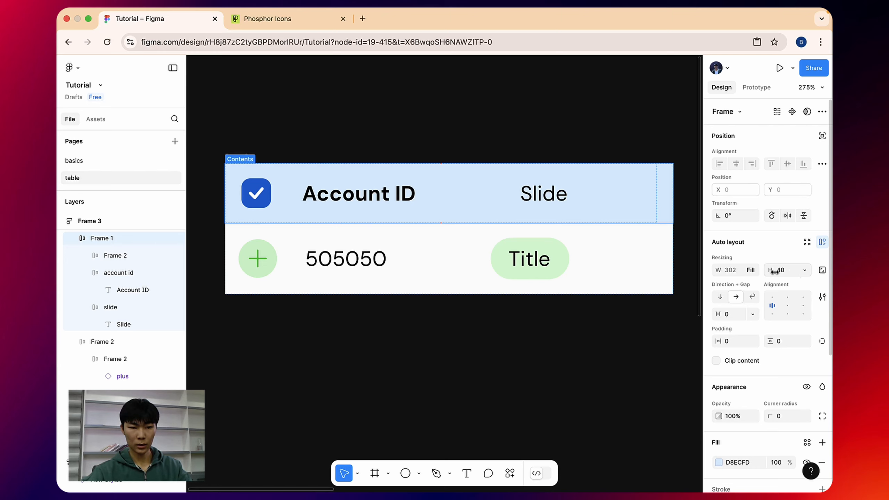
click(804, 270)
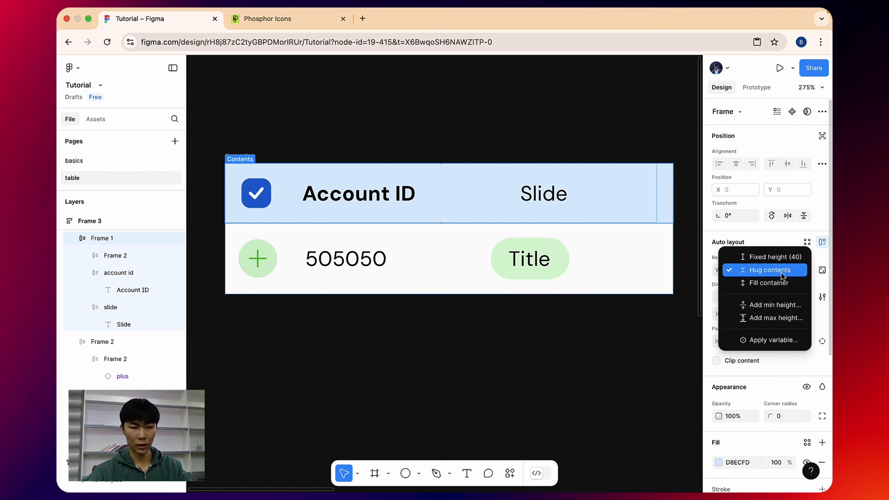
click(781, 275)
click(758, 270)
click(750, 260)
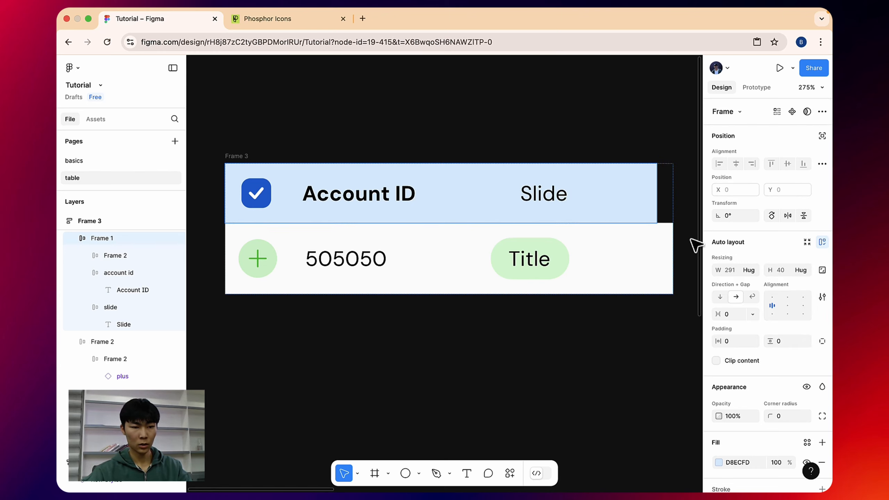
click(669, 252)
click(752, 270)
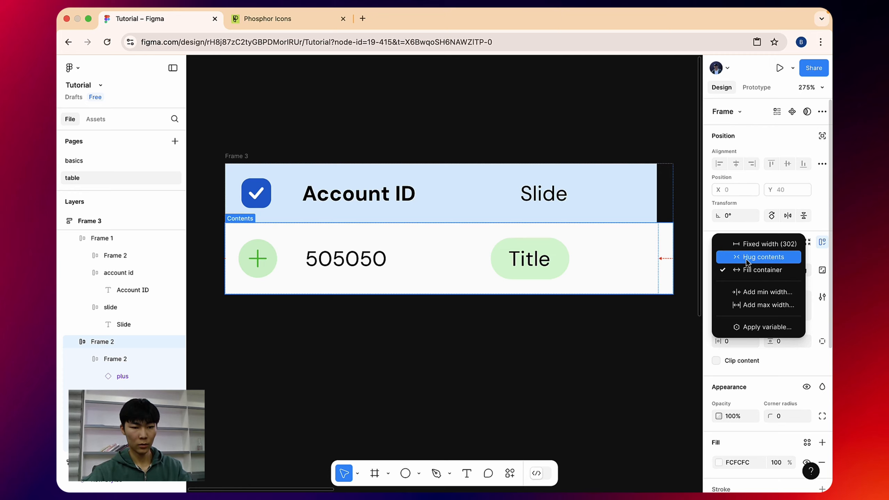
click(747, 259)
click(675, 191)
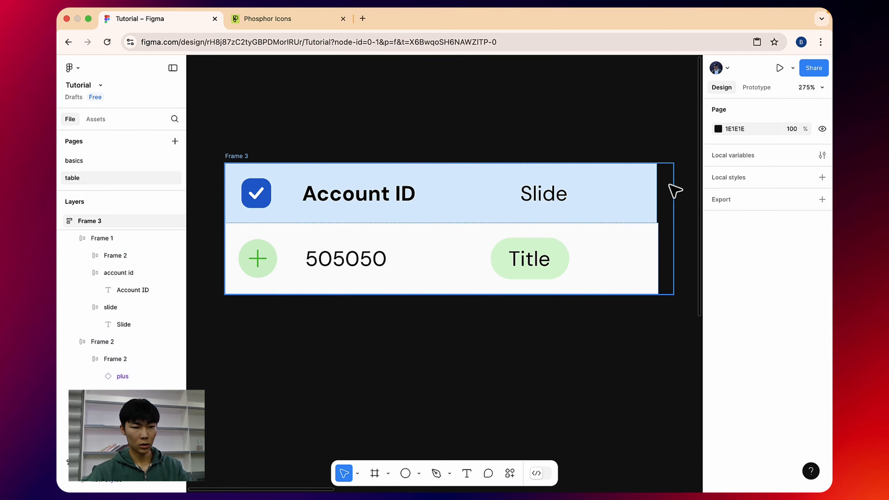
Set the outer vertical frame holding both rows to hug its contents in width.
click(666, 194)
click(754, 270)
click(749, 282)
click(636, 198)
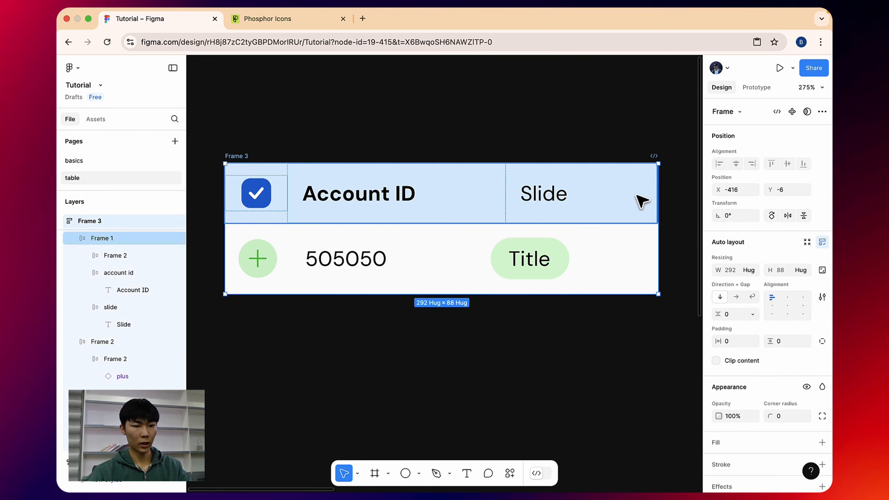
click(648, 147)
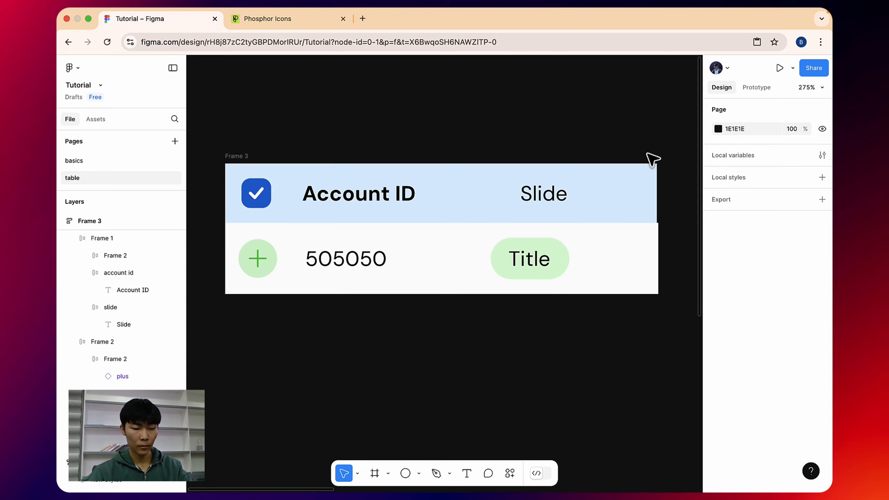
Switch the header's Account ID cell and the 505050 cell to fixed width.
scroll(651, 160, right, 1)
double_click(391, 208)
click(752, 271)
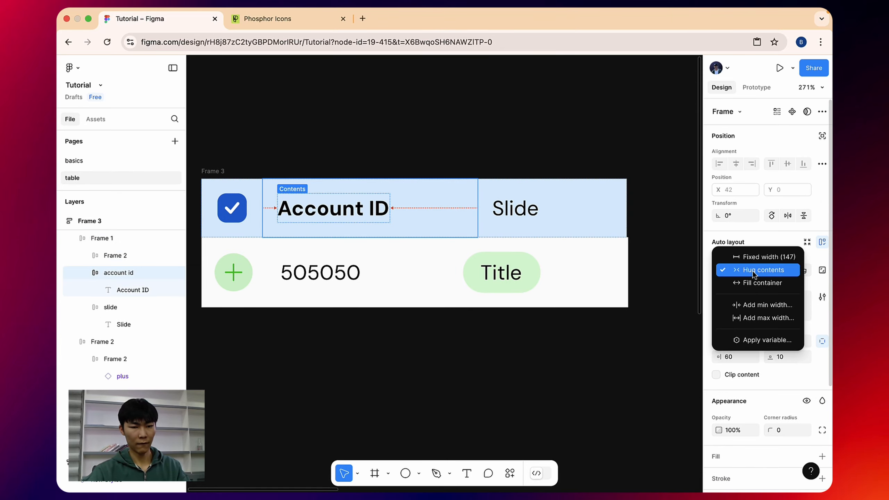
click(748, 257)
click(454, 255)
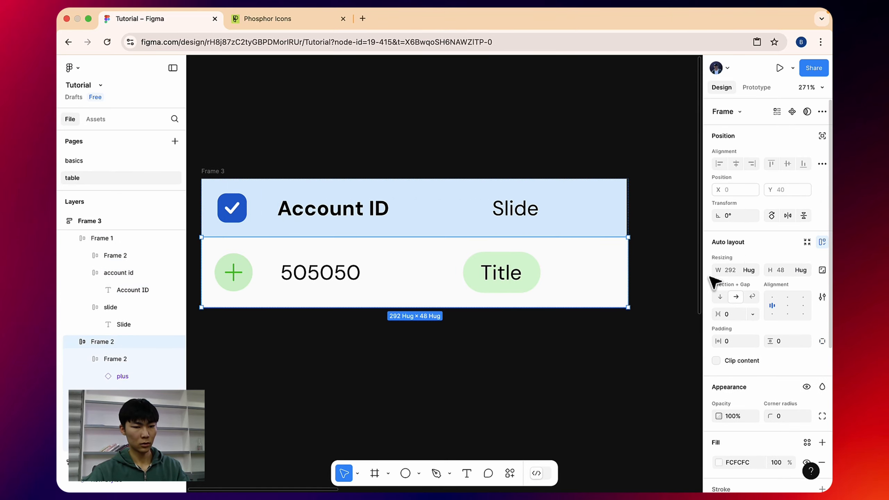
double_click(347, 277)
click(752, 269)
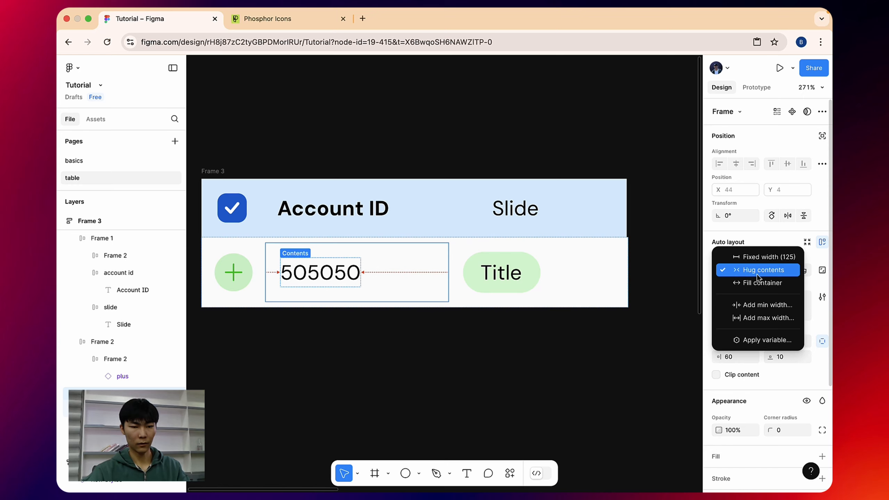
click(749, 257)
Set the 505050 cell's width to 147, matching the header's Account ID cell.
click(406, 215)
click(409, 213)
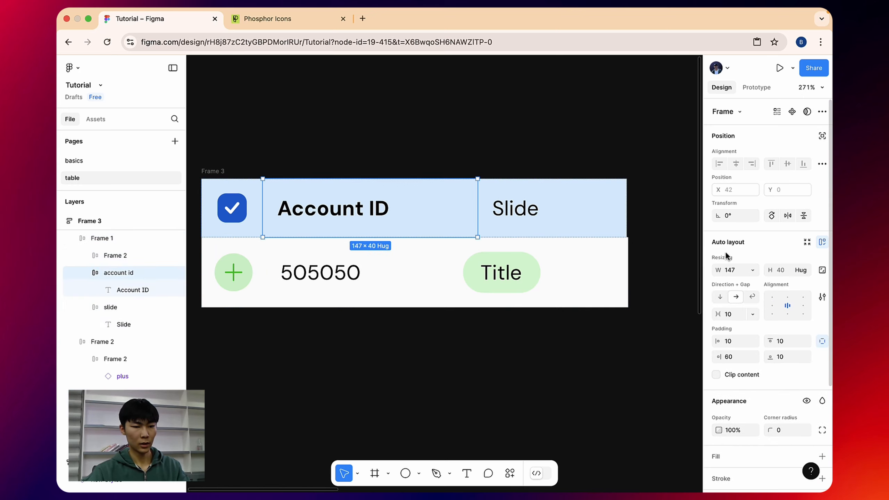
click(742, 273)
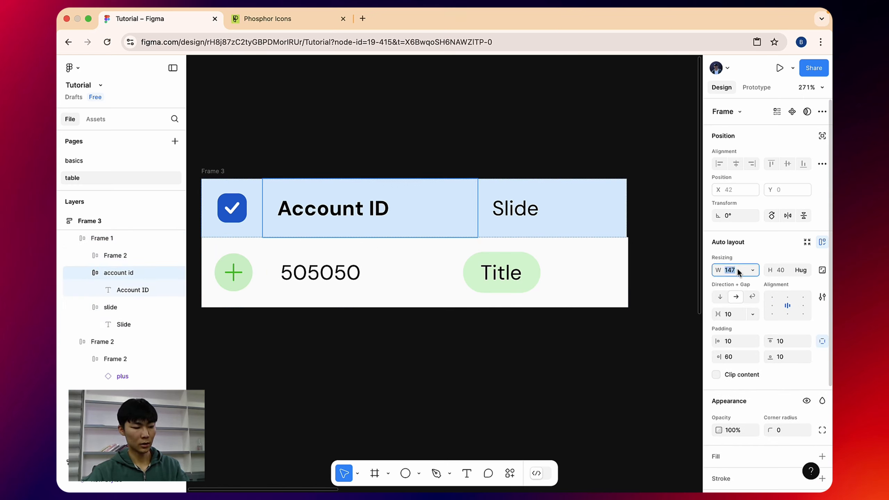
click(418, 266)
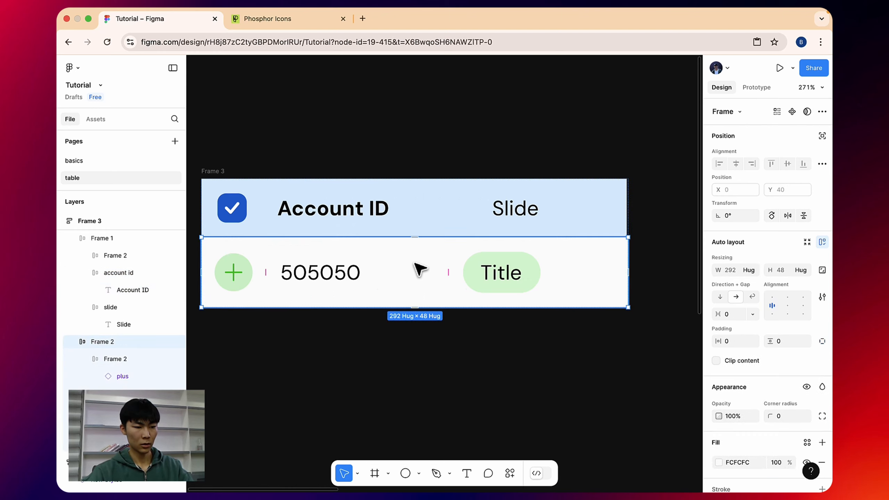
double_click(416, 265)
click(736, 269)
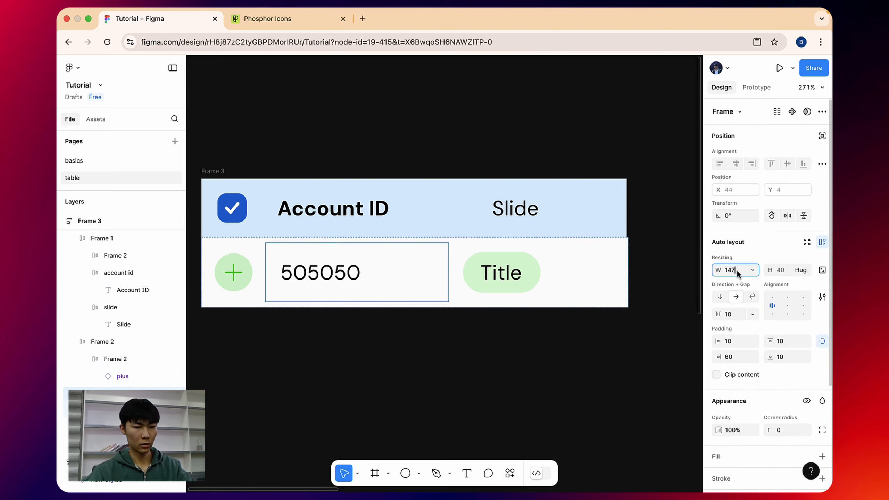
key(Return)
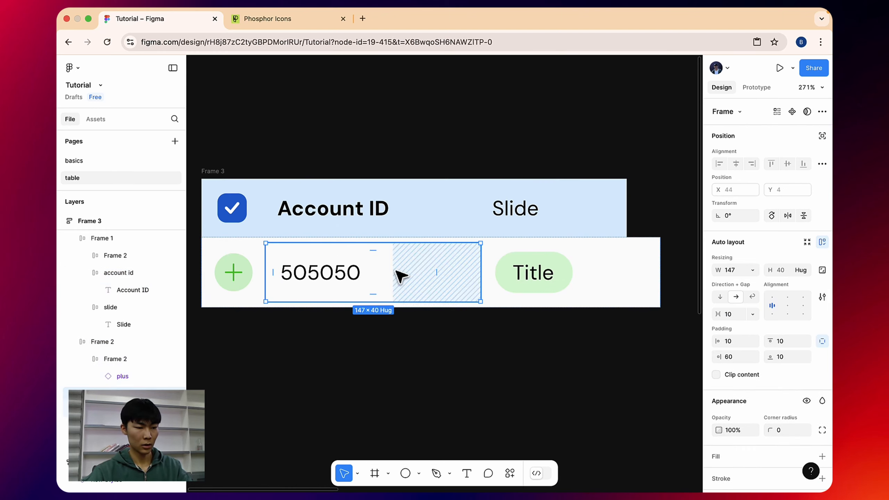
click(365, 224)
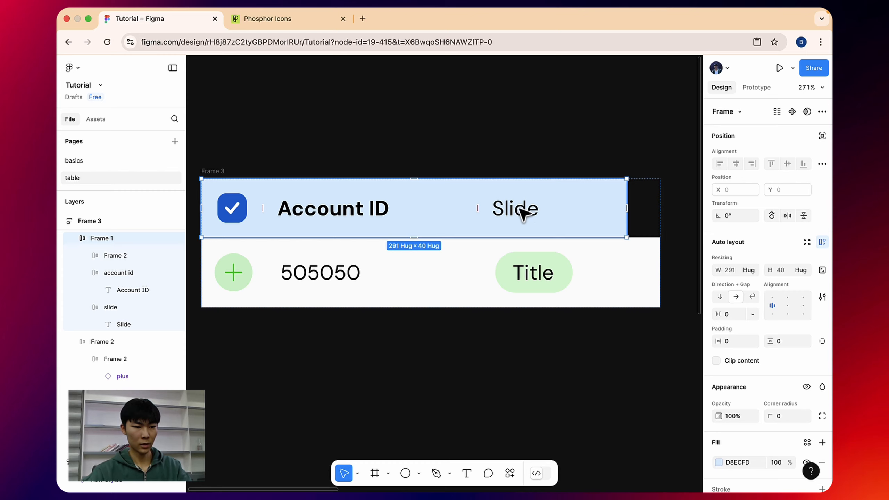
click(525, 272)
click(533, 221)
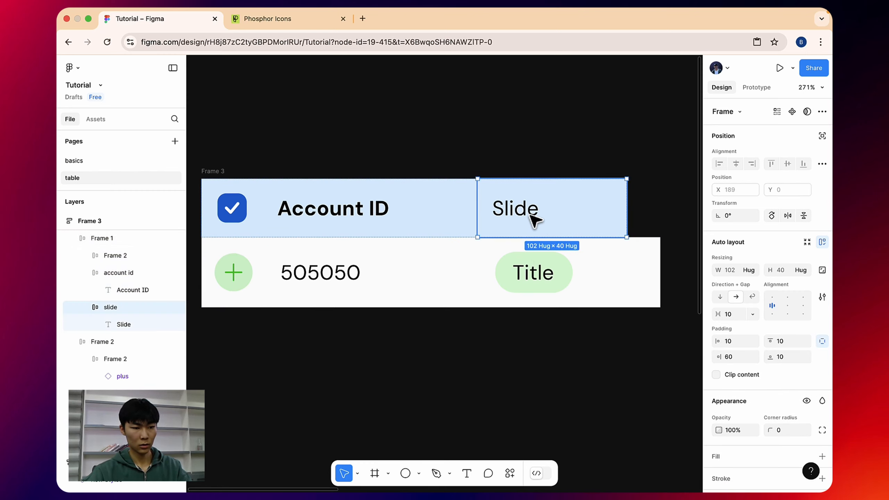
click(402, 214)
click(398, 266)
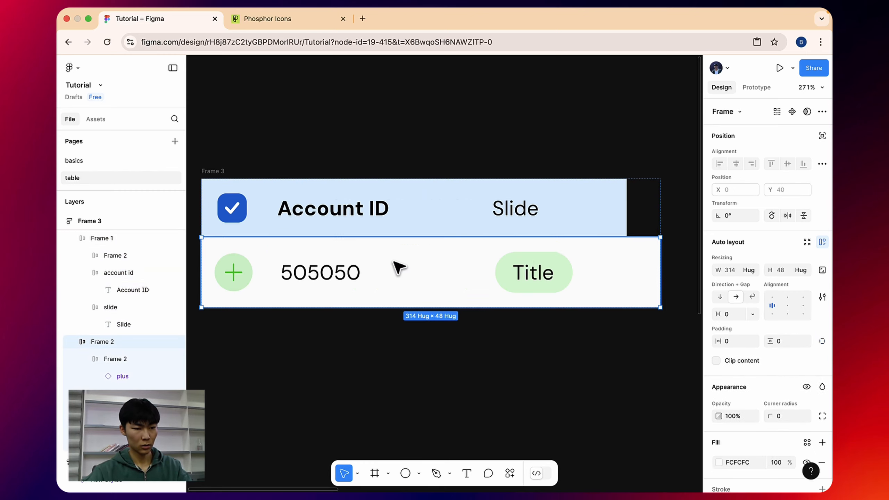
Make the plus frame a fixed width of 44 and set the header's checkbox frame to the same 44 width.
scroll(291, 210, left, 5)
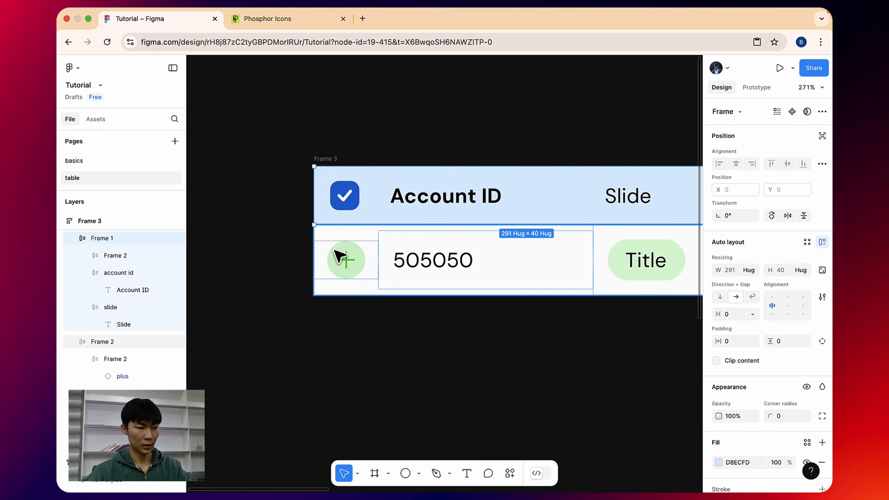
click(345, 252)
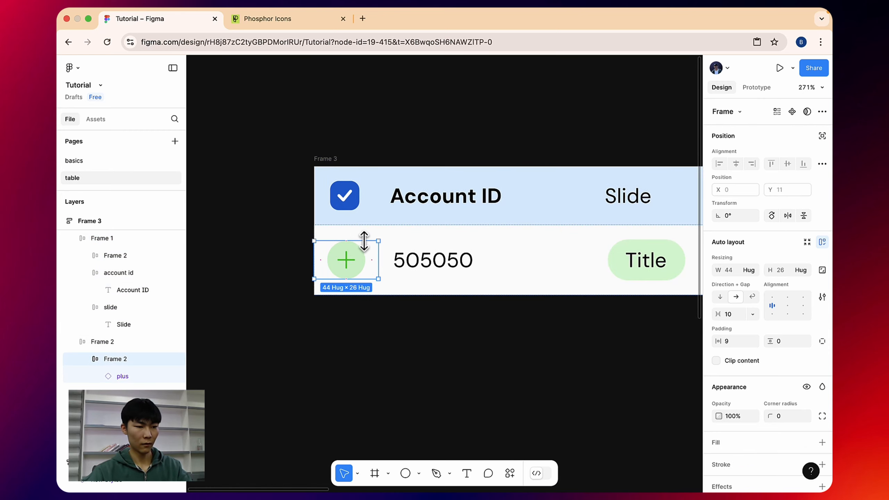
click(752, 269)
click(748, 268)
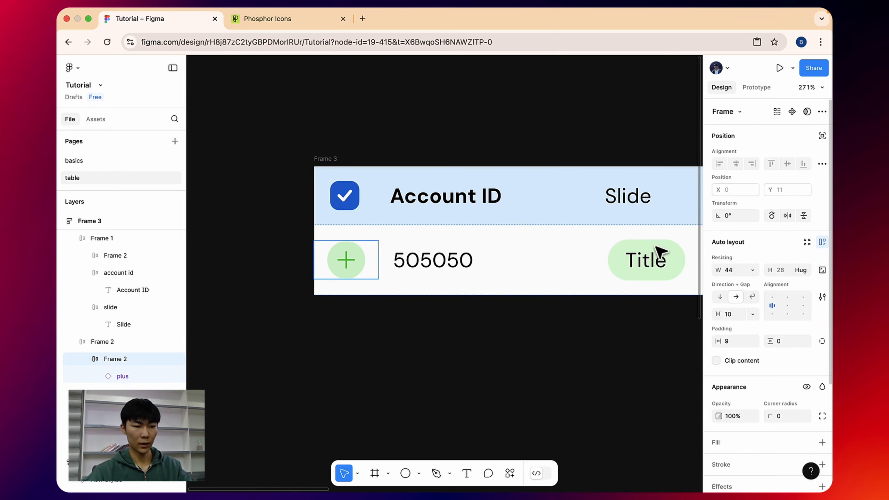
click(359, 203)
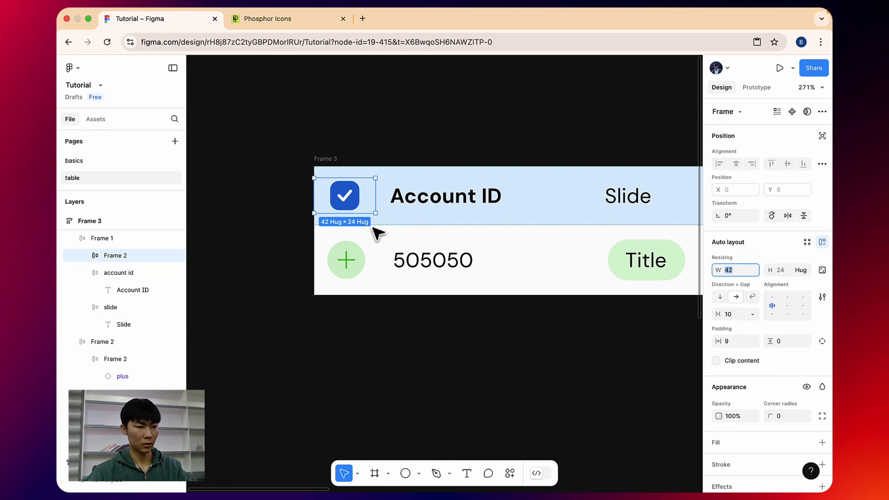
click(361, 256)
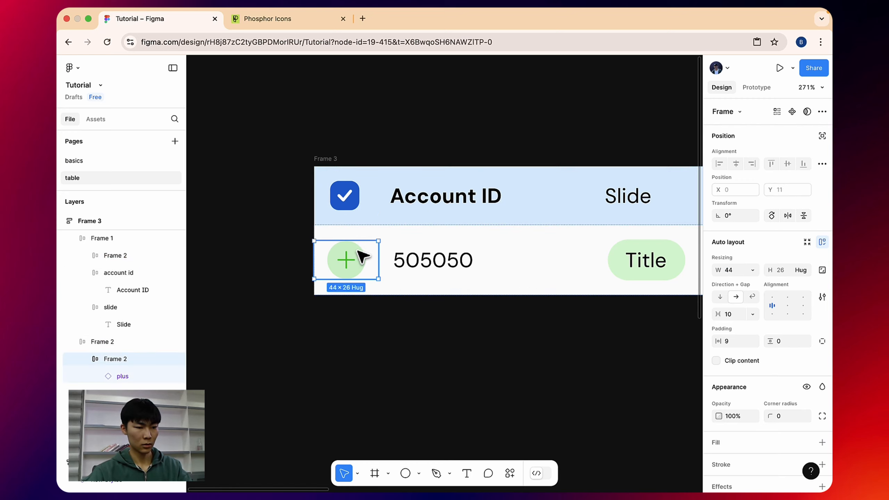
click(367, 201)
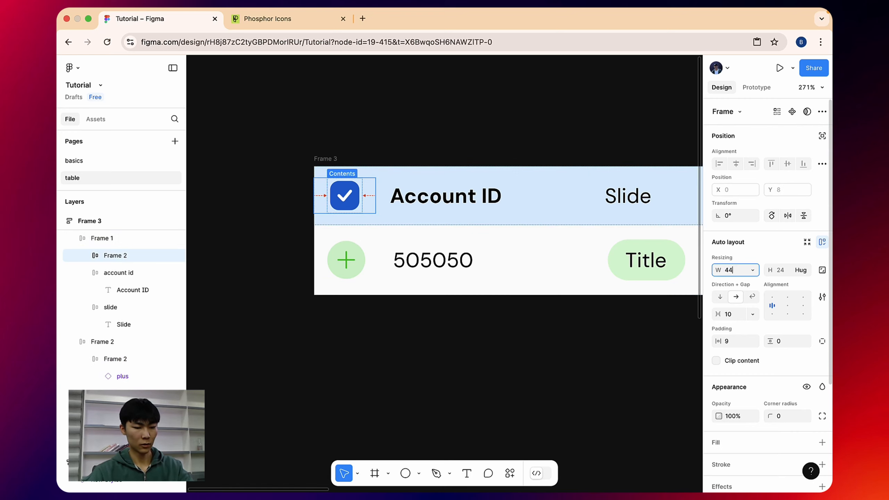
key(Return)
Set the width of the cell holding the green Title tag to 124.
scroll(524, 158, right, 5)
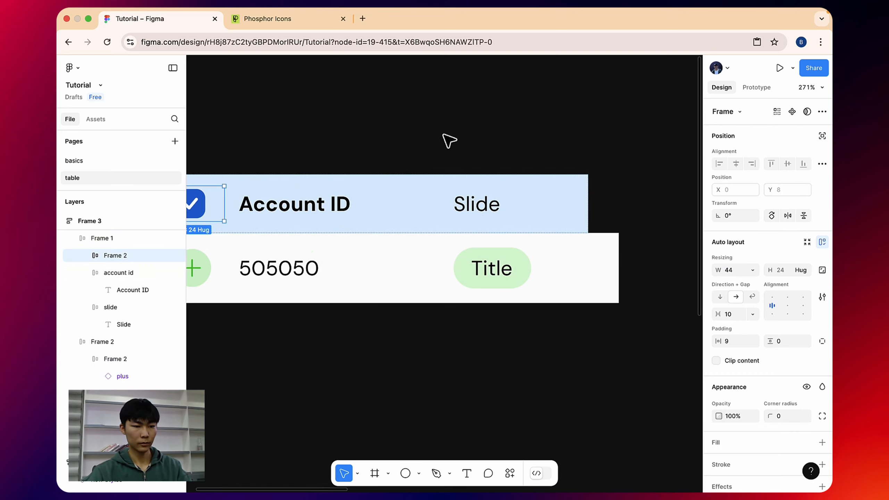
click(504, 206)
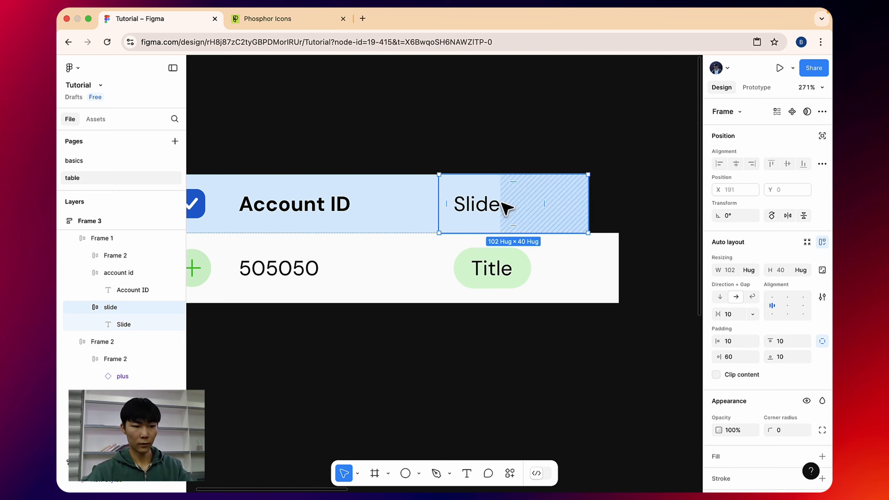
click(558, 258)
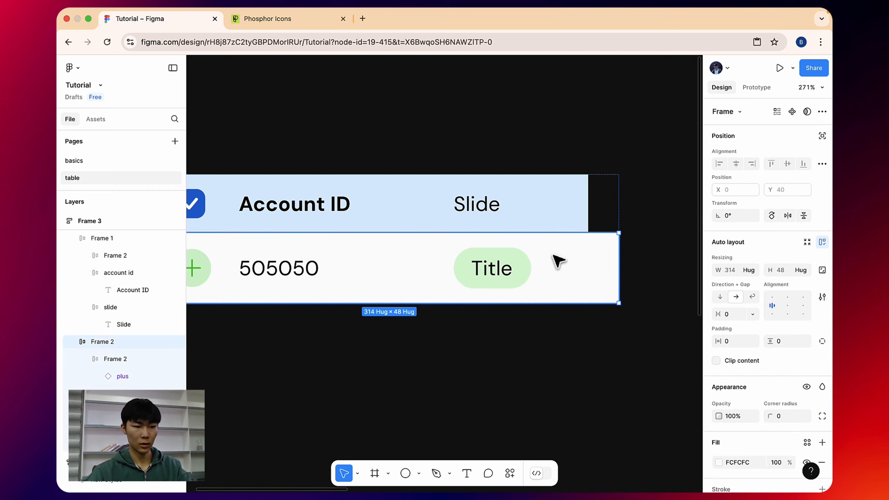
double_click(547, 260)
click(733, 275)
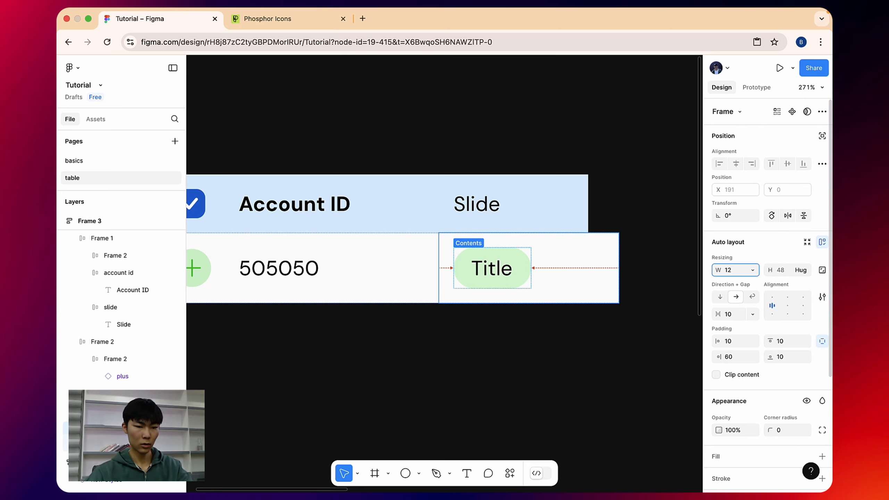
text(124)
key(Return)
Set the header's slide cell to the same 124 width as the Title cell.
double_click(574, 213)
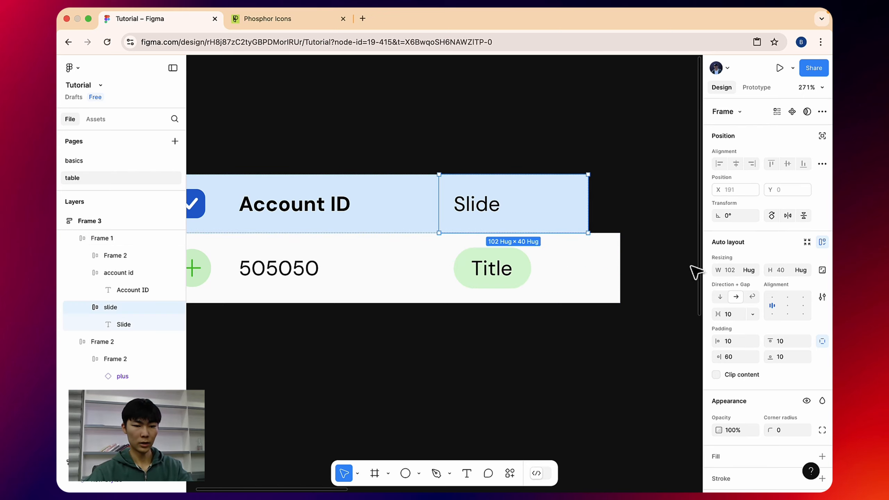
click(741, 269)
click(594, 136)
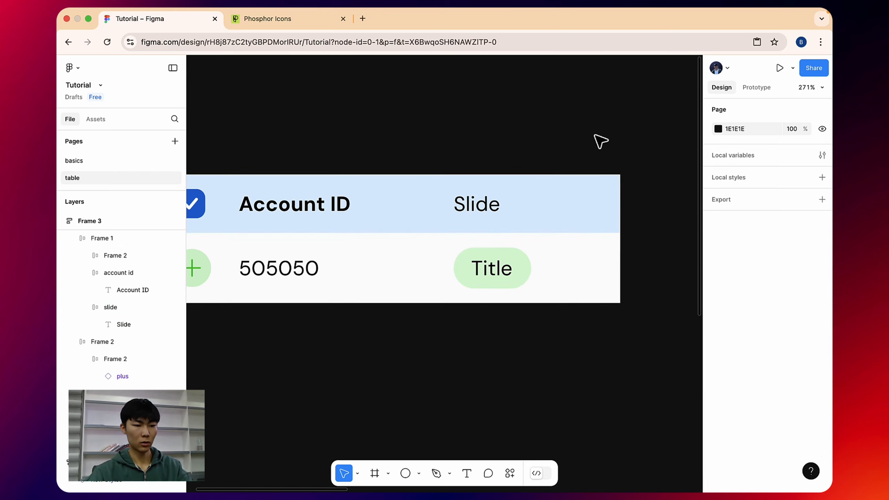
Compare the widths of the header's slide cell and the Title cell below it.
double_click(537, 208)
double_click(507, 268)
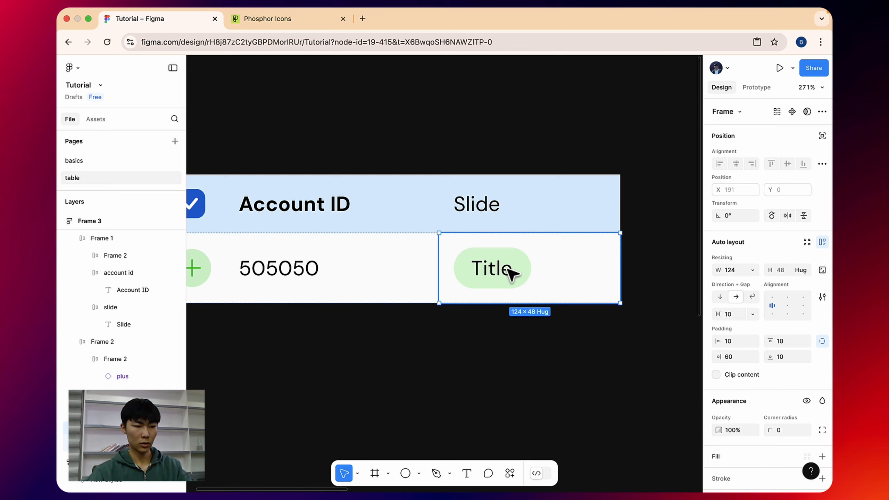
click(402, 272)
click(416, 221)
click(498, 267)
click(498, 268)
click(485, 266)
click(492, 209)
click(490, 209)
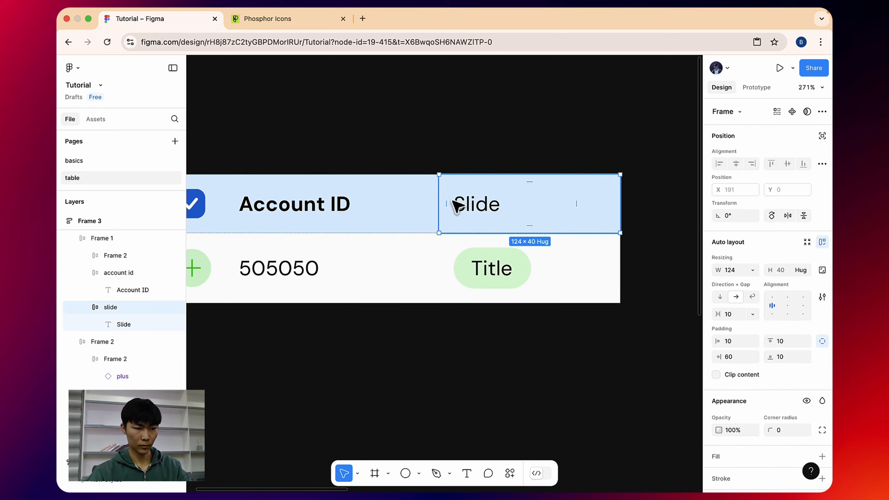
click(462, 265)
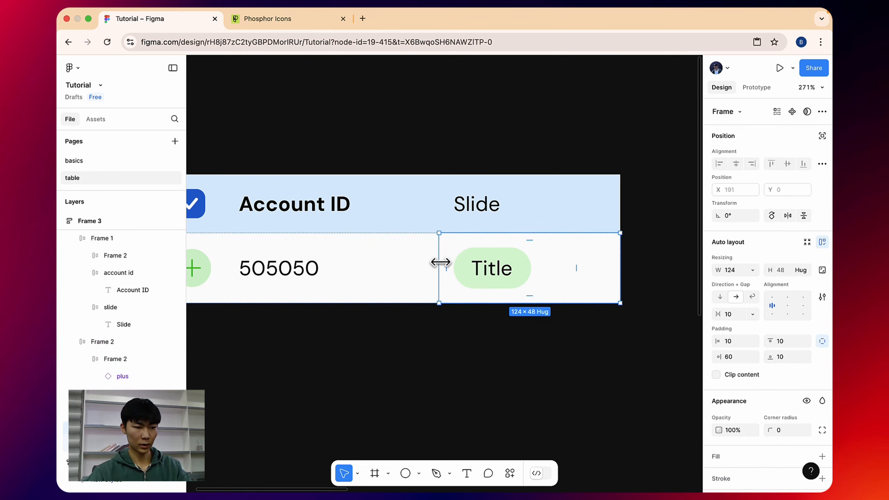
click(481, 226)
click(512, 143)
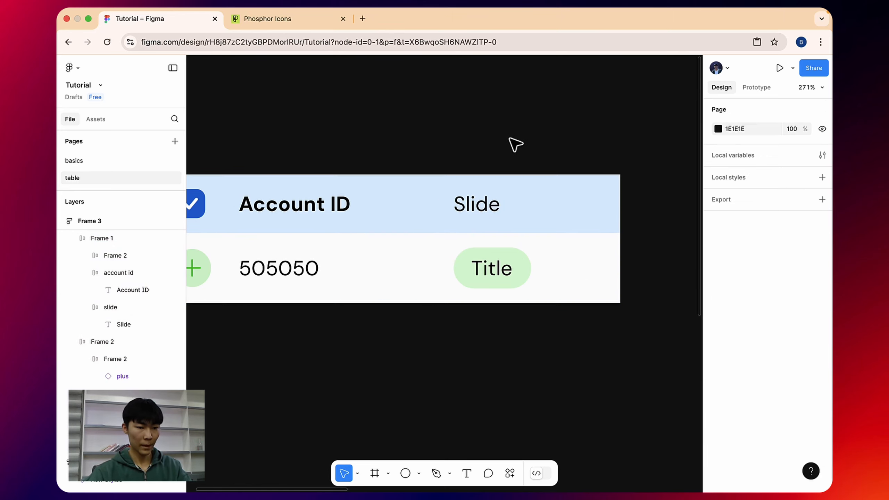
Duplicate the 505050 data row inside the table frame to add a second data row.
scroll(451, 135, down, 5)
scroll(483, 126, down, 3)
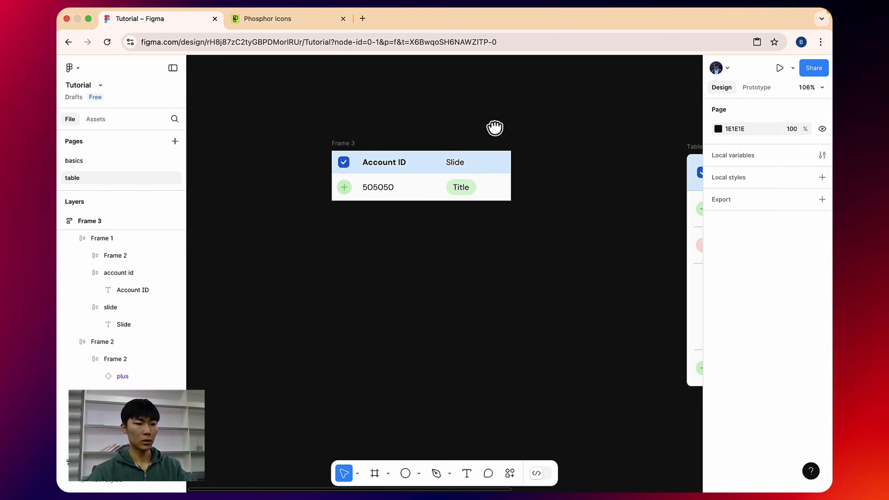
drag(552, 129, 438, 131)
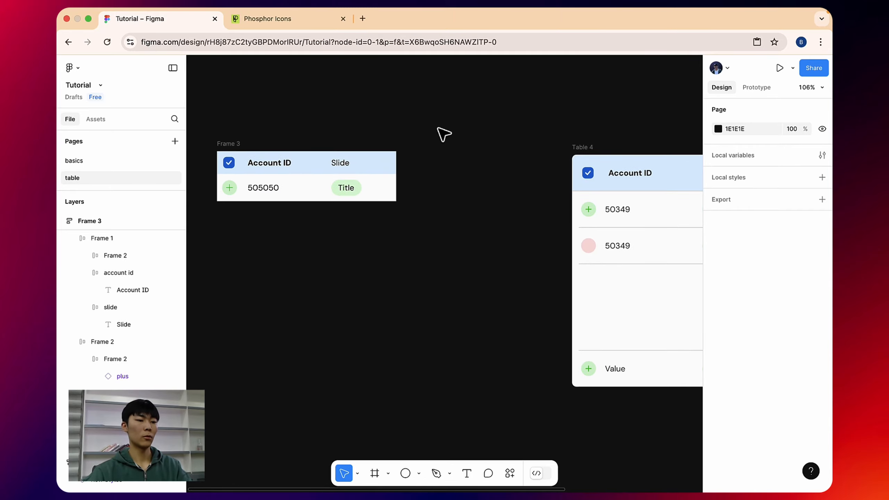
drag(345, 123, 307, 121)
scroll(311, 123, down, 2)
scroll(329, 147, left, 3)
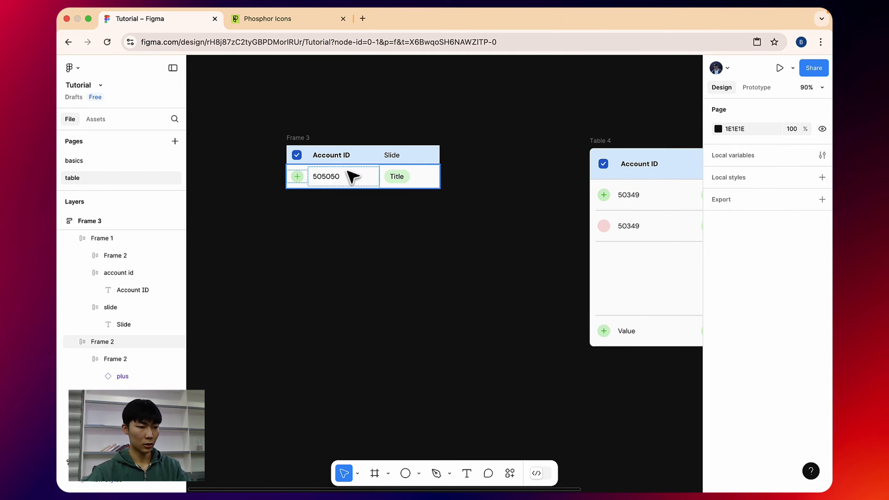
click(350, 176)
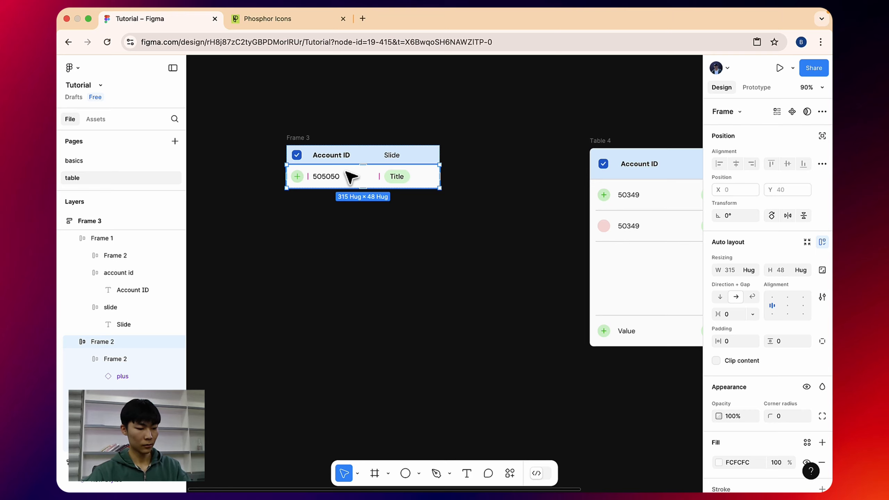
key(super+d)
Copy the red minus component that sits beside the finished reference table.
scroll(430, 145, right, 5)
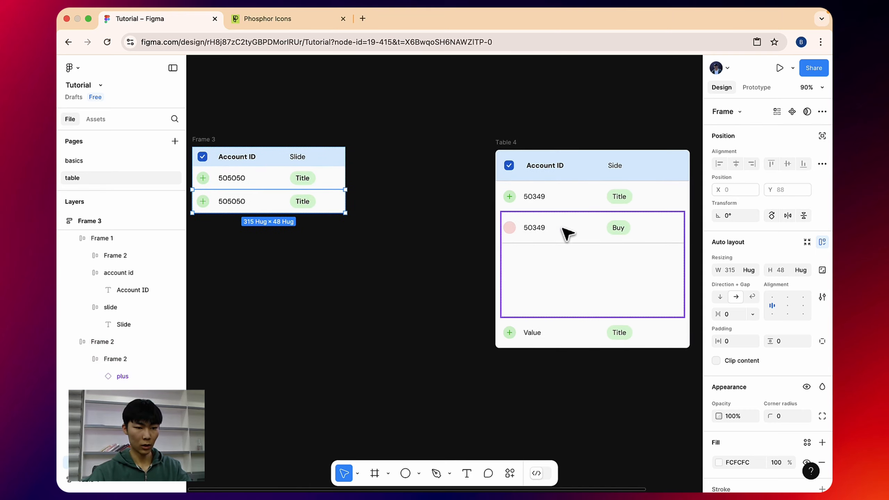
click(507, 230)
key(Escape)
click(512, 233)
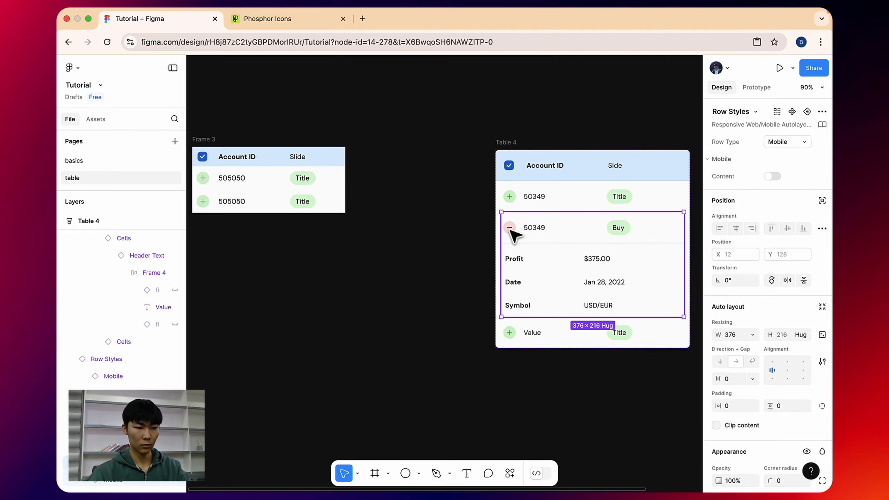
click(470, 201)
scroll(524, 207, right, 5)
click(585, 201)
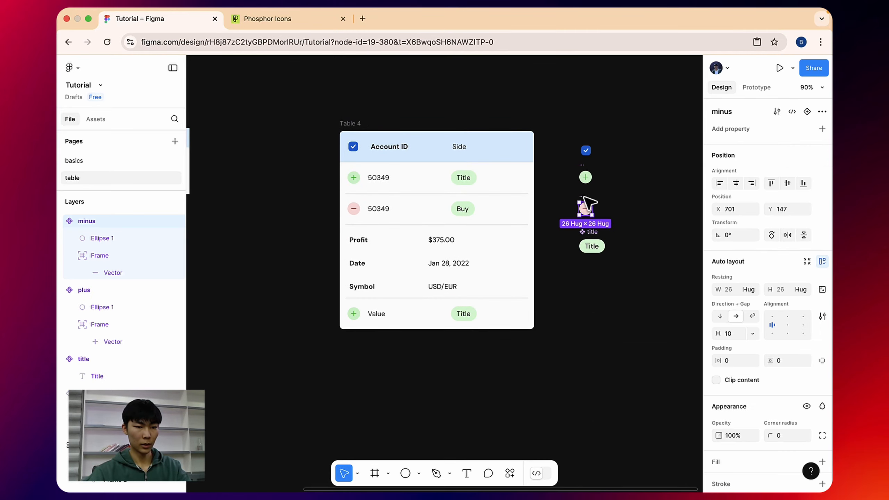
right_click(586, 201)
click(600, 128)
Replace the plus icon in the second data row with the copied minus component.
drag(294, 158, 579, 182)
click(332, 207)
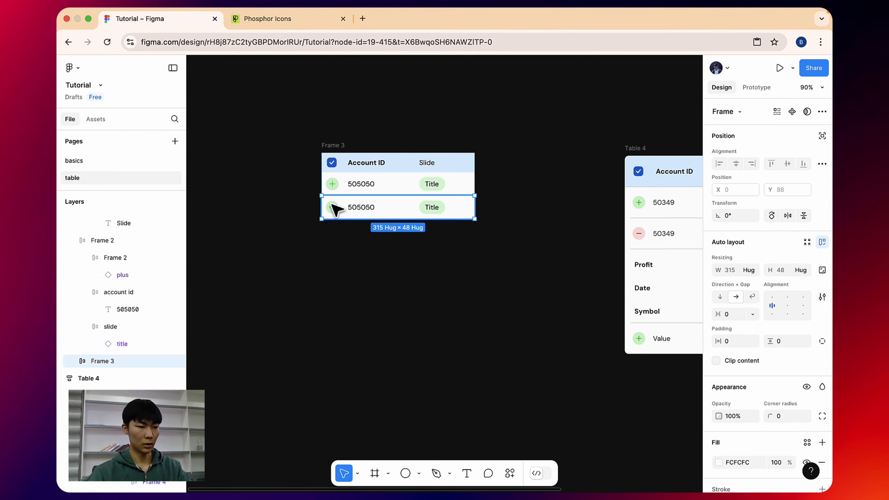
scroll(333, 208, up, 3)
click(333, 208)
right_click(333, 209)
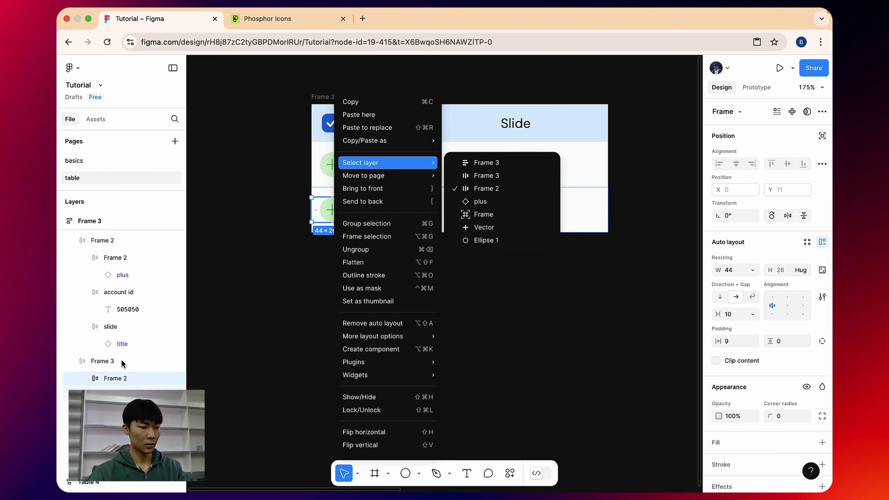
click(122, 394)
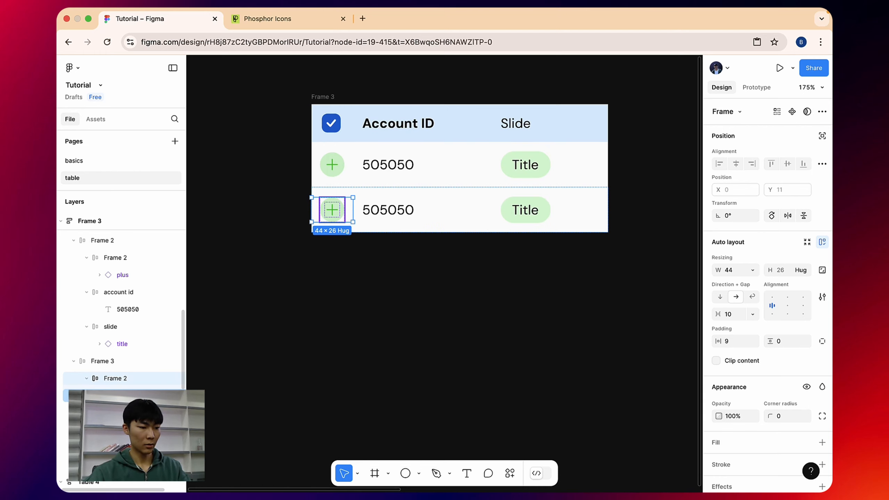
click(332, 210)
right_click(332, 210)
click(381, 139)
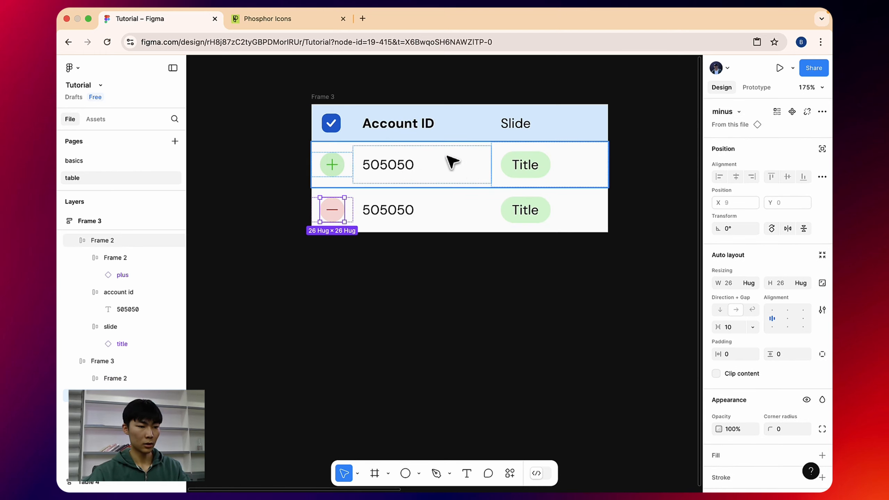
Change the green tag's text in the minus row to Buy.
scroll(451, 161, down, 5)
scroll(512, 199, right, 5)
scroll(373, 208, left, 5)
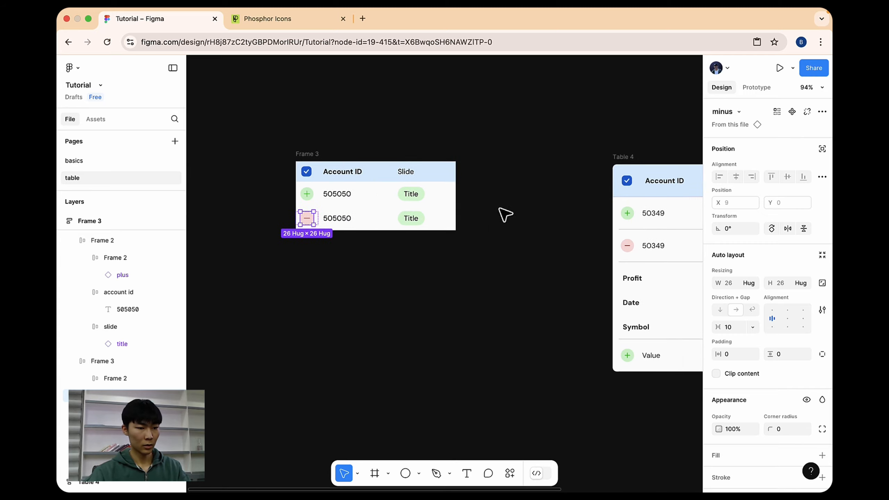
scroll(423, 230, up, 5)
double_click(392, 205)
double_click(391, 205)
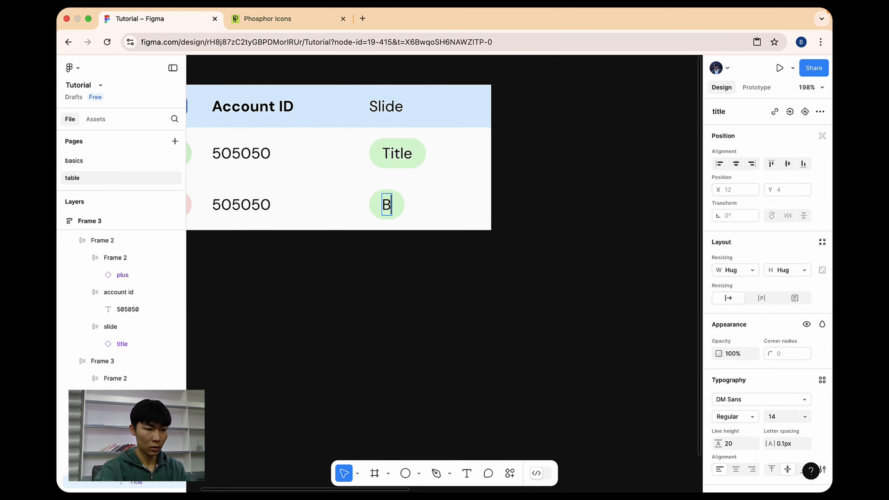
click(548, 144)
Duplicate the first data row, the one with the plus icon and Title tag.
scroll(545, 144, down, 5)
scroll(462, 131, right, 10)
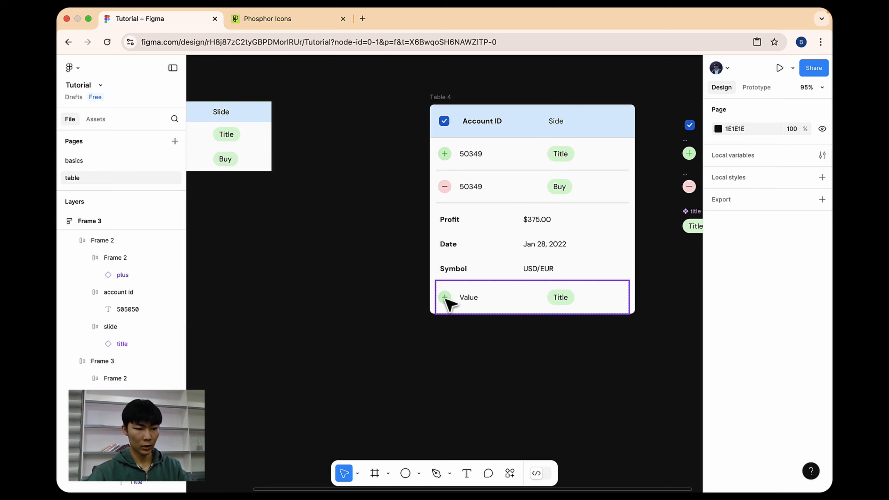
scroll(358, 206, left, 5)
click(321, 156)
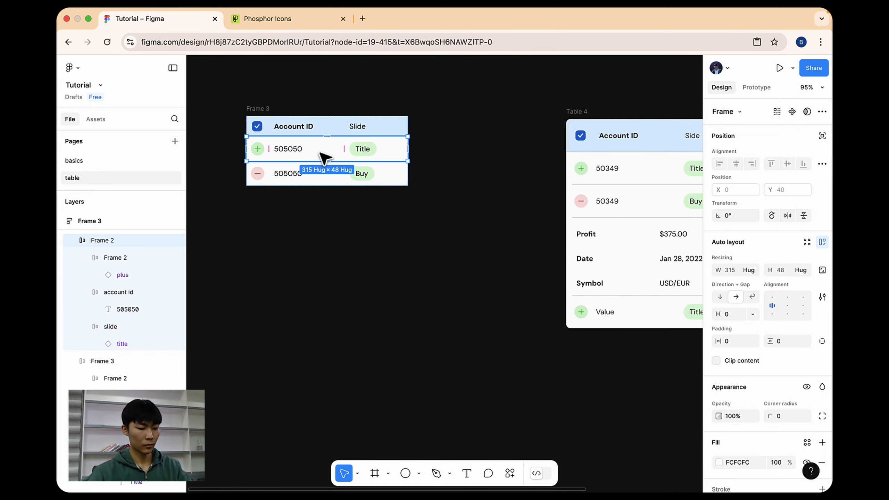
key(super+d)
Move the top data row below the Buy row so it is the table's last row.
click(322, 153)
click(324, 170)
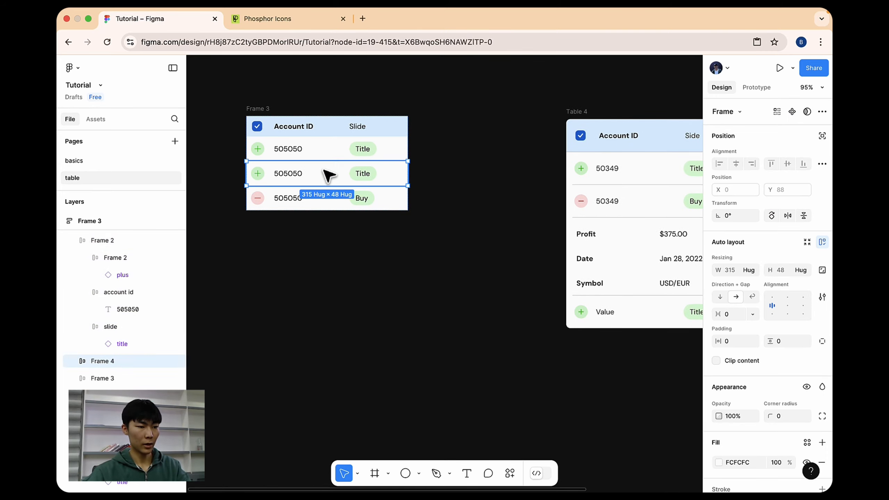
mouse_move(323, 168)
mouse_down()
mouse_move(323, 208)
mouse_move(323, 180)
mouse_up()
key(super+z)
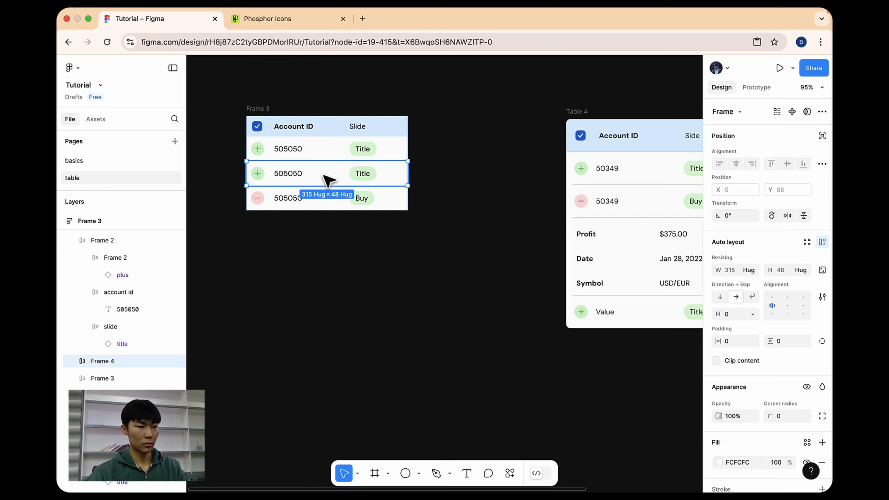
click(329, 150)
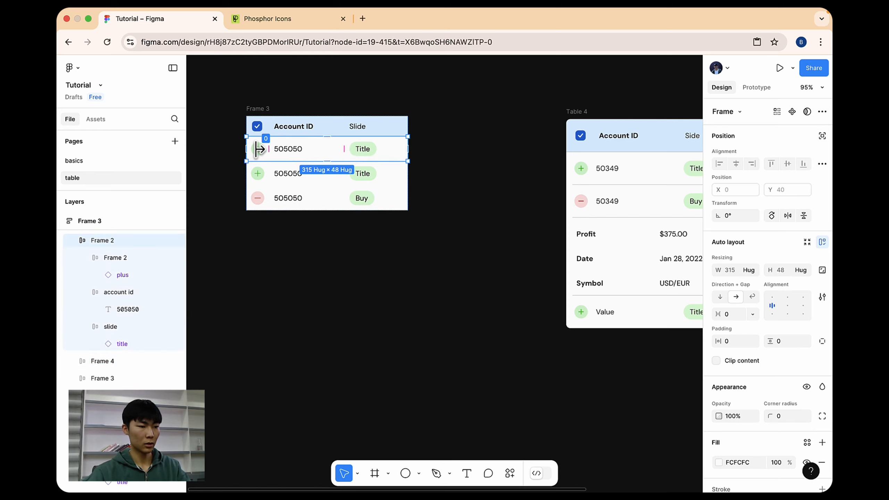
drag(307, 151, 312, 196)
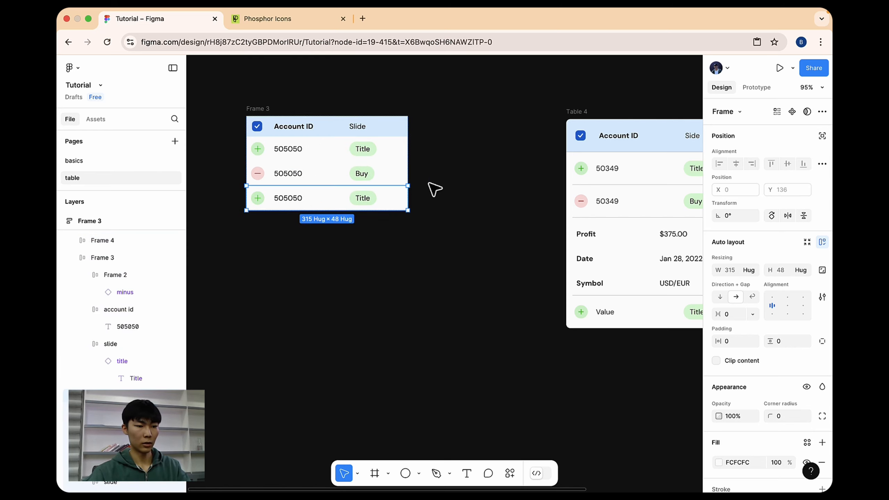
Examine the expanded Profit, Date and Symbol section of the reference table against the new table.
click(495, 172)
scroll(495, 172, right, 5)
scroll(423, 234, up, 5)
scroll(445, 247, right, 3)
scroll(445, 246, down, 2)
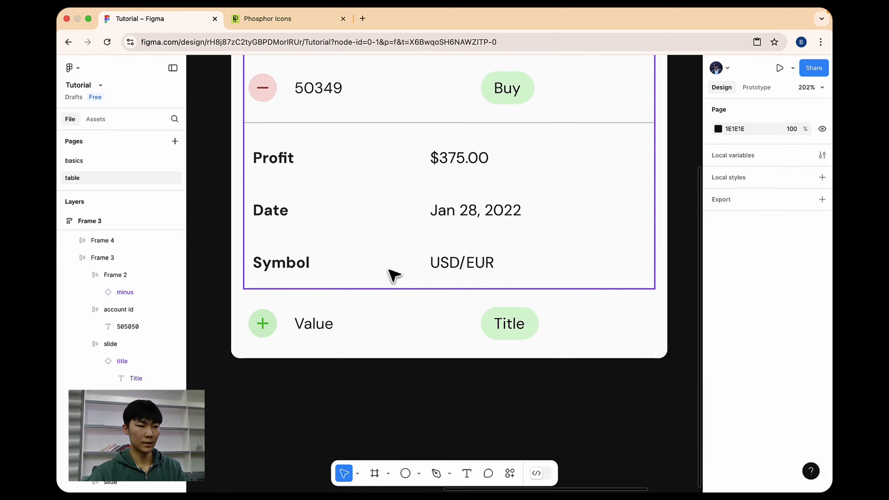
scroll(394, 275, left, 4)
scroll(290, 177, left, 6)
scroll(290, 176, up, 3)
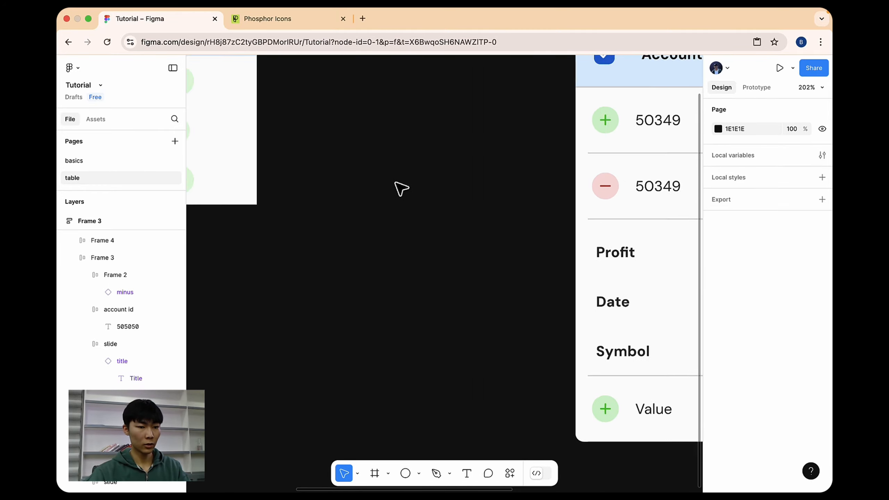
scroll(401, 189, down, 5)
drag(472, 237, 402, 228)
scroll(403, 229, left, 3)
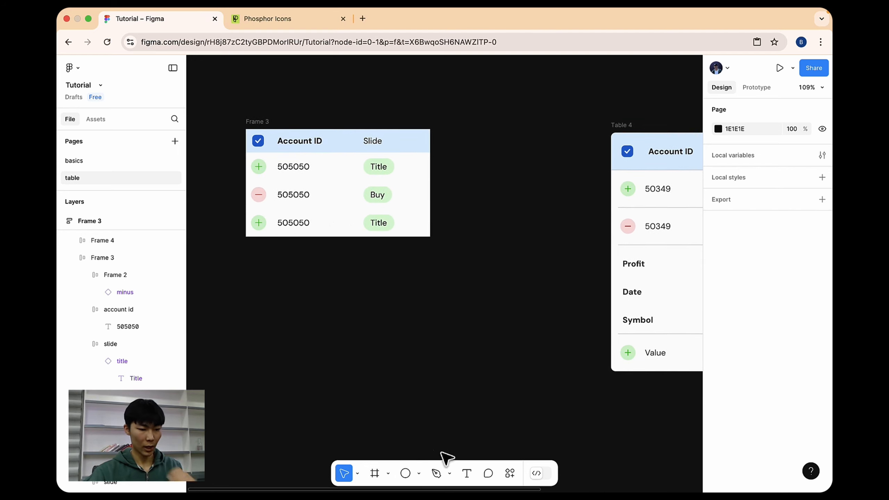
click(297, 340)
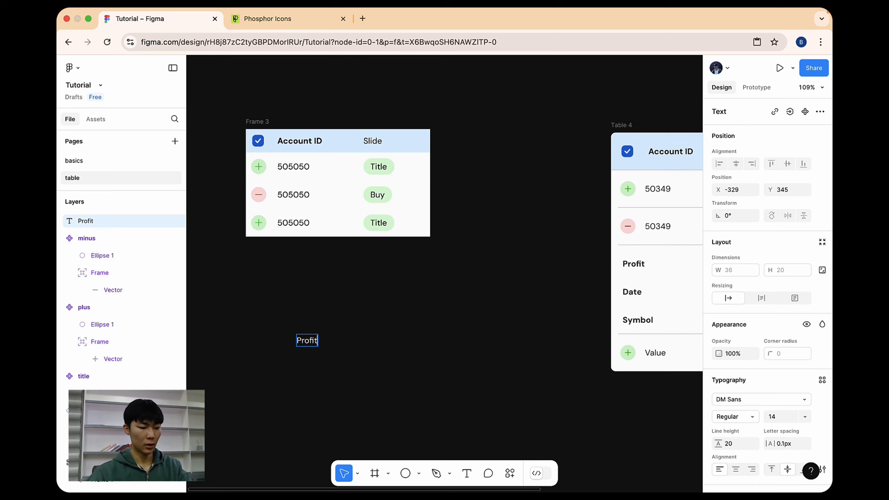
key(BackSpace)
key(Escape)
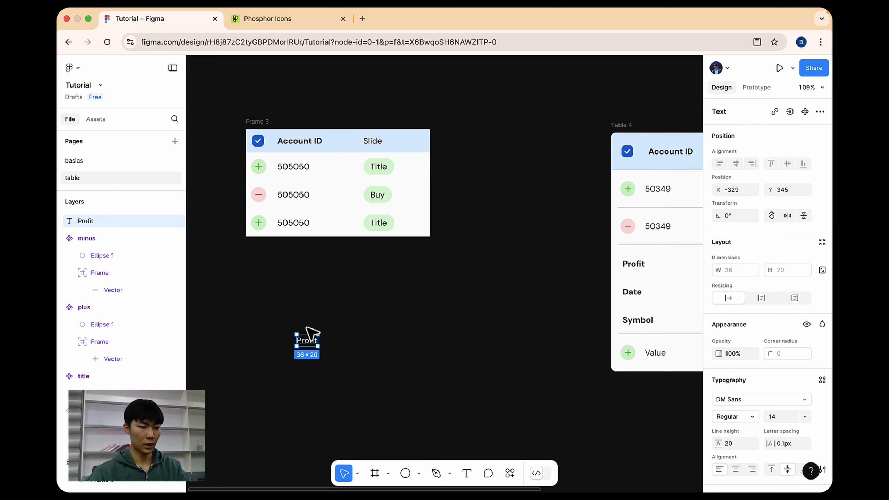
key(shift+a)
drag(499, 272, 352, 263)
drag(416, 342, 490, 335)
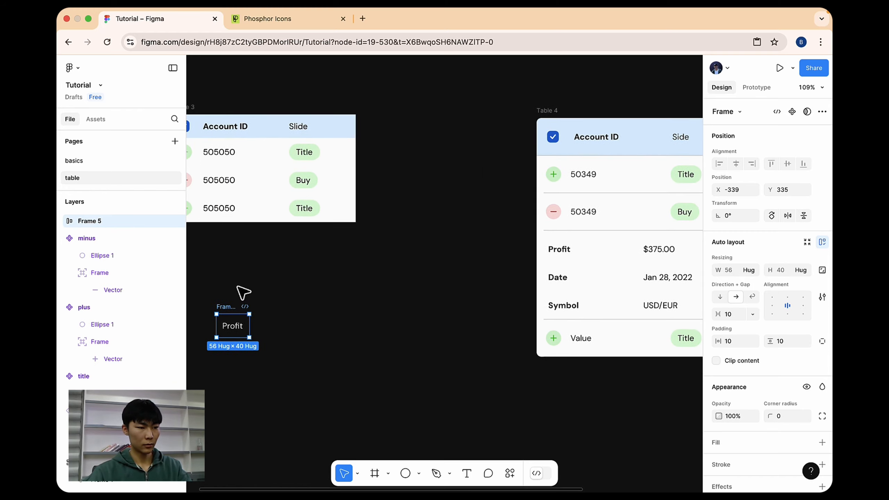
drag(243, 292, 278, 301)
key(Delete)
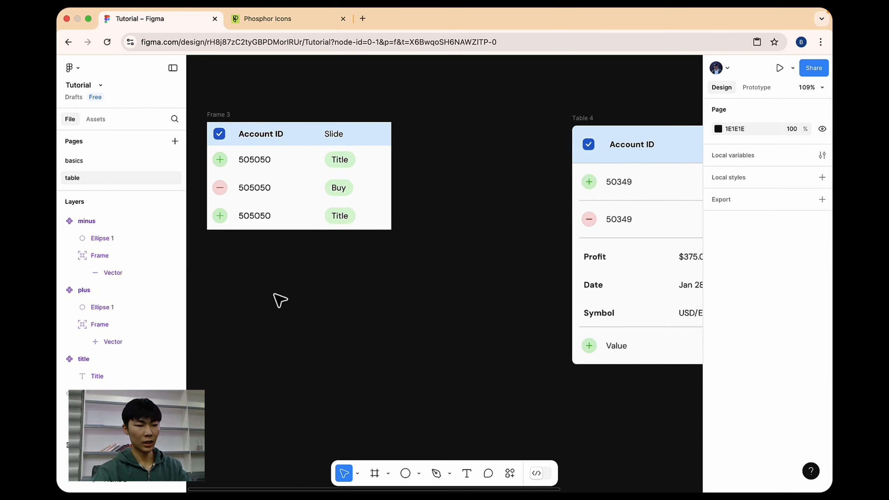
click(235, 131)
drag(238, 134, 249, 214)
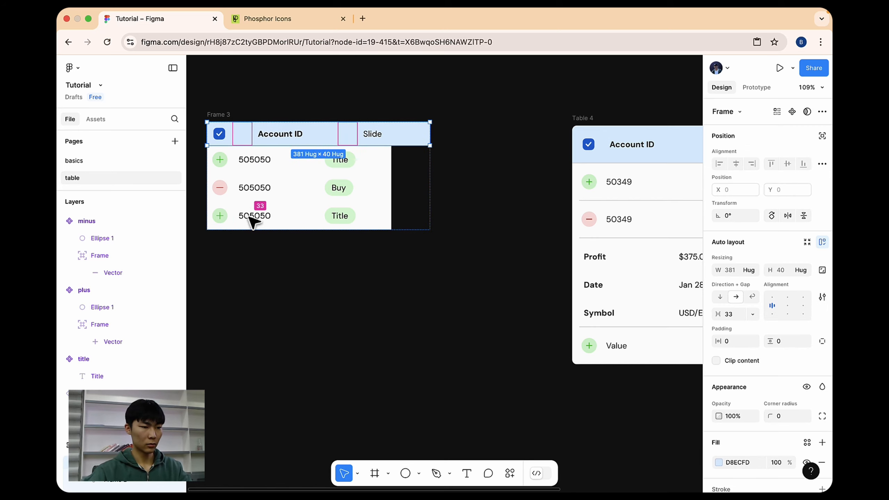
key(super+z)
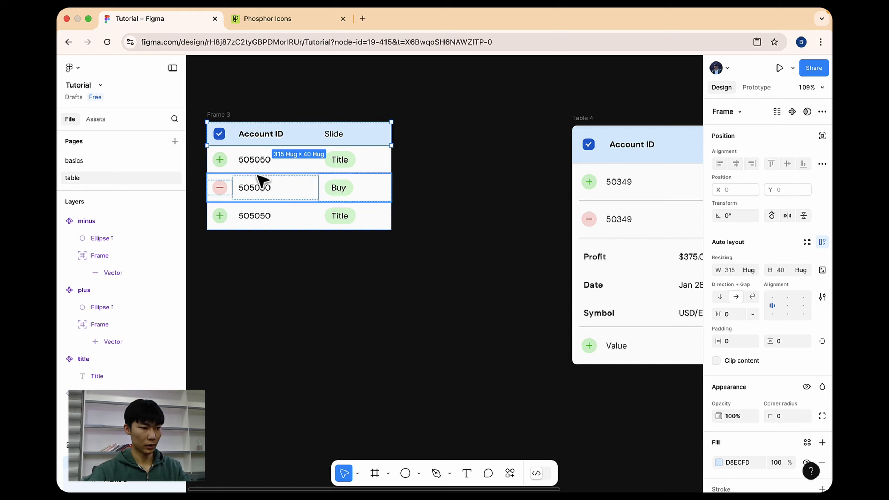
Place a copy of the header row below the table and delete the copy's checkbox frame.
drag(309, 140, 307, 298)
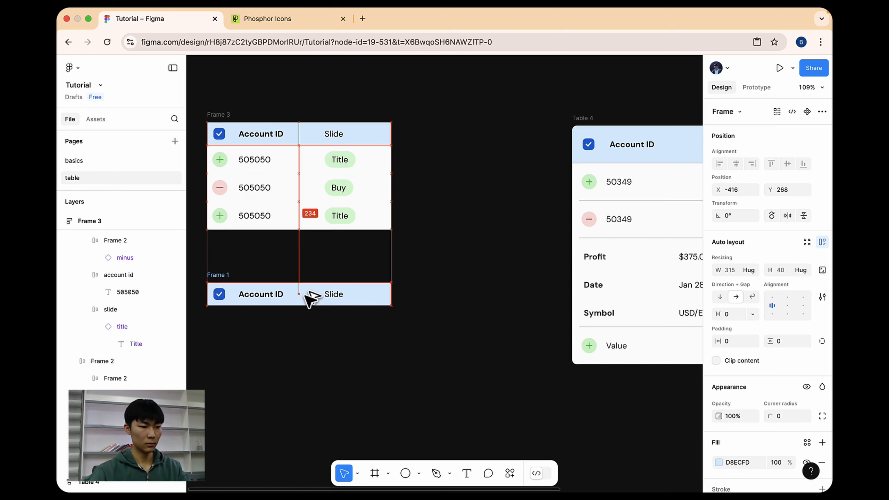
click(270, 264)
scroll(232, 261, left, 2)
click(247, 279)
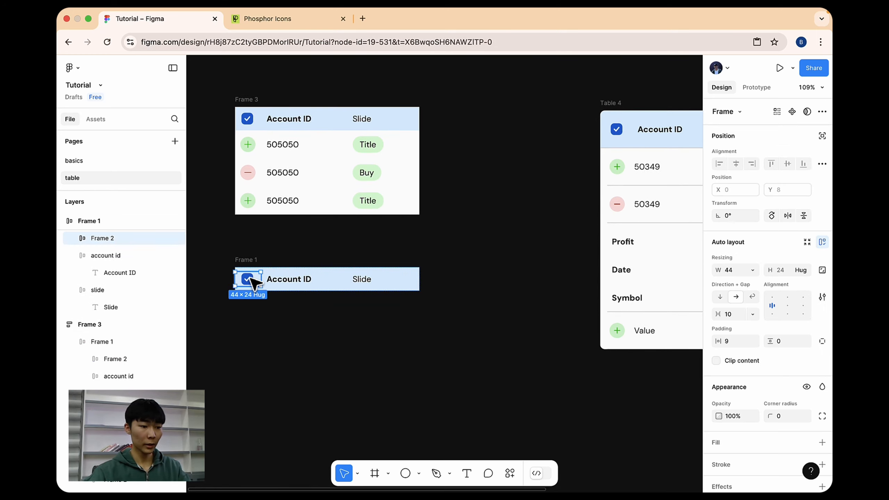
key(Delete)
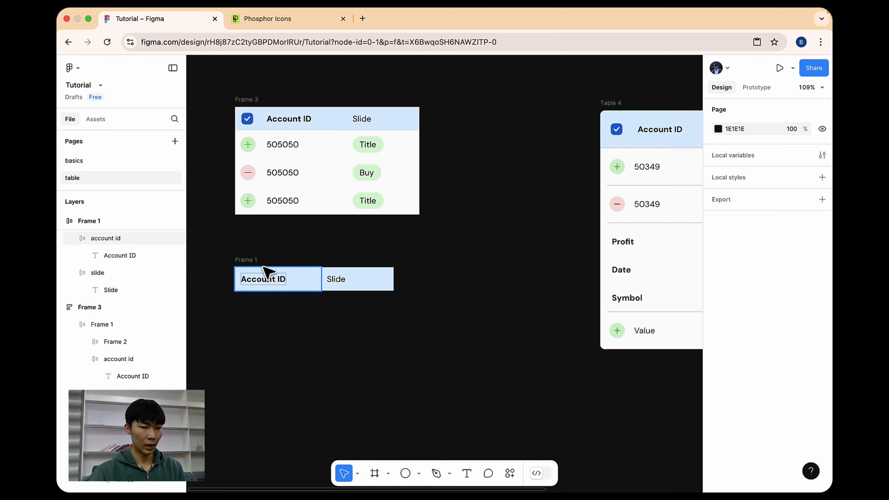
Move the header row copy into the table directly beneath the Buy row and set its width to fill the container.
ctrl+scroll(264, 267, up, 5)
drag(264, 267, 323, 319)
scroll(323, 319, up, 3)
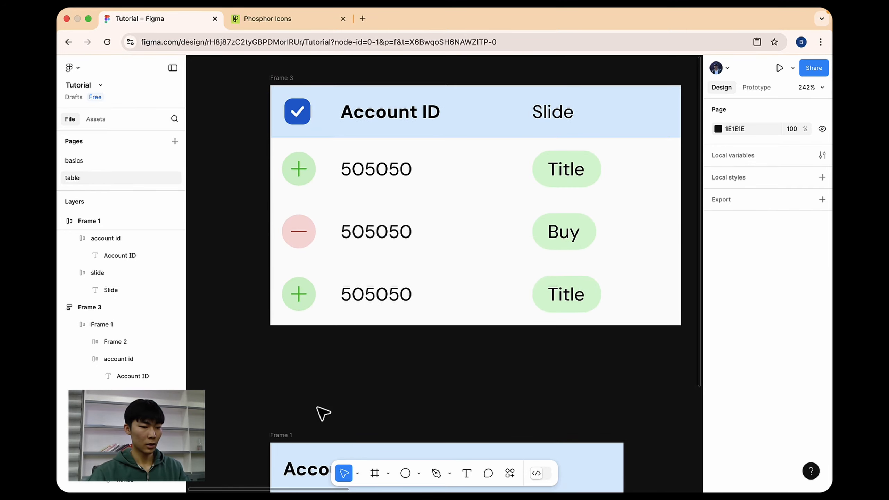
scroll(350, 350, down, 5)
ctrl+scroll(397, 294, down, 3)
click(239, 298)
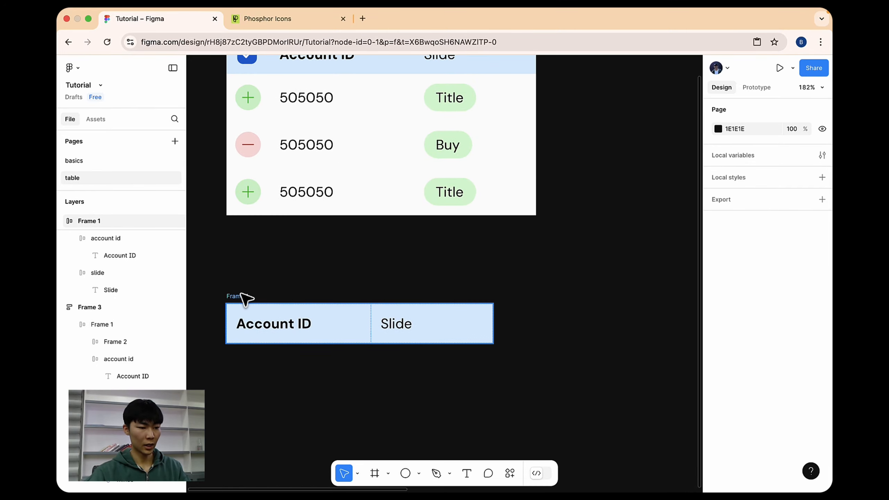
ctrl+scroll(331, 280, down, 3)
scroll(308, 272, right, 5)
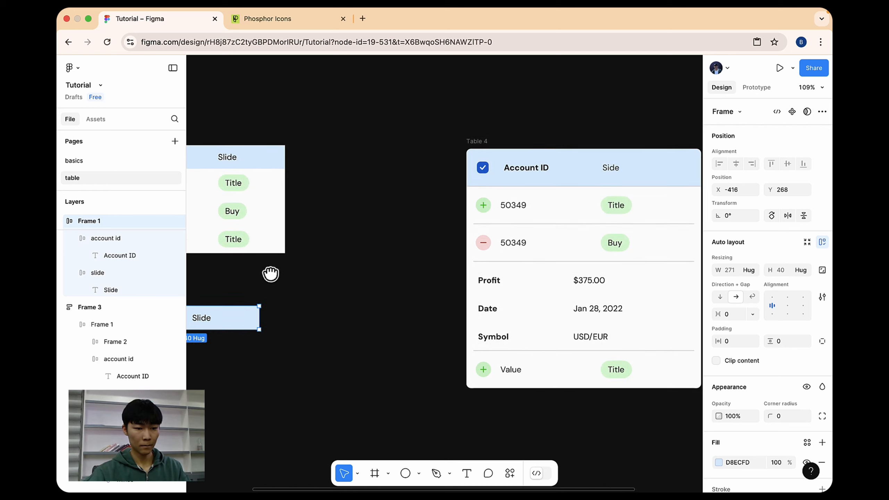
scroll(345, 262, left, 4)
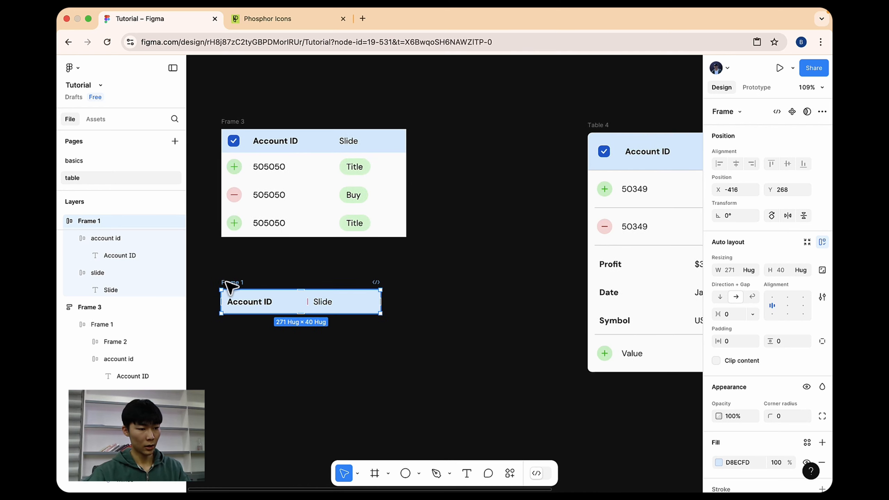
drag(232, 288, 234, 202)
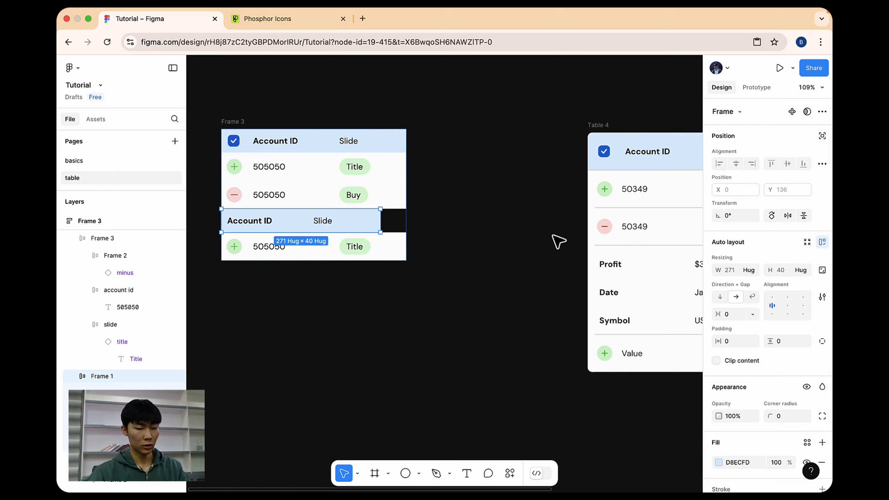
click(752, 269)
click(762, 281)
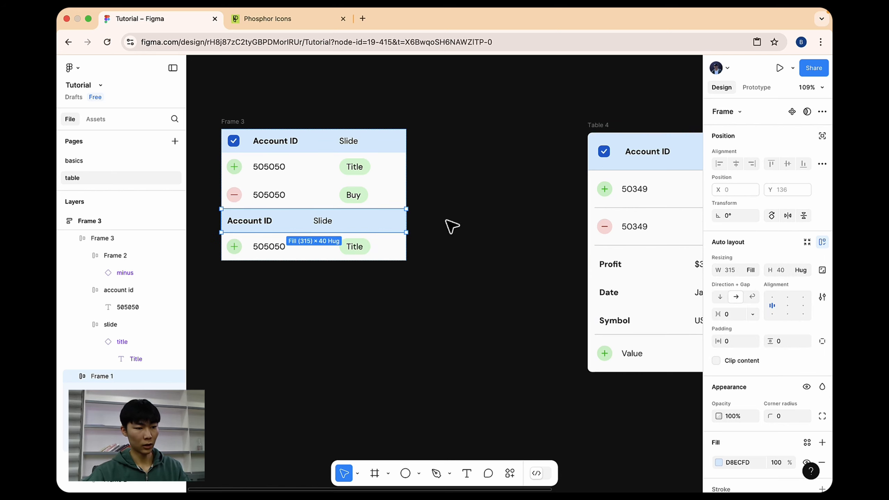
Try right-aligning the content of the Slide cell in the inserted row.
click(328, 227)
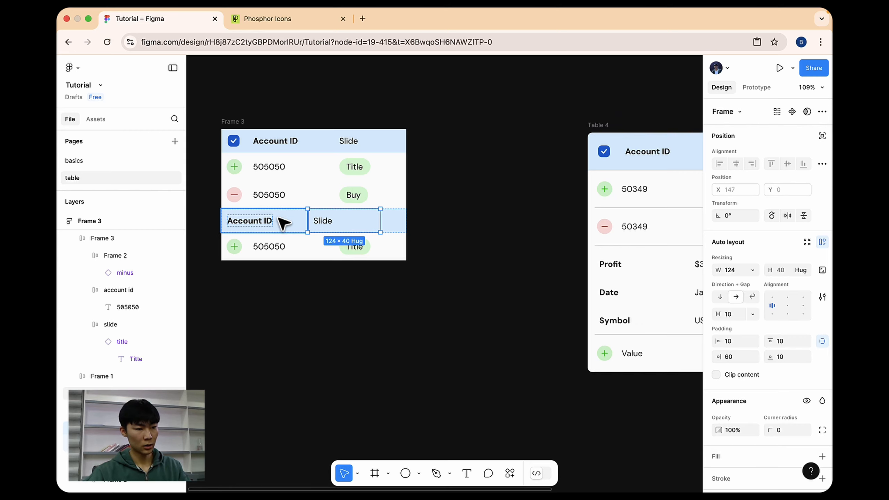
click(804, 306)
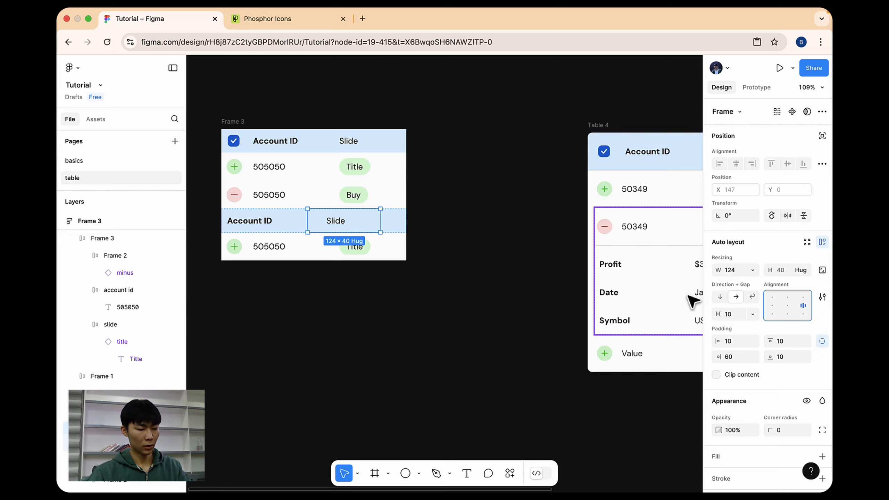
click(508, 242)
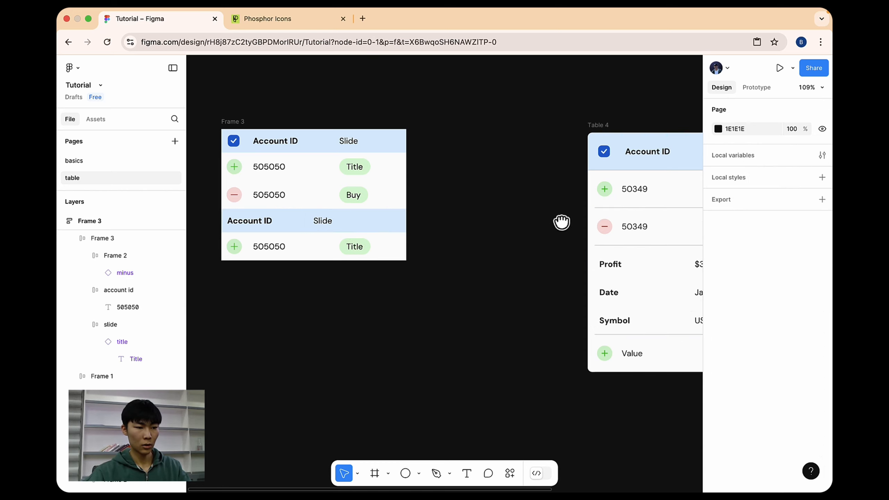
Recolour the inserted row with the FCFCFC background sampled from the reference table's Profit row.
drag(561, 222, 542, 216)
click(384, 214)
key(i)
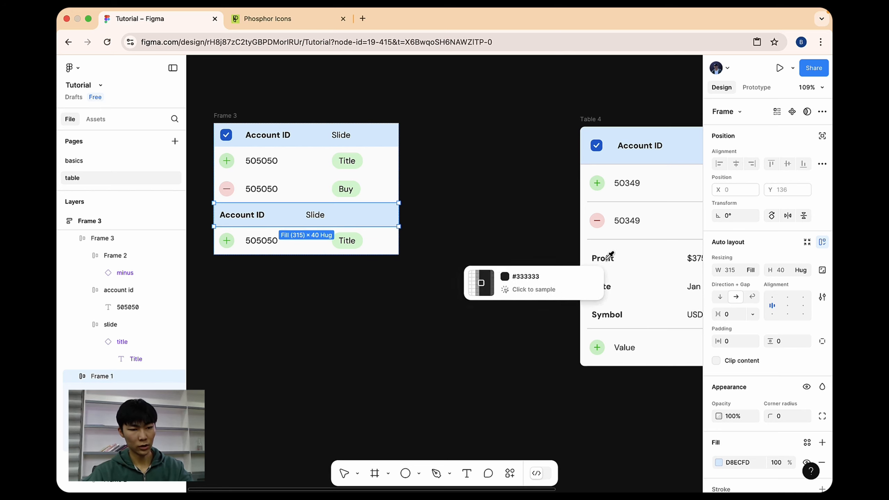
click(640, 259)
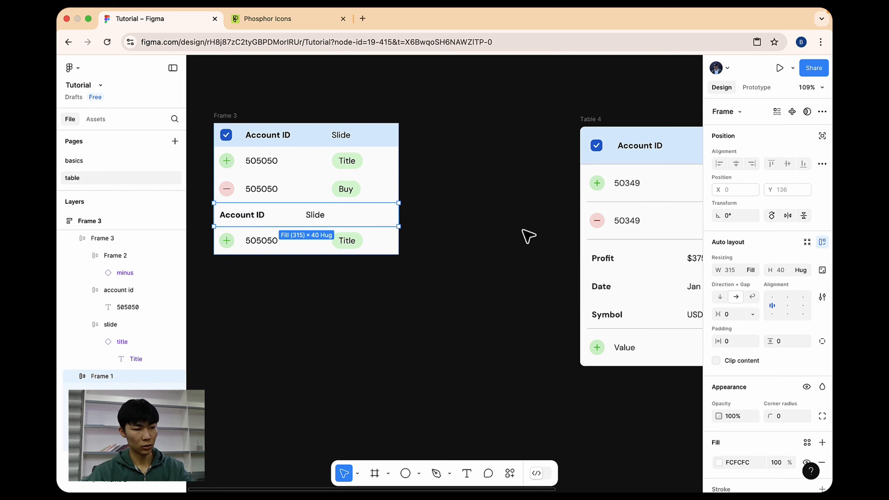
Change the Account ID label in the inserted row to Profit.
double_click(253, 218)
double_click(254, 218)
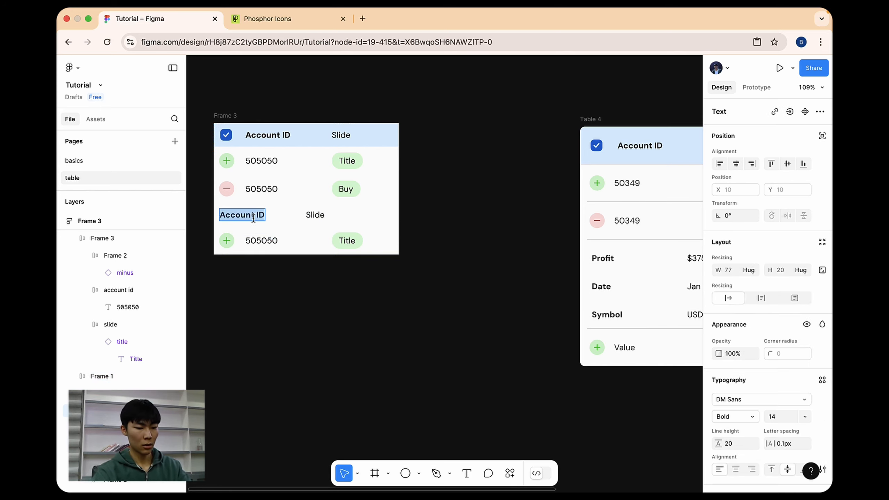
text(Prof)
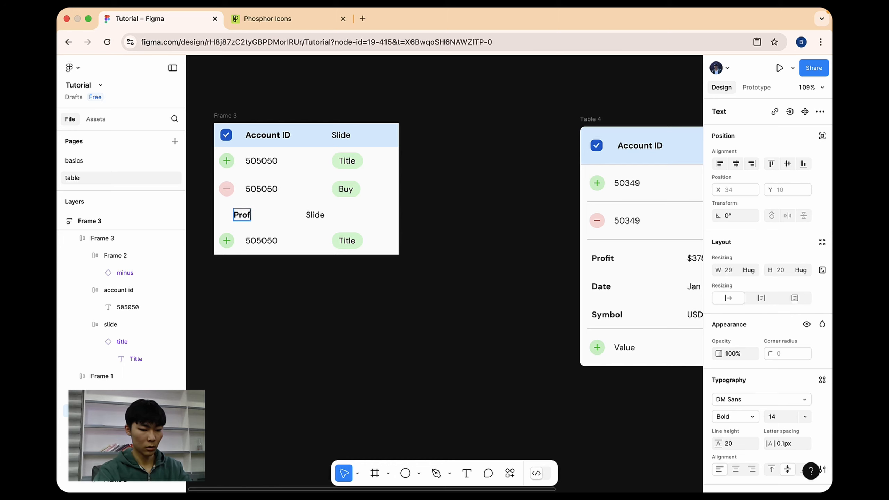
text(it)
key(Escape)
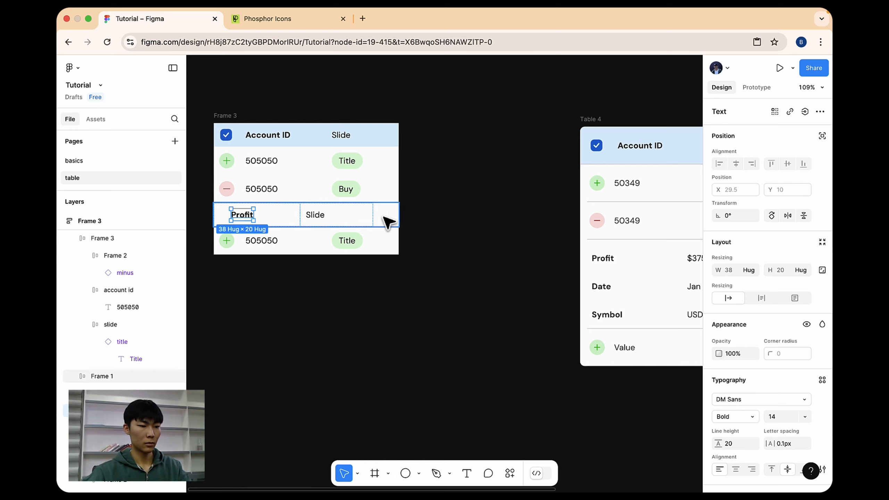
Duplicate the Profit row twice within the table.
key(Escape)
key(super+d)
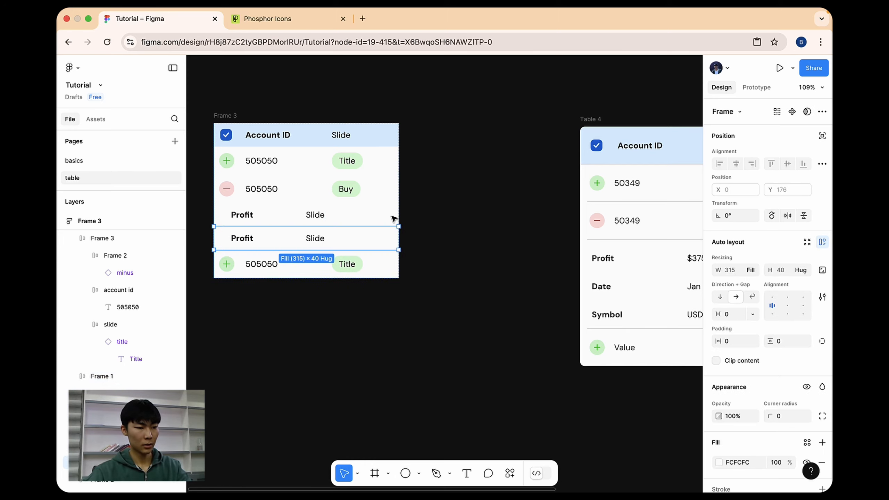
key(super+d)
Change the second Profit row's label to Date and its Slide text to Jan 28, 2025.
double_click(245, 239)
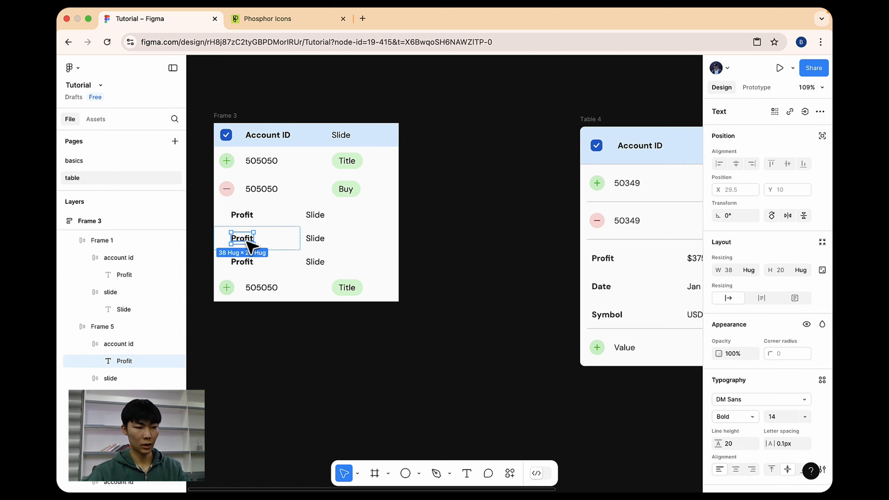
double_click(245, 240)
text(Date)
double_click(317, 239)
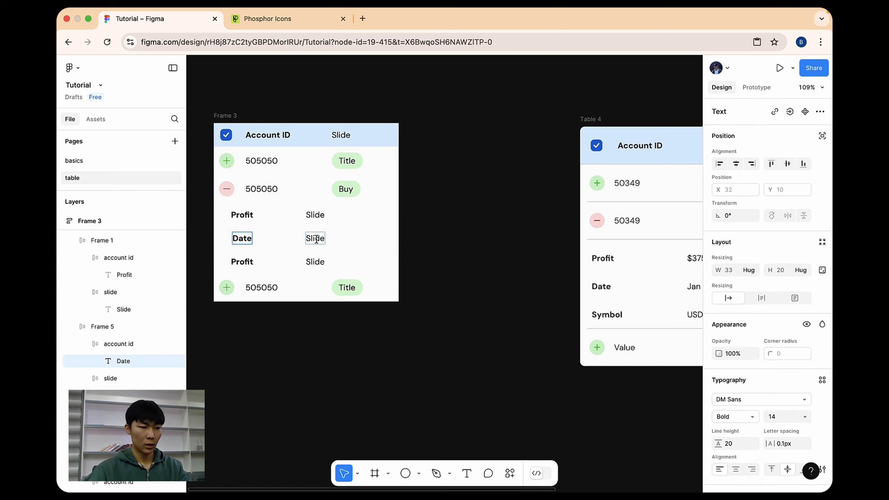
text(jan)
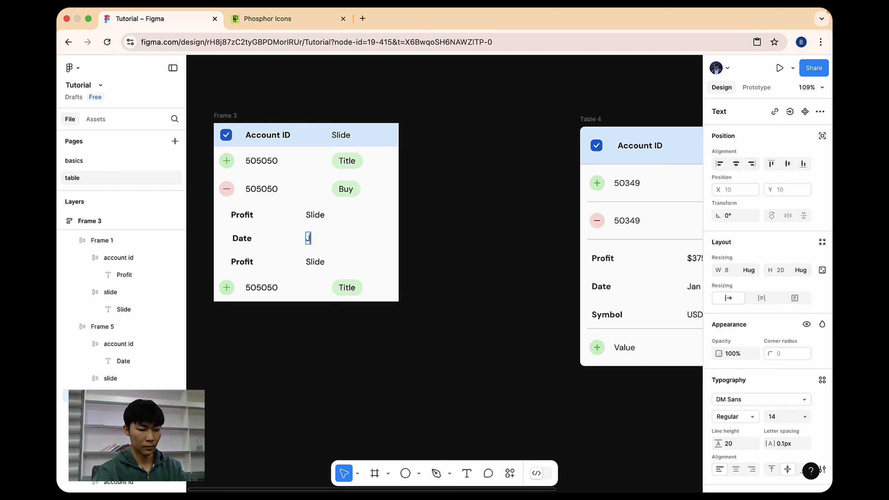
text(n)
scroll(377, 222, right, 5)
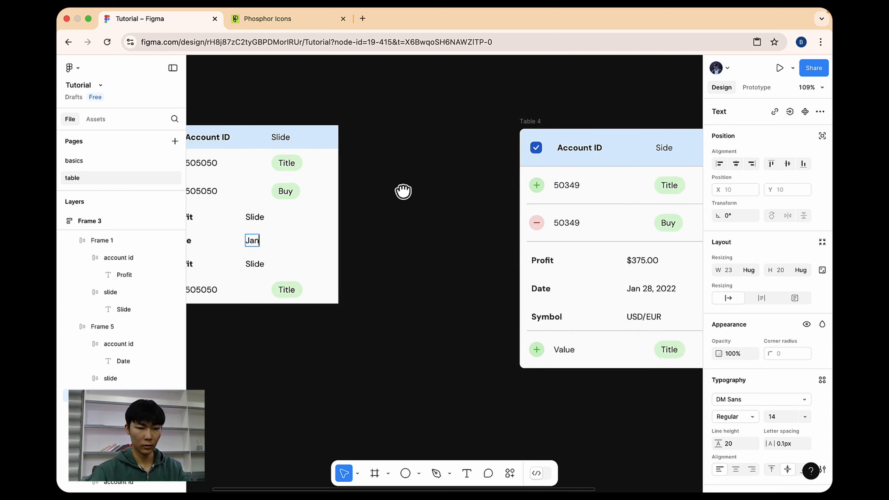
scroll(372, 197, left, 3)
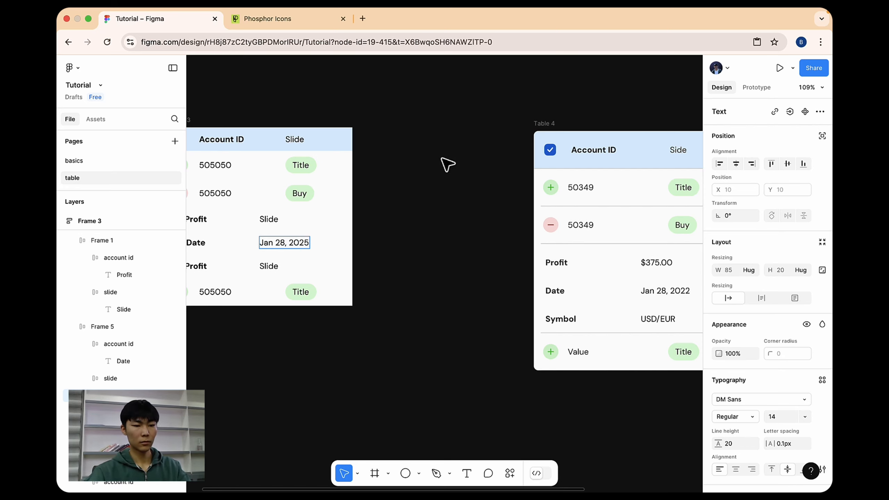
Change the third Profit row's label to Symbol.
scroll(406, 172, left, 3)
click(265, 267)
double_click(262, 262)
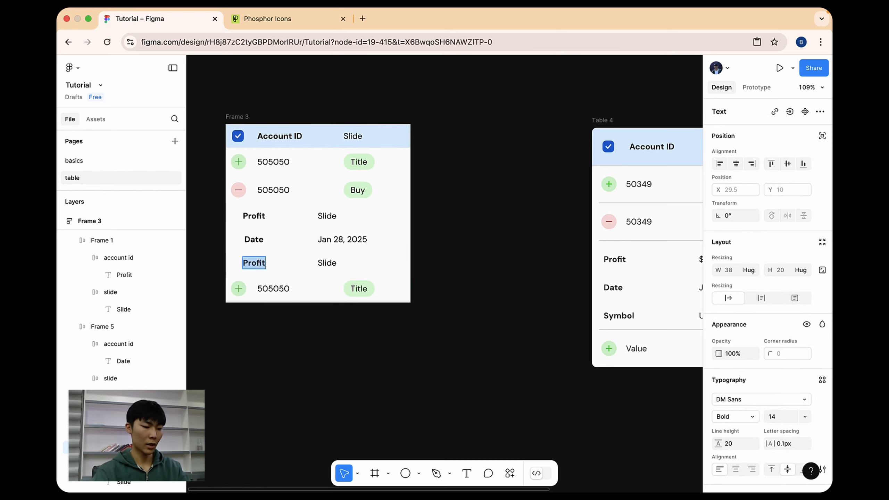
text(Sym)
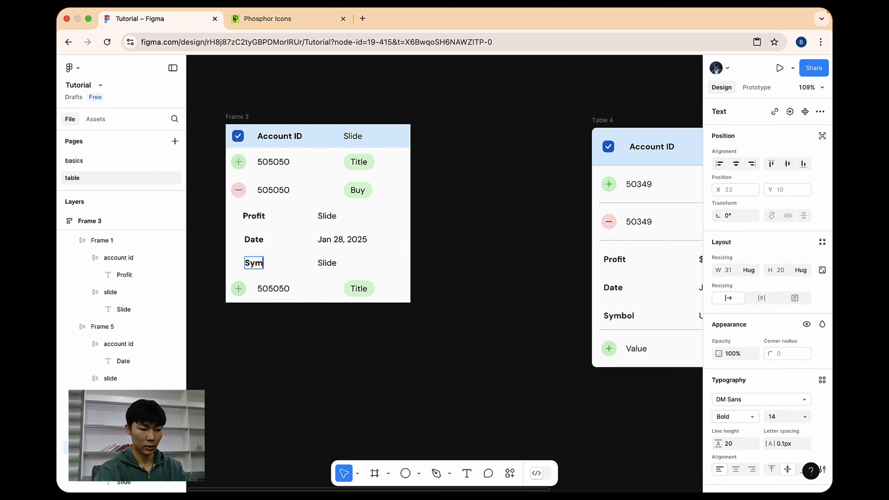
text(b)
key(BackSpace)
text(ol)
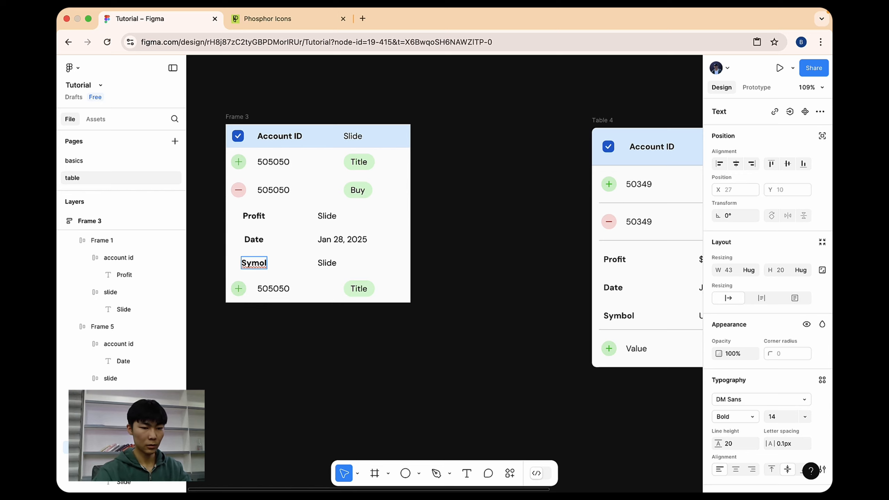
text(b)
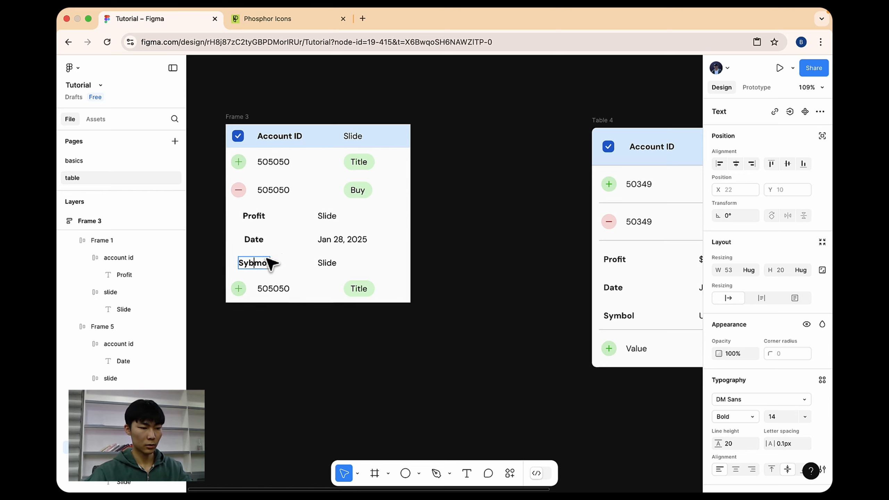
key(BackSpace)
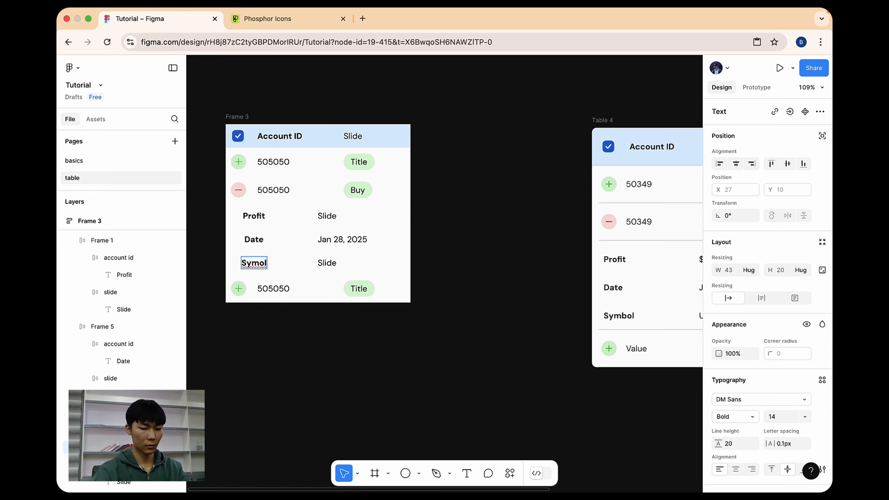
key(Right)
text(b)
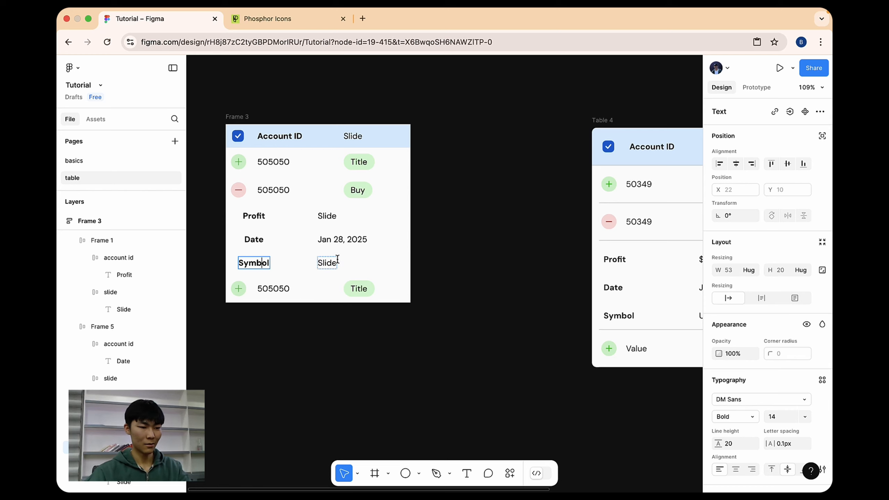
Replace the Slide text in the Symbol row with USD/EUR.
click(327, 262)
scroll(396, 221, right, 5)
scroll(438, 219, left, 3)
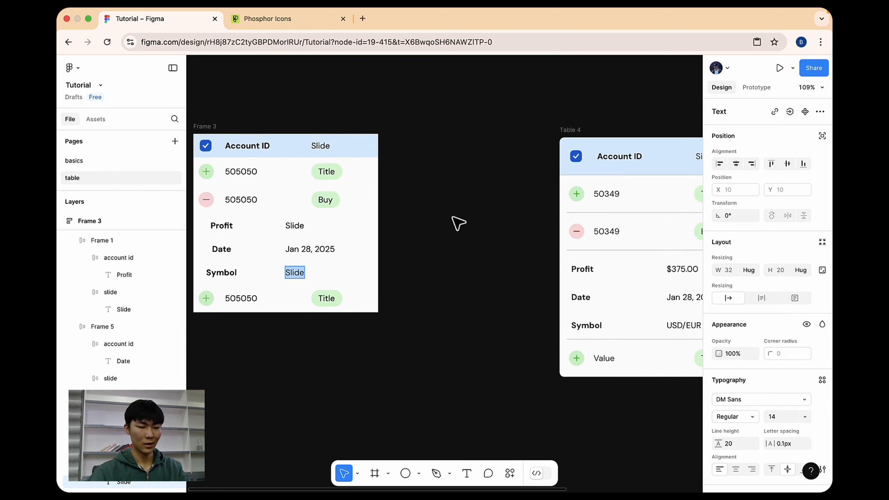
text(ASD)
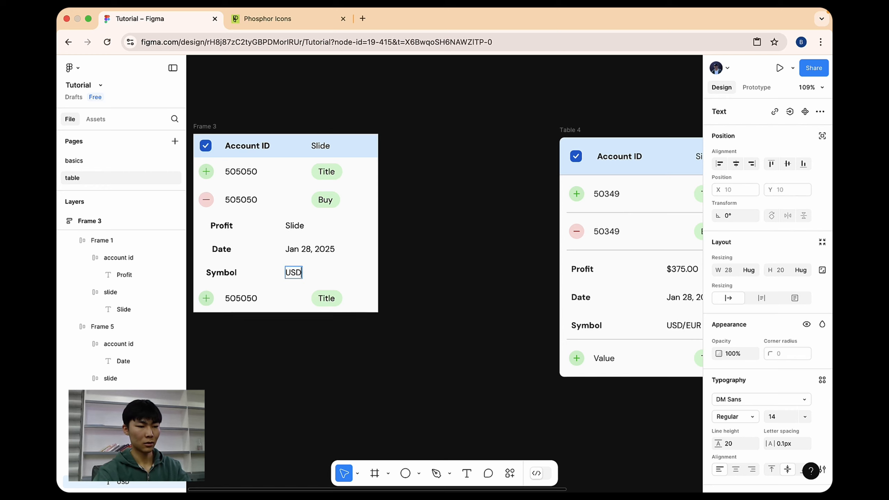
scroll(388, 174, right, 3)
scroll(389, 174, left, 3)
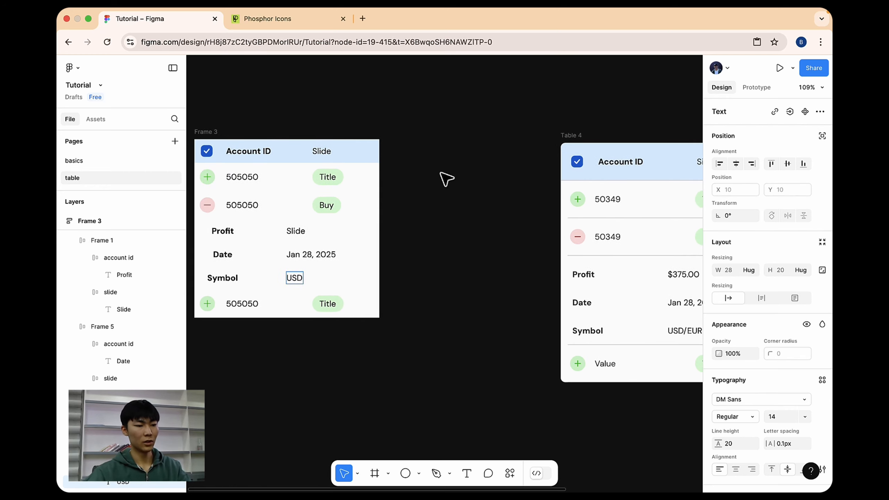
scroll(436, 182, left, 1)
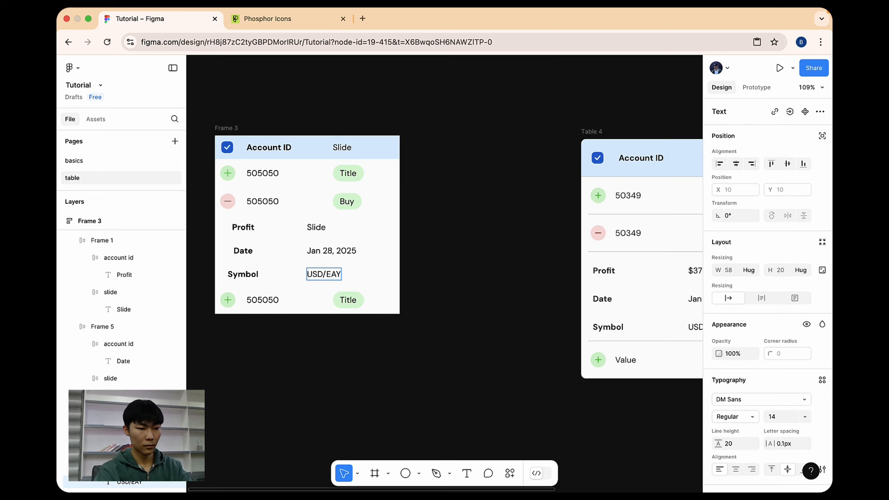
text(R)
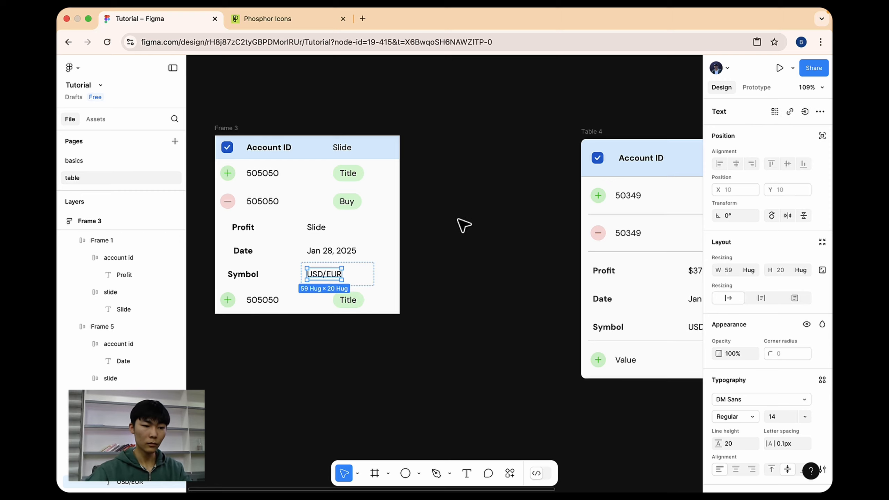
click(460, 224)
Replace the account number in the table's last row with Value.
drag(464, 205, 462, 224)
double_click(343, 312)
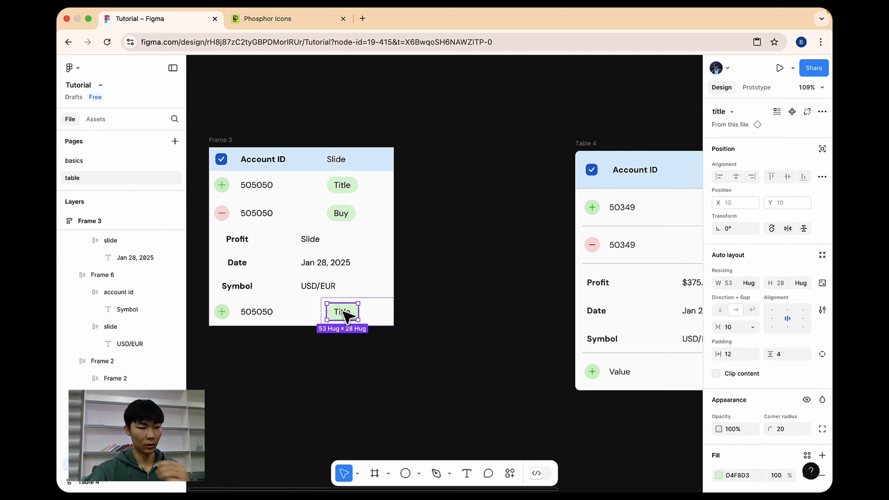
scroll(377, 278, right, 5)
scroll(482, 288, left, 5)
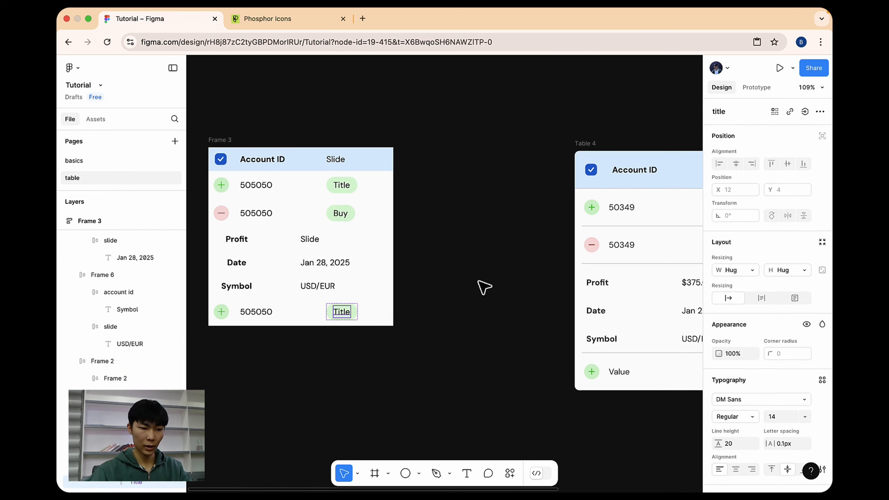
click(268, 315)
double_click(268, 316)
text(Value)
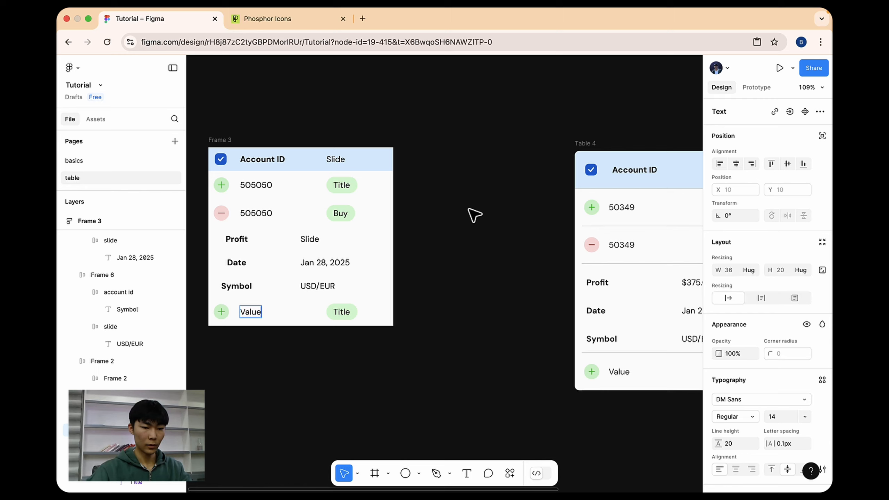
key(Escape)
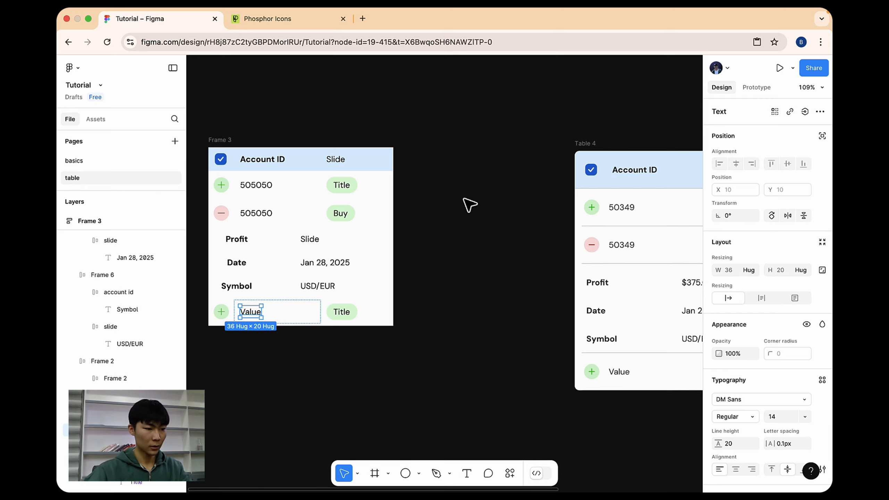
Left-align the label inside the Profit row's first cell.
click(468, 203)
drag(466, 201, 453, 197)
scroll(452, 197, left, 3)
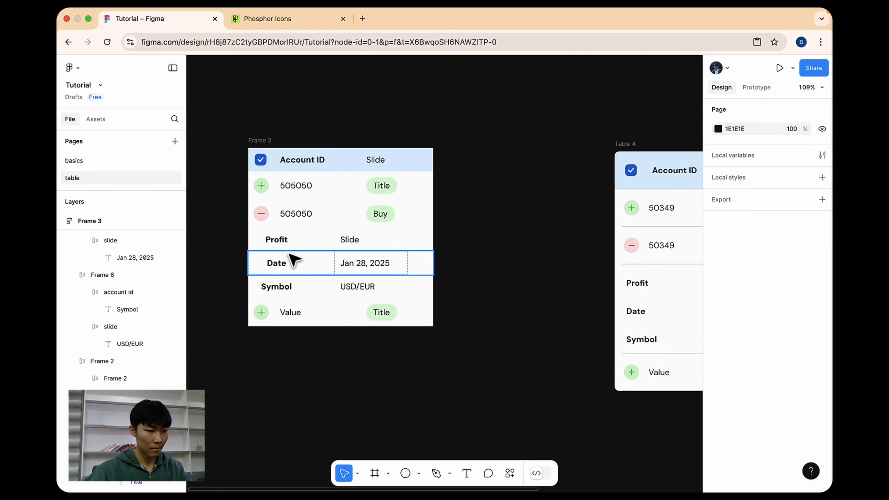
scroll(278, 260, up, 5)
scroll(297, 266, left, 2)
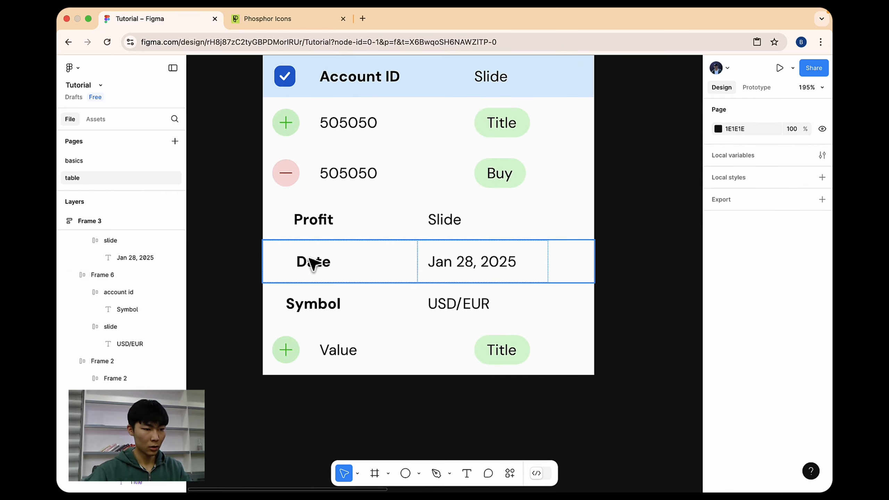
click(307, 231)
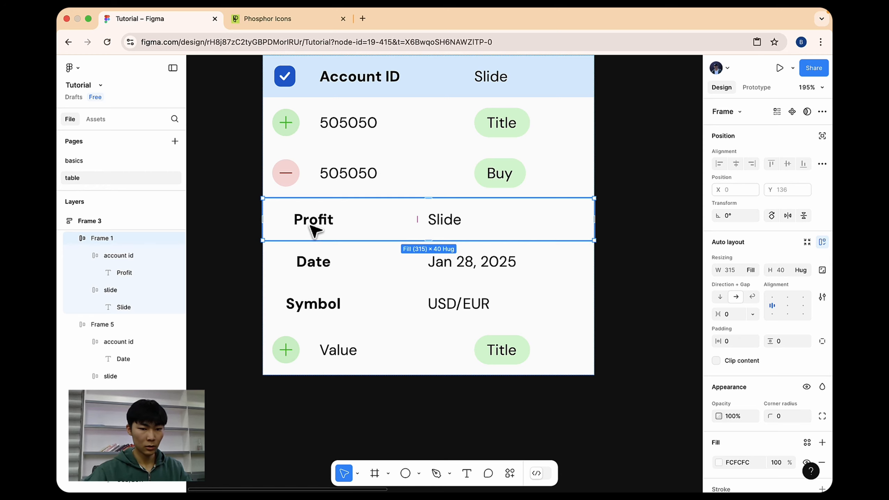
double_click(311, 226)
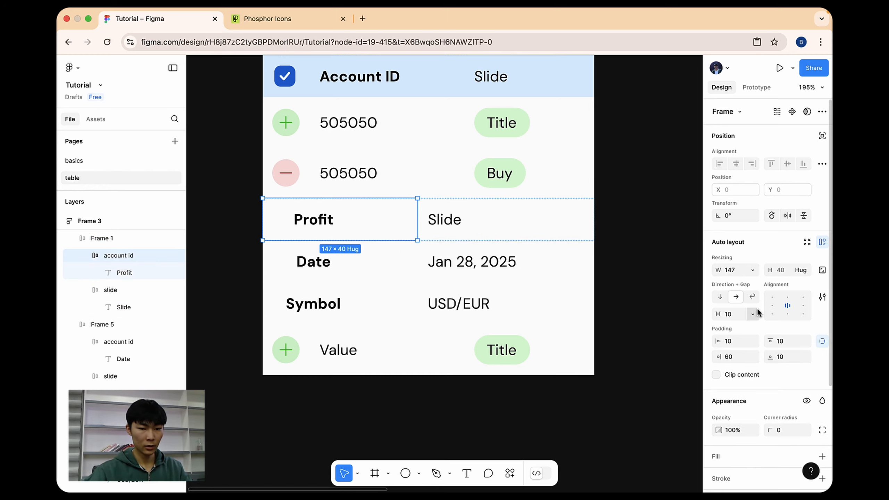
key(alt+a)
Left-align the labels inside the first cells of the Date and Symbol rows.
click(334, 264)
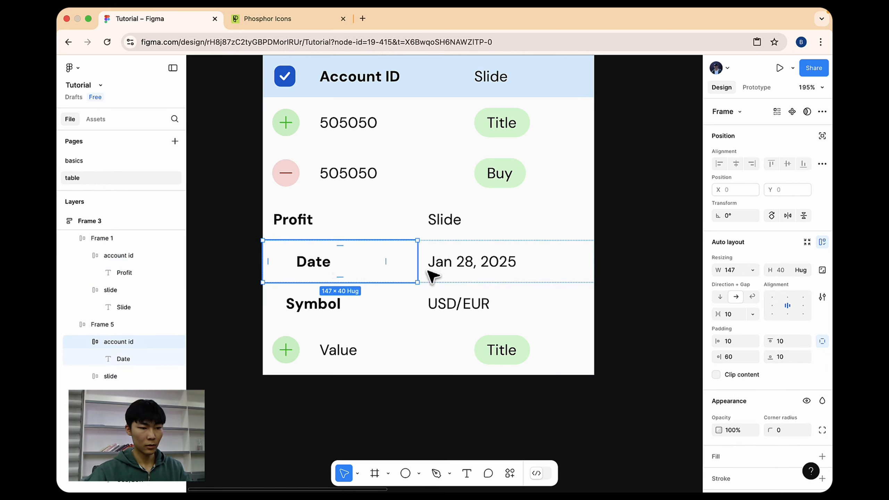
key(alt+a)
click(362, 305)
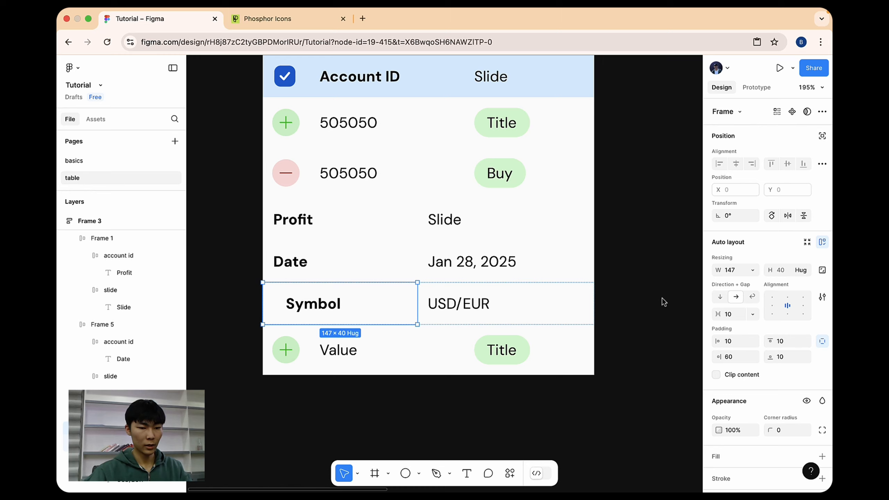
click(771, 305)
click(627, 242)
Try giving the table's blue header row a left padding of 20 and undo it.
scroll(541, 247, right, 5)
scroll(541, 246, down, 5)
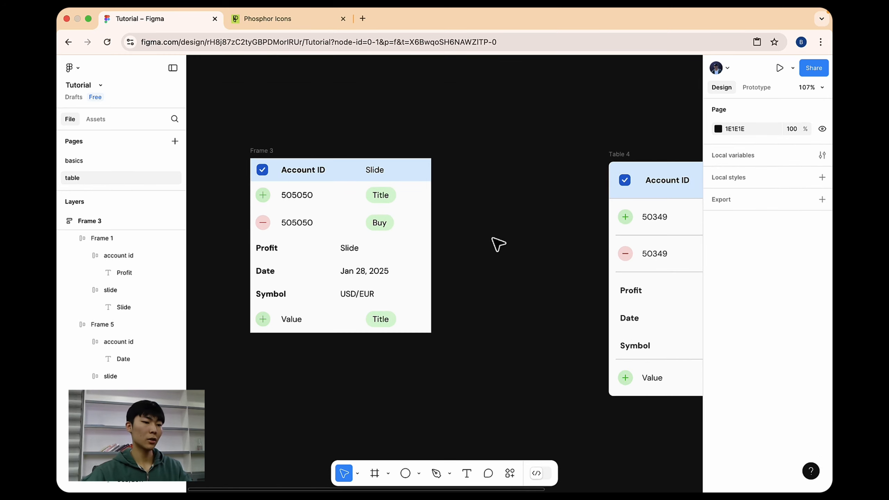
click(263, 152)
click(424, 173)
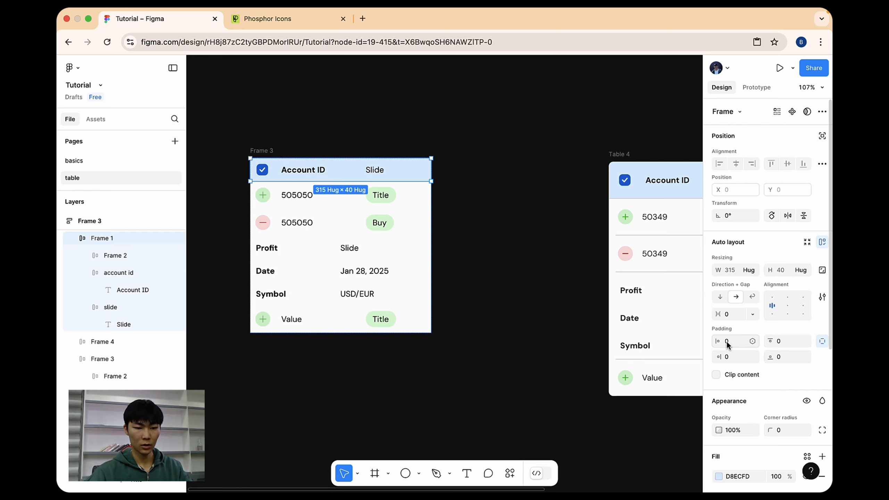
click(727, 344)
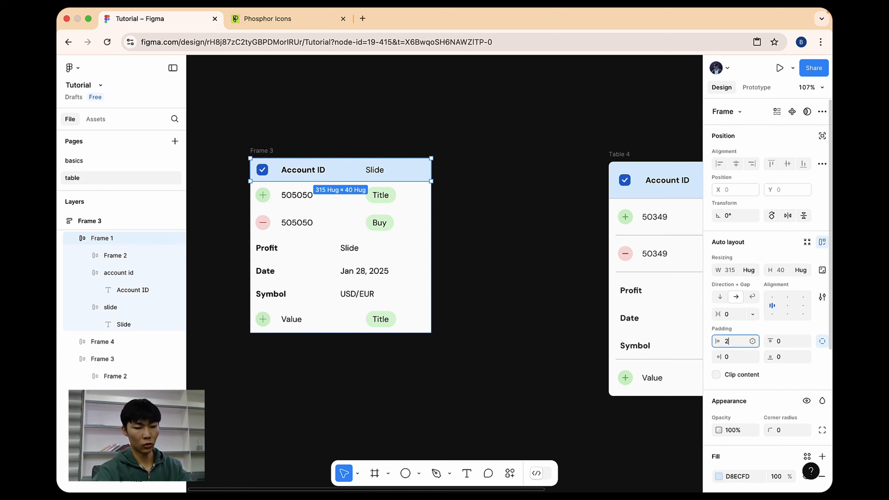
click(791, 342)
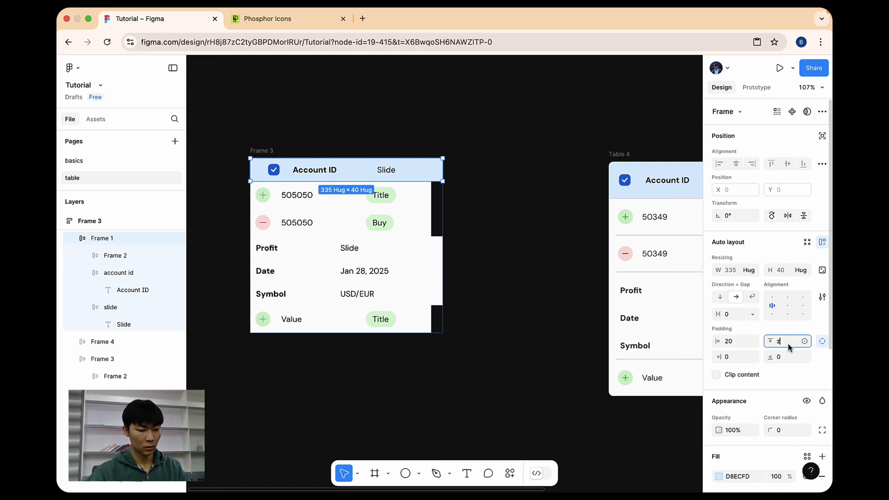
text(z)
click(563, 308)
key(ctrl+z)
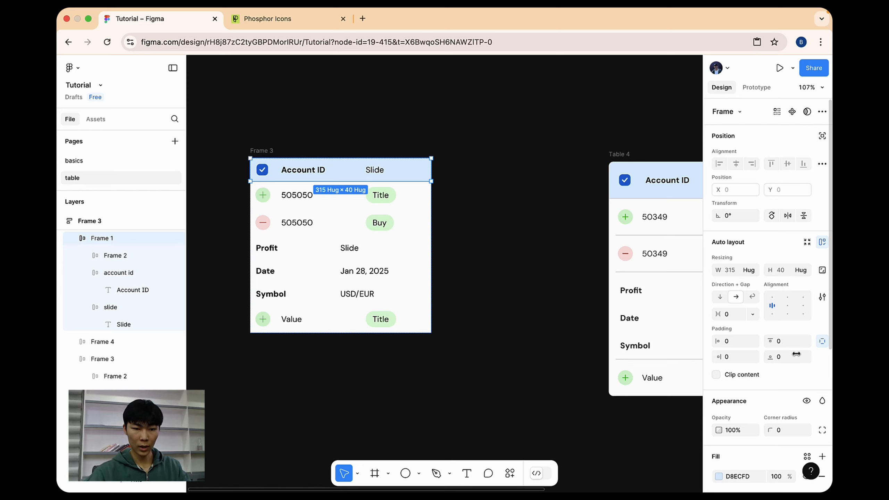
click(728, 342)
click(787, 340)
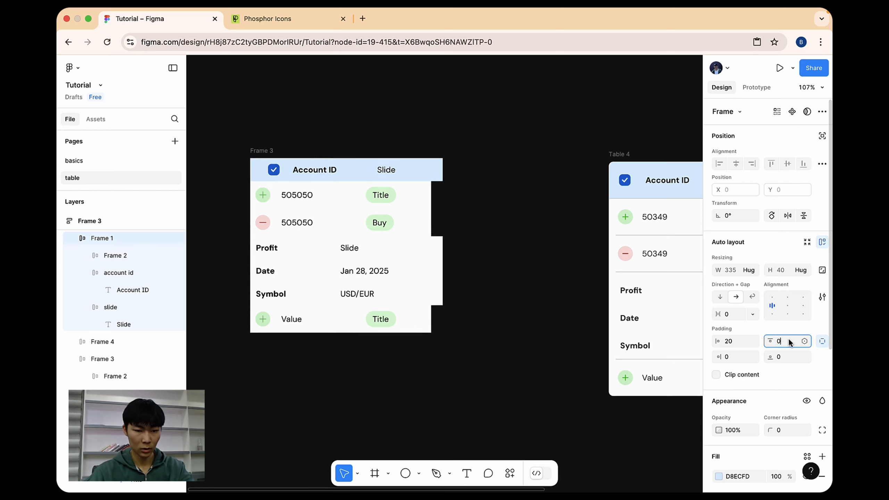
text(2)
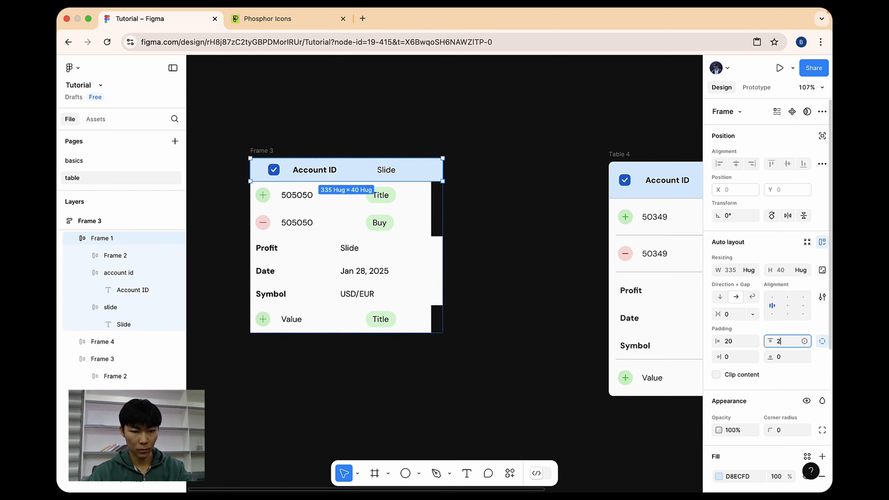
key(ctrl+z)
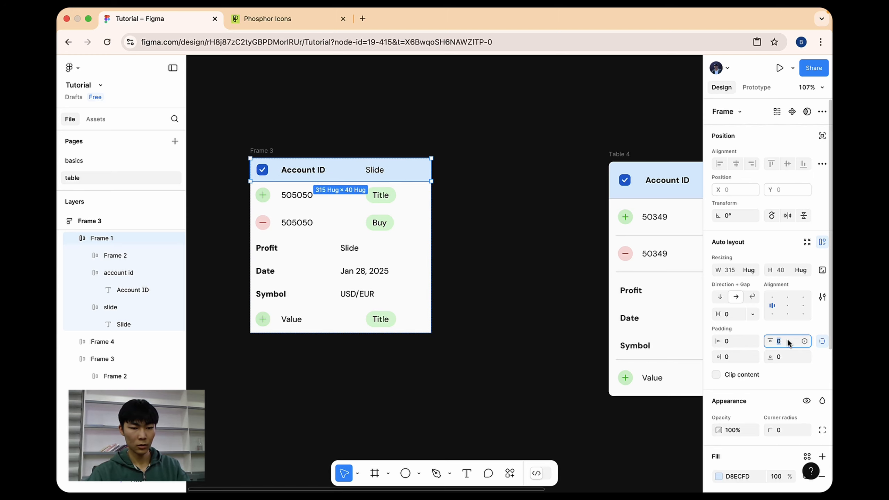
Round only the header row's two top corners with a radius of 20.
click(822, 341)
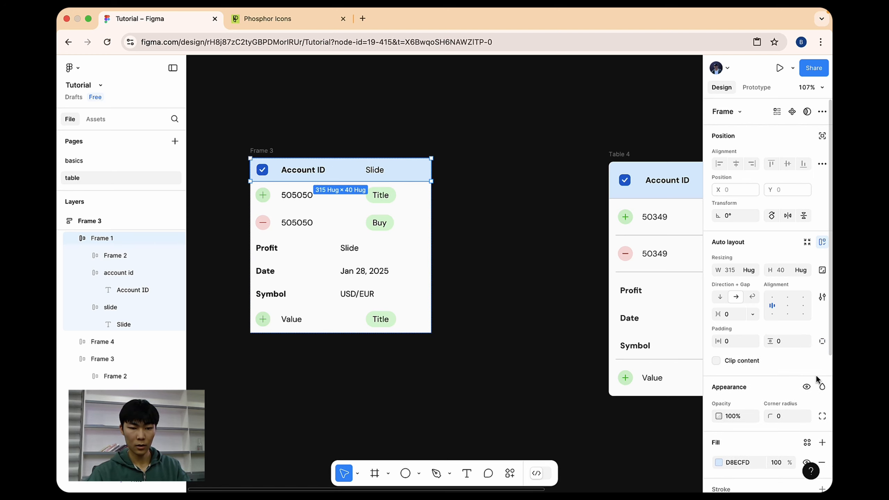
click(821, 416)
click(618, 407)
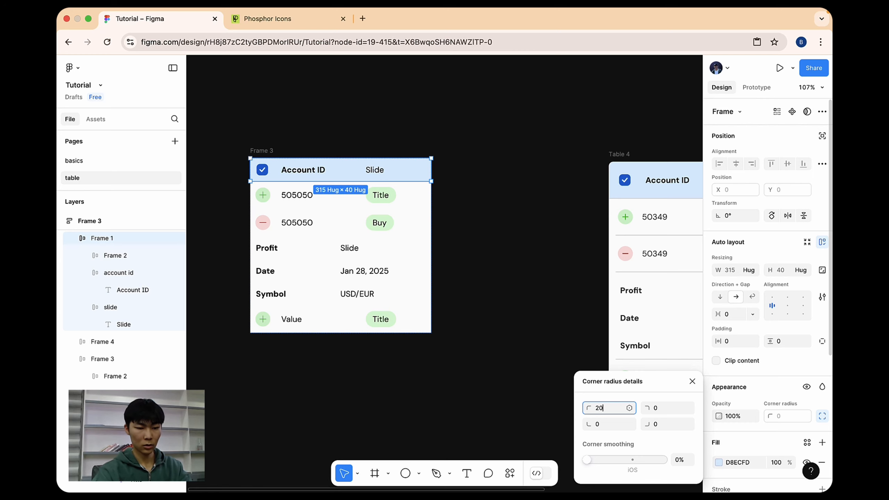
click(665, 408)
text(20)
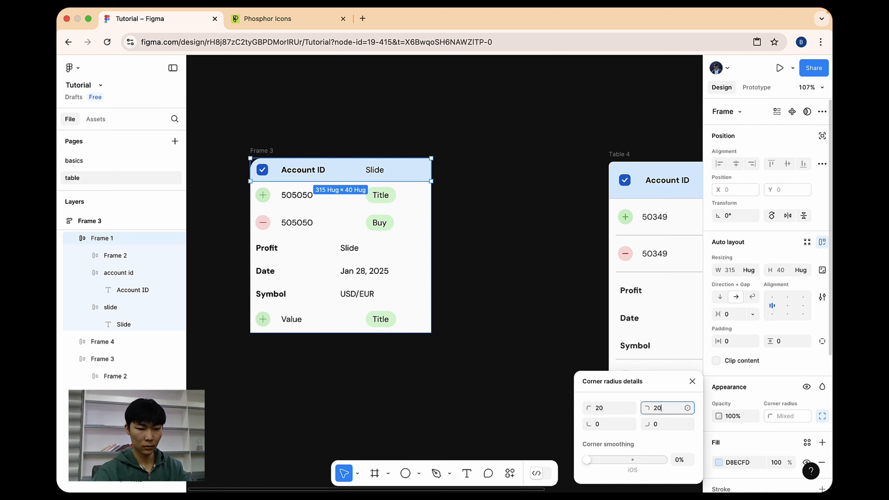
click(479, 294)
Set the vertical padding of the table's last row, Value, to 13.
click(403, 320)
drag(545, 309, 541, 271)
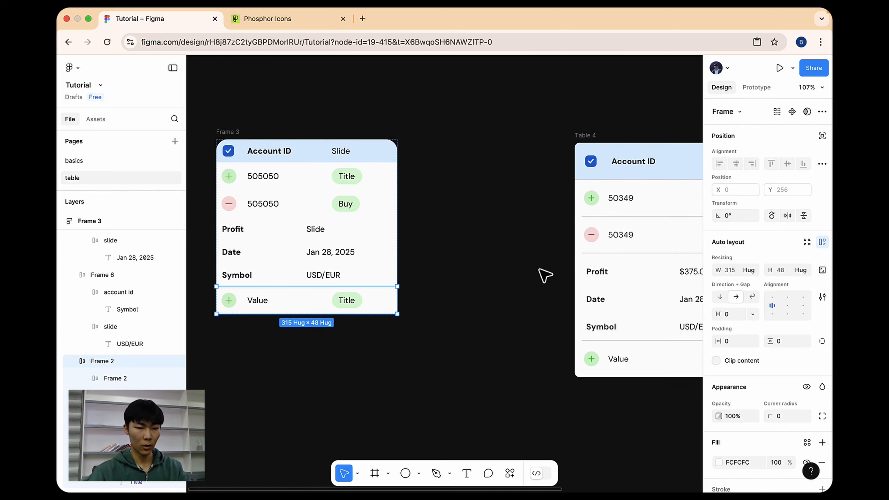
scroll(777, 348, down, 1)
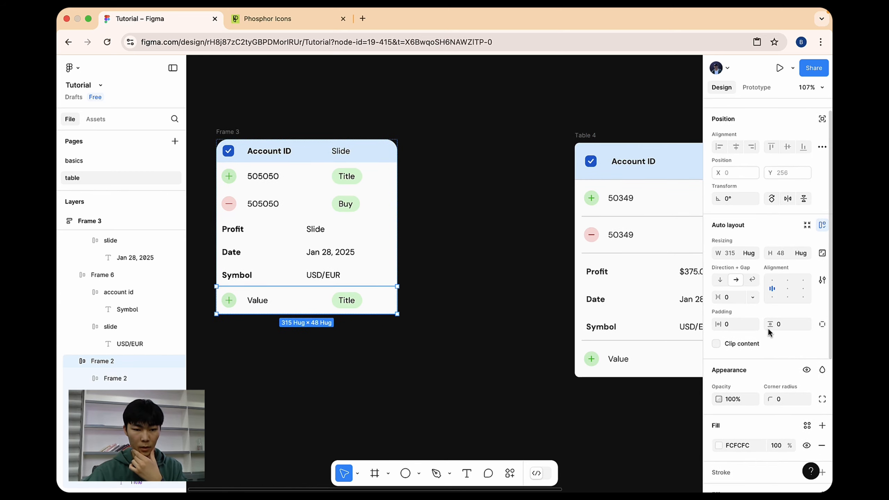
click(822, 324)
click(821, 324)
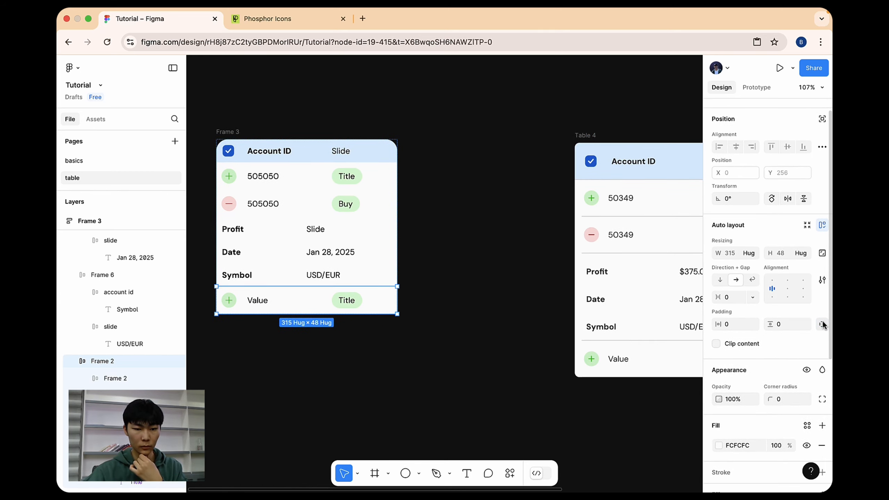
drag(771, 324, 787, 322)
Round only the Value row's two bottom corners with a radius of 20.
click(821, 399)
click(599, 424)
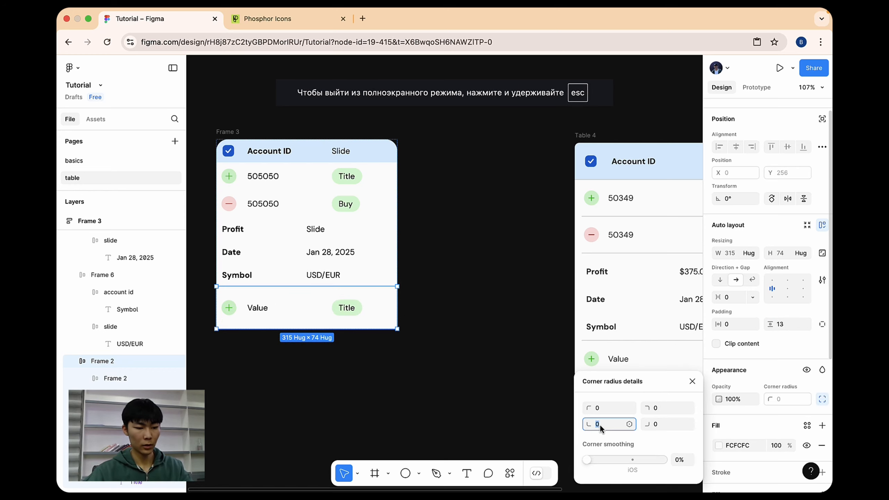
text(20)
click(664, 426)
text(2)
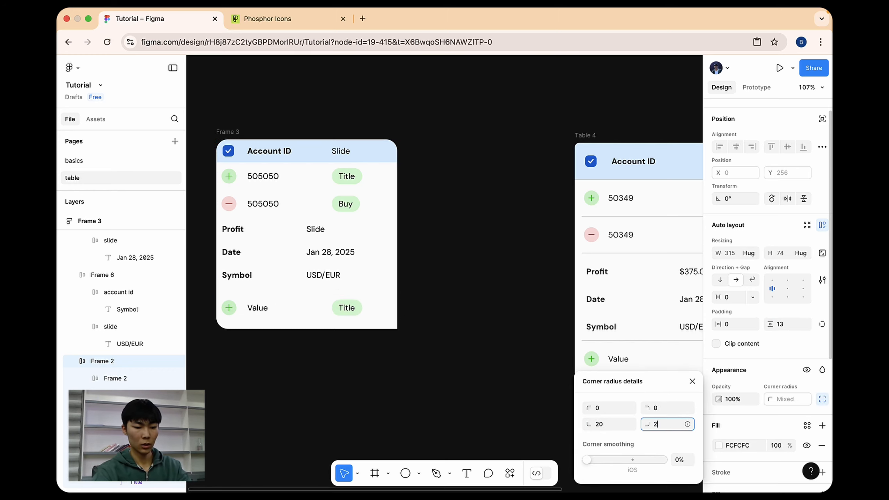
text(0)
Set the header row's vertical padding to 13.
click(462, 201)
click(376, 147)
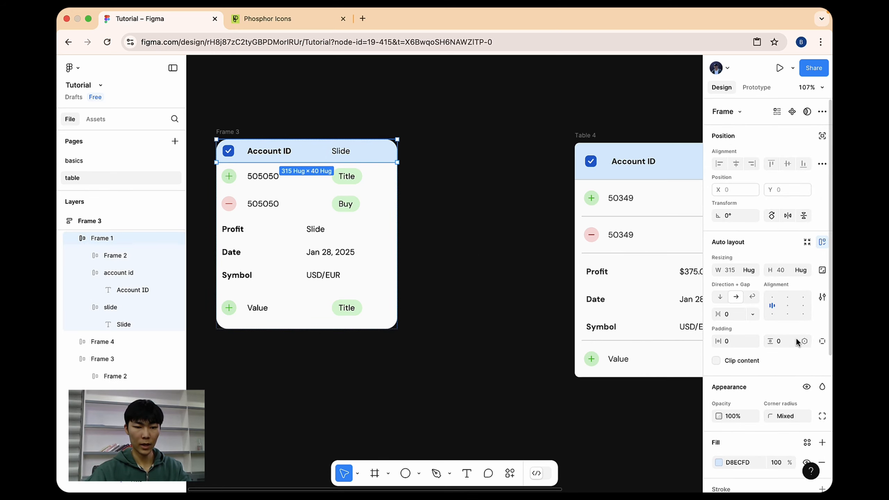
drag(796, 341, 787, 341)
Try widening the whole table frame to 339 and undo the resize.
click(89, 221)
scroll(219, 216, down, 3)
drag(351, 204, 361, 204)
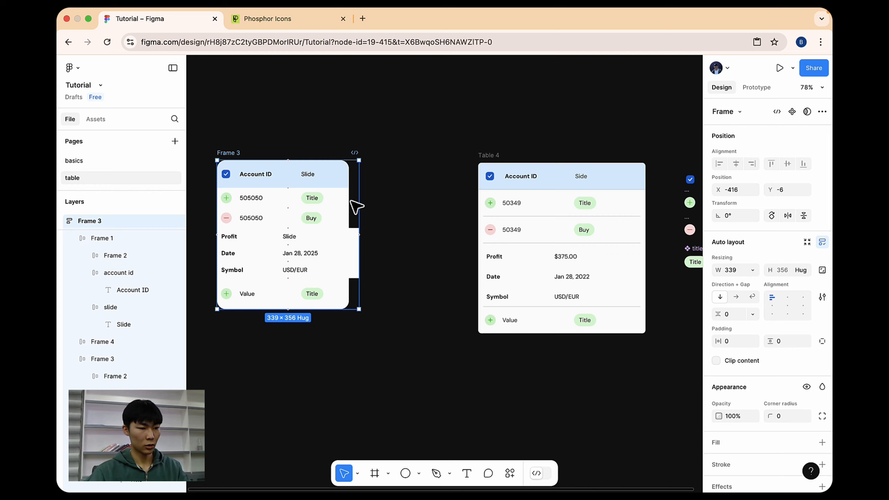
key(super+z)
Set the width of the header row and the two 505050 rows to Fill container.
click(255, 167)
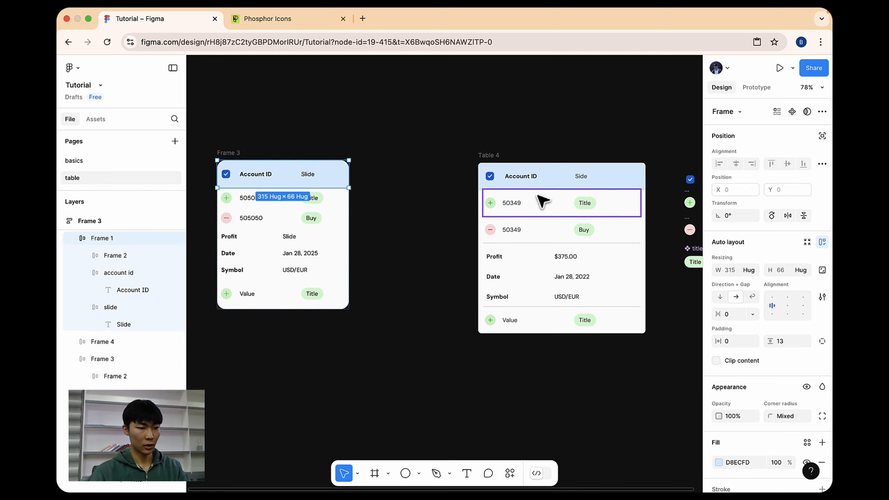
click(749, 270)
click(756, 282)
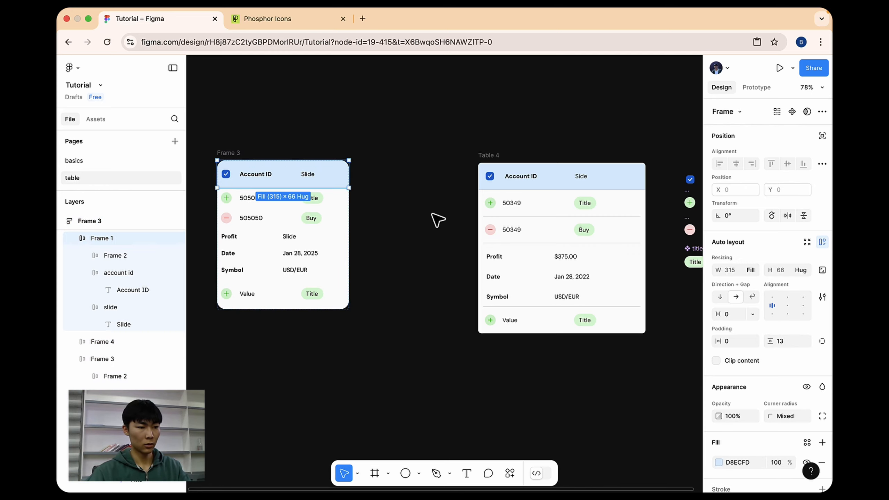
click(341, 200)
click(751, 269)
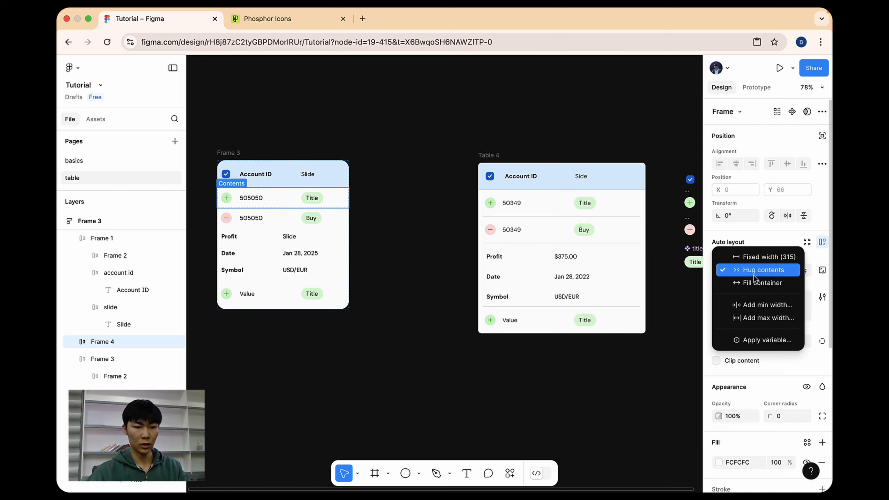
click(757, 283)
click(341, 219)
click(754, 269)
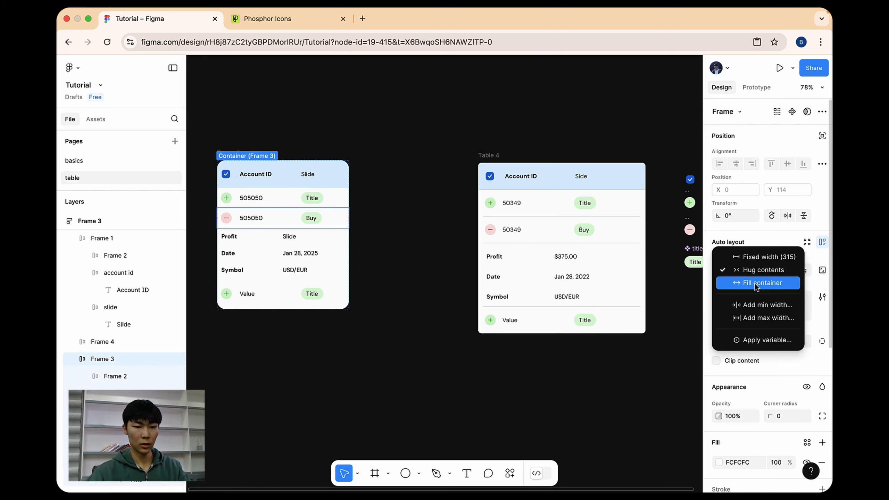
click(754, 283)
Set the width of the Profit, Date, Symbol and Value rows to Fill container.
click(331, 239)
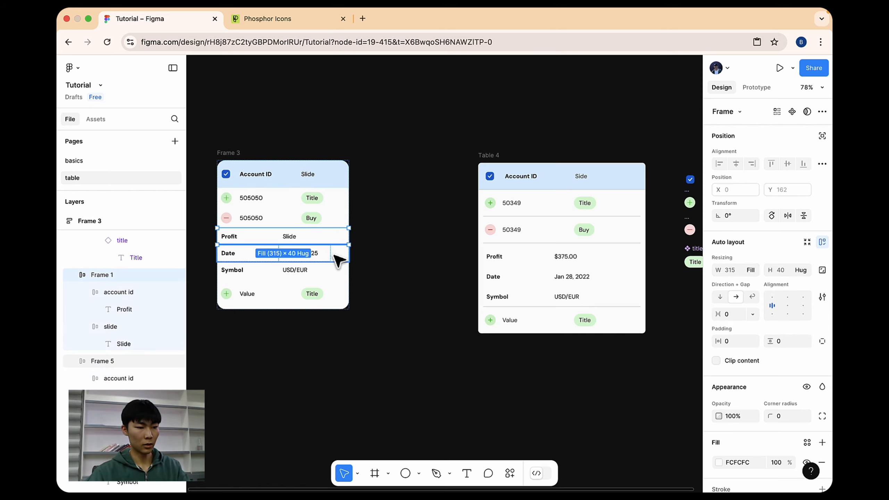
shift+click(334, 254)
shift+click(340, 272)
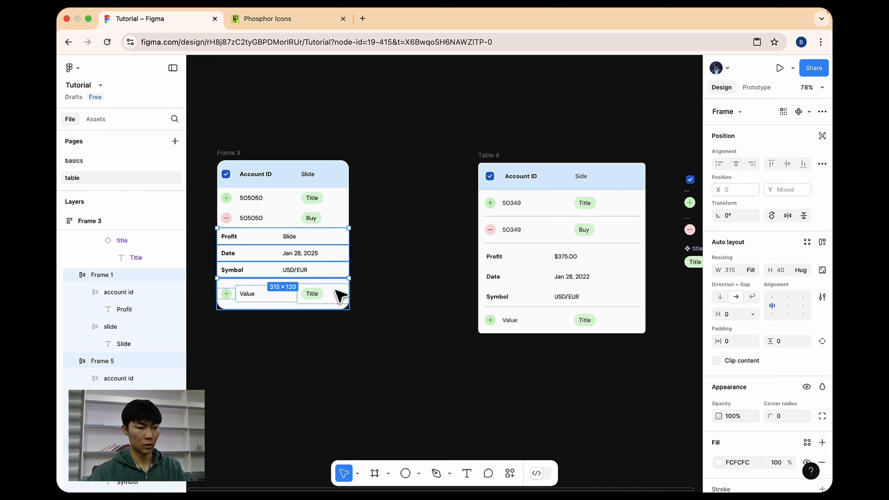
shift+click(337, 294)
click(749, 270)
click(754, 283)
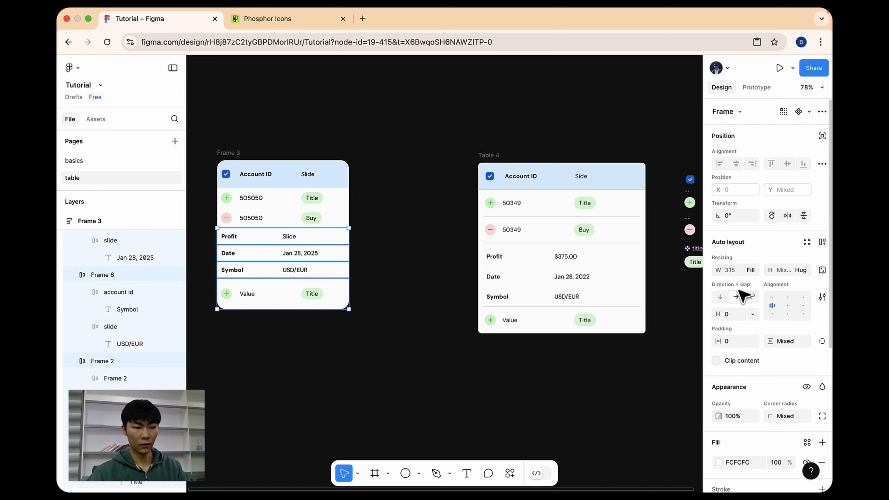
click(423, 173)
Try resizing the whole table frame's width to test how the rows follow.
click(225, 153)
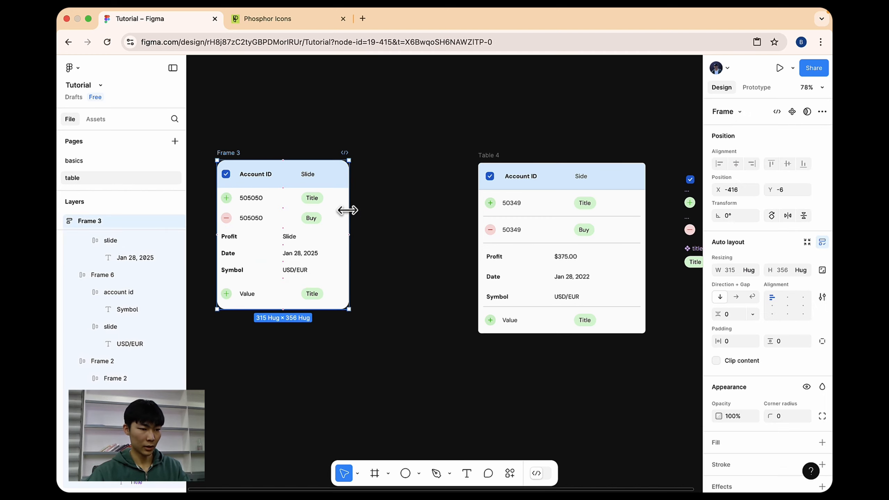
mouse_move(349, 210)
mouse_down()
mouse_move(373, 211)
mouse_move(350, 210)
mouse_up()
click(303, 175)
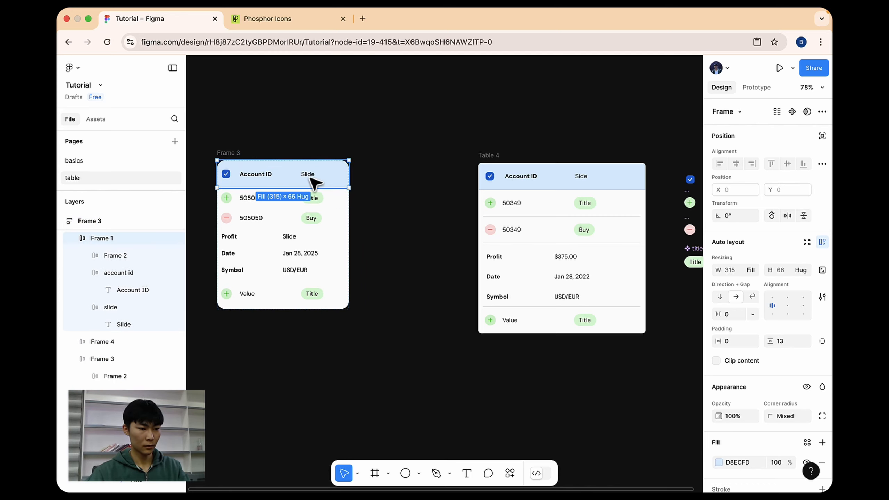
click(329, 153)
Set the header row's horizontal gap between cells to Auto.
click(246, 174)
click(752, 315)
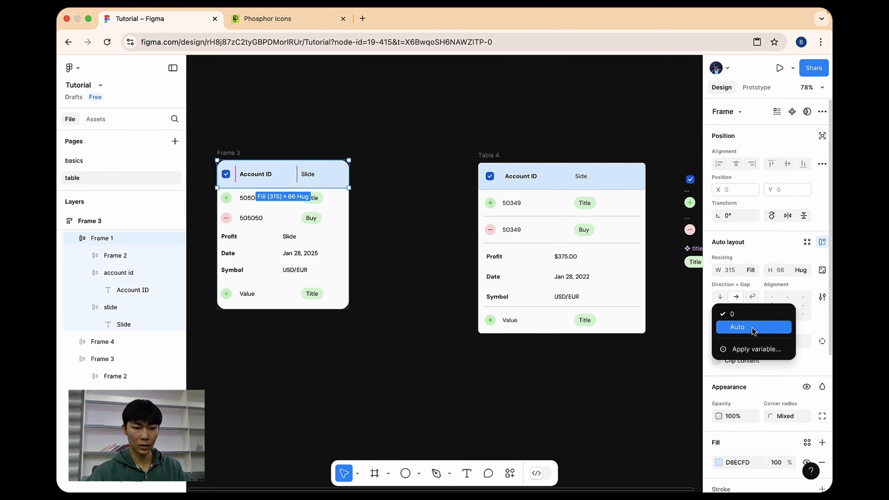
key(Escape)
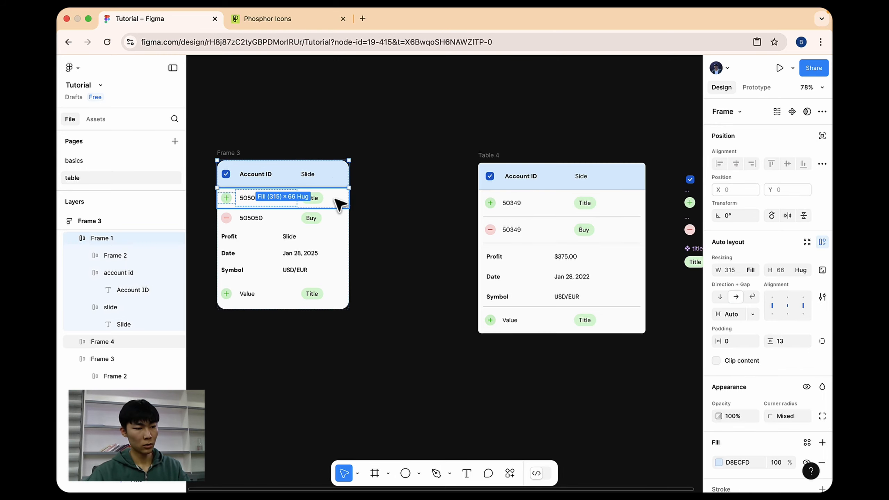
Set the horizontal gap between cells to Auto for every row below the header, from the 505050 rows to the Value row.
click(343, 220)
shift+click(338, 237)
shift+click(333, 252)
shift+click(327, 270)
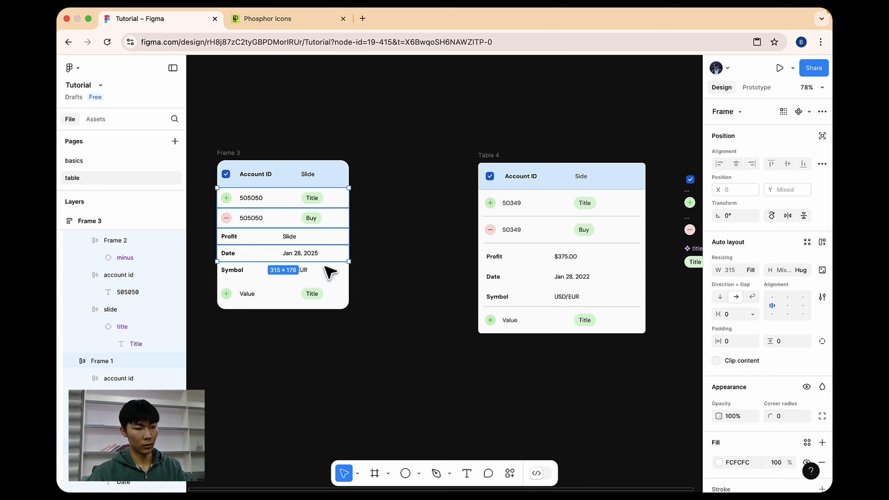
shift+click(325, 291)
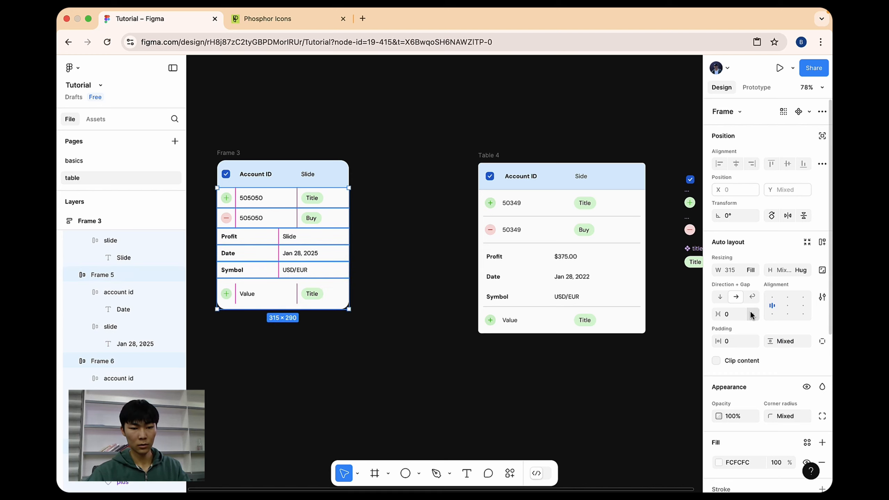
click(750, 315)
Try widening the whole table frame to 438 to test how the cells spread, and undo the resize.
click(230, 153)
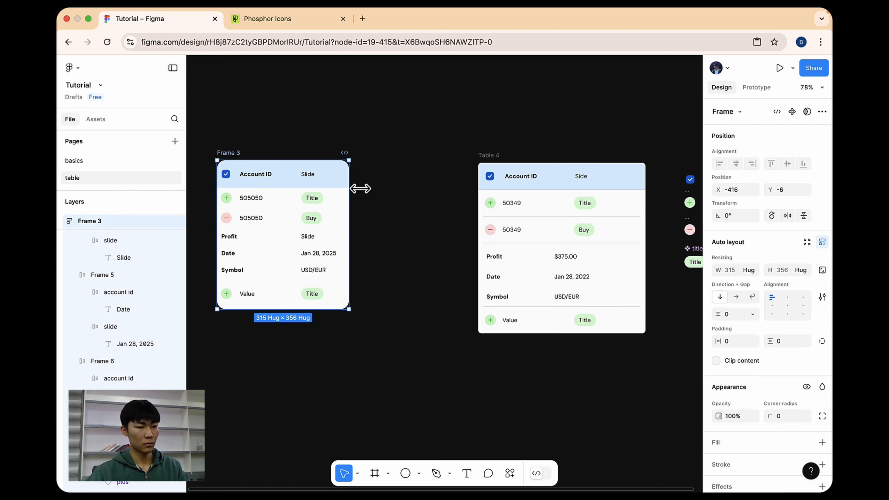
drag(359, 189, 400, 191)
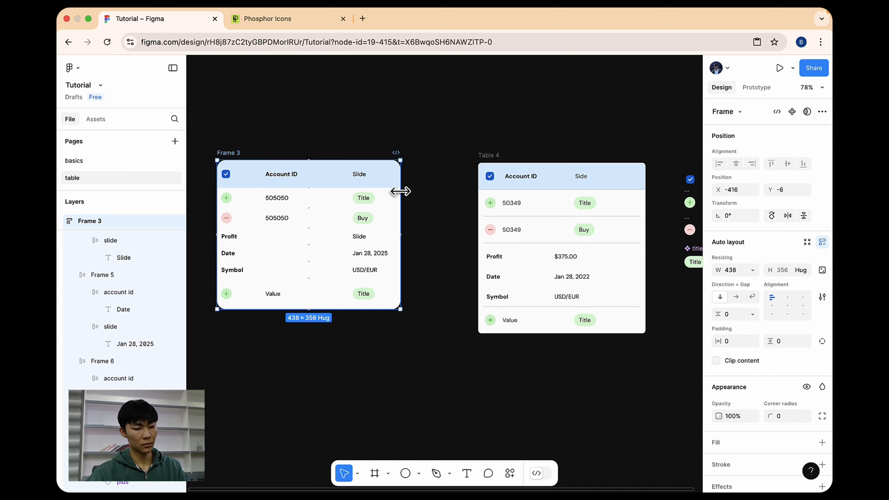
key(super+z)
Wrap the header row's checkbox cell and Account ID cell together in an auto layout frame.
drag(272, 133, 323, 115)
scroll(290, 151, up, 3)
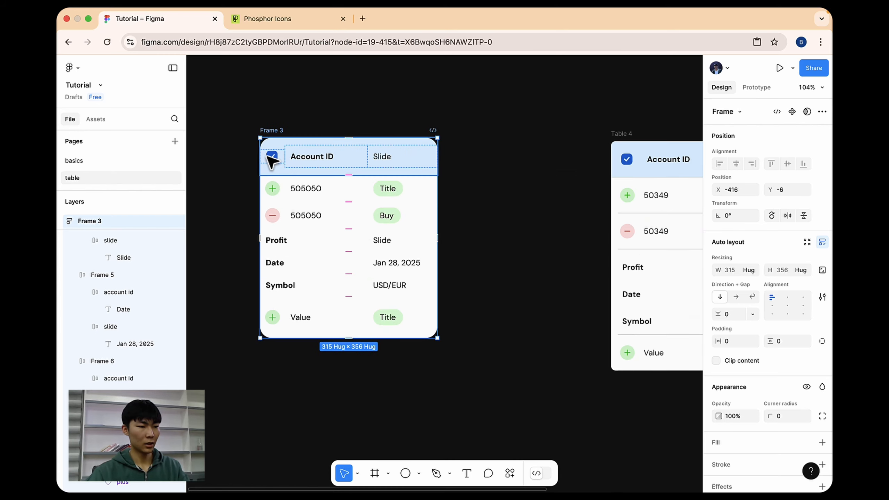
click(271, 159)
click(271, 159)
shift+click(308, 156)
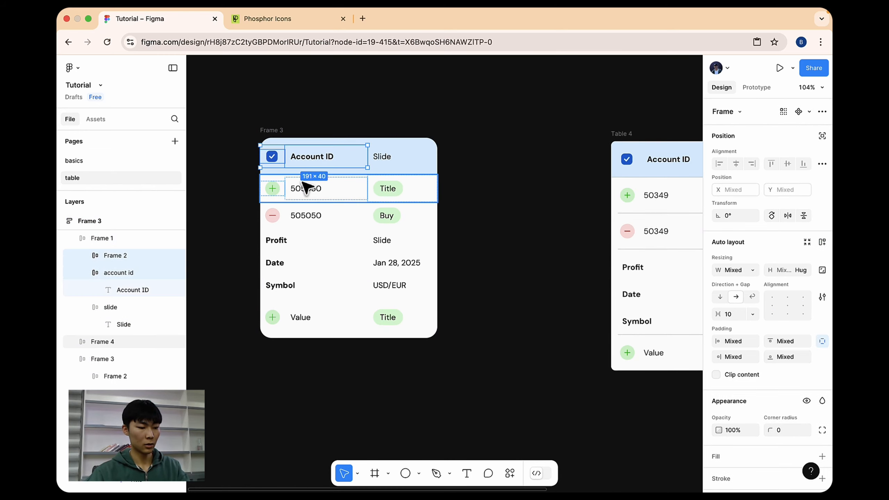
key(shift+a)
Wrap the icon cell and number cell of each 505050 row together in their own auto layout frame.
click(280, 188)
click(276, 191)
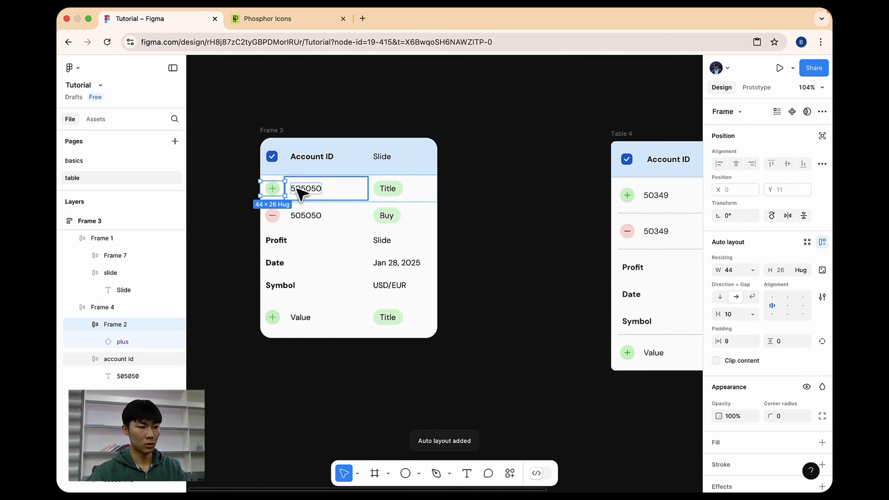
shift+click(306, 189)
key(shift+a)
click(273, 217)
shift+click(296, 219)
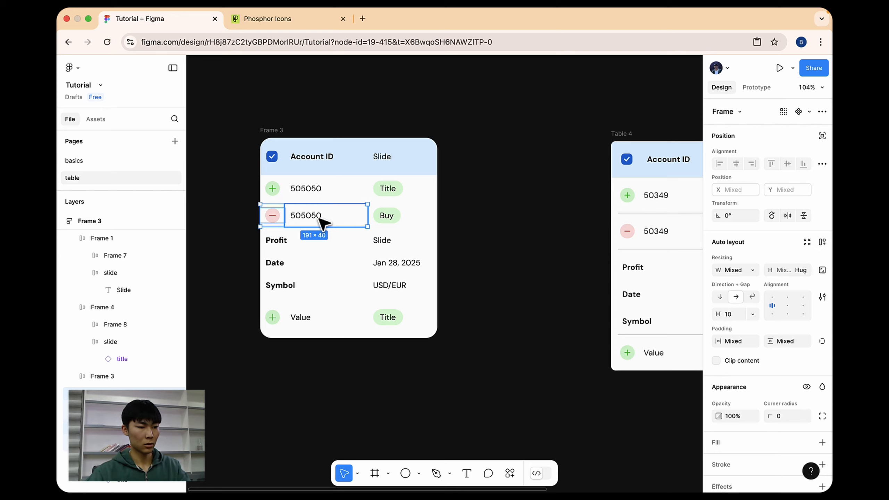
key(shift+a)
Wrap the plus icon cell and Value label cell of the last row together in an auto layout frame.
click(277, 243)
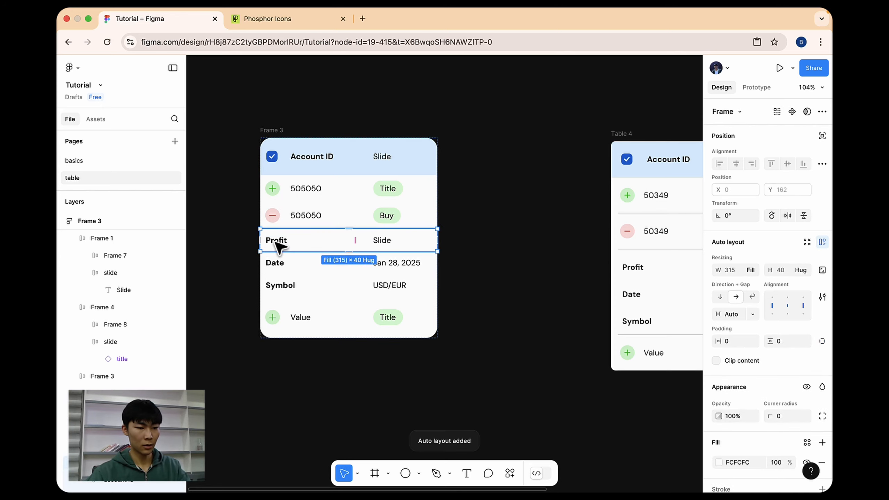
drag(407, 123, 433, 105)
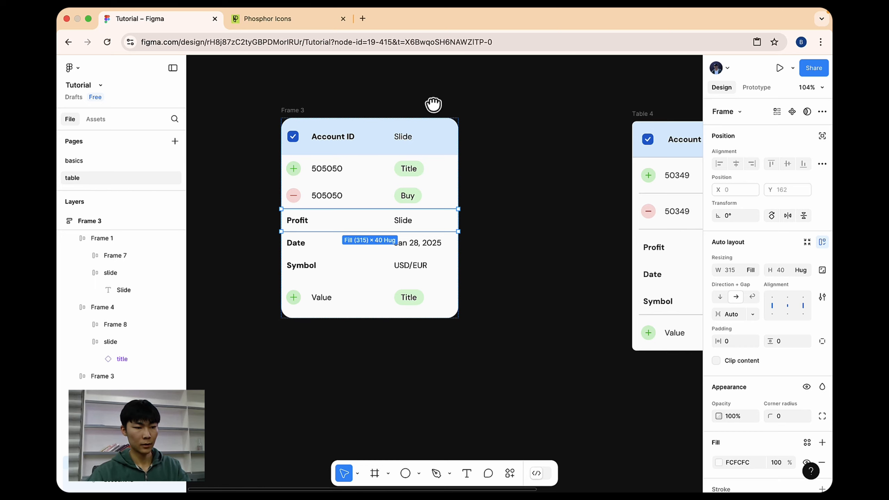
click(294, 297)
shift+click(321, 297)
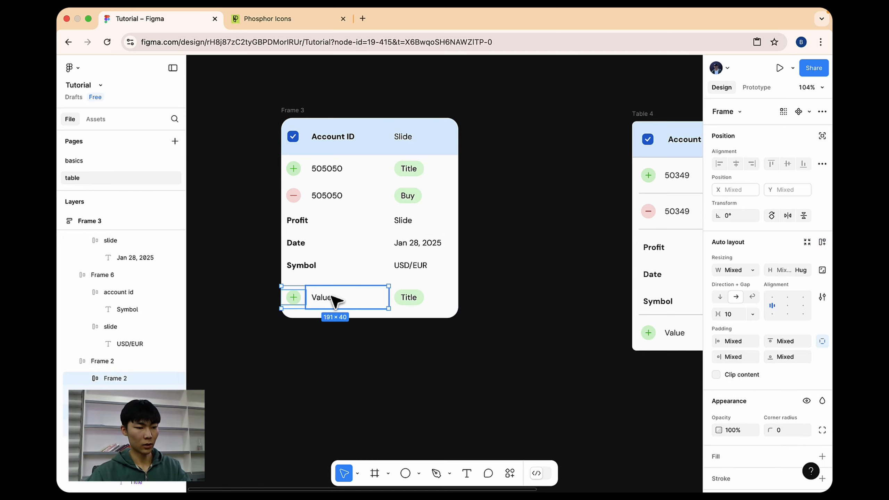
key(shift+a)
Replace the placeholder text in the Profit row's value cell with 2303.
double_click(406, 220)
double_click(406, 220)
drag(523, 168, 475, 172)
double_click(354, 223)
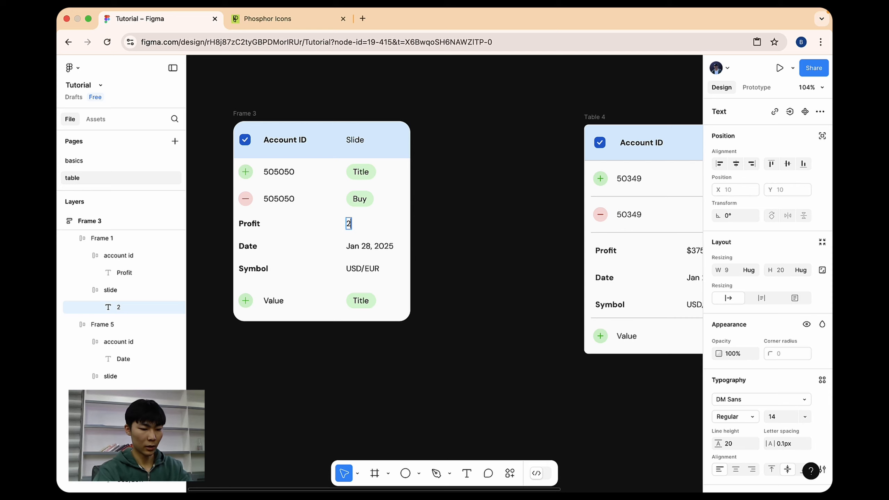
key(Escape)
Widen the whole table frame to 396 and undo the trial change of its height.
click(256, 113)
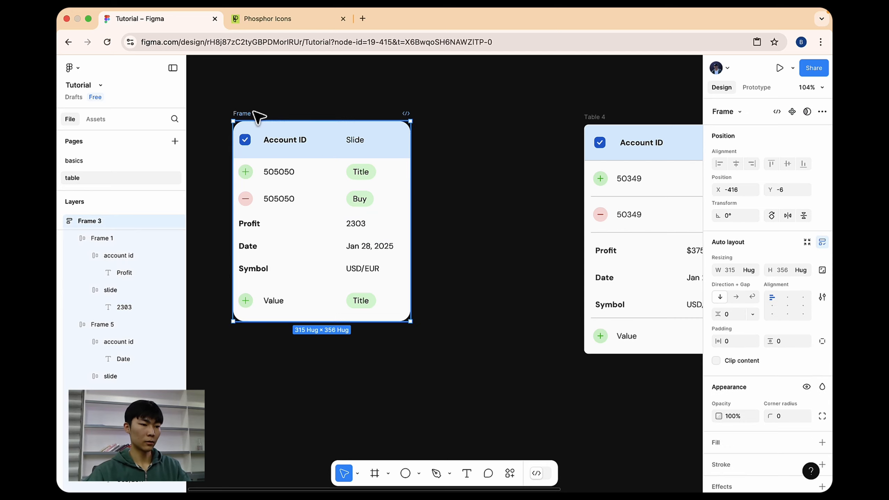
scroll(411, 163, down, 5)
drag(415, 168, 438, 169)
drag(394, 261, 403, 277)
key(super+z)
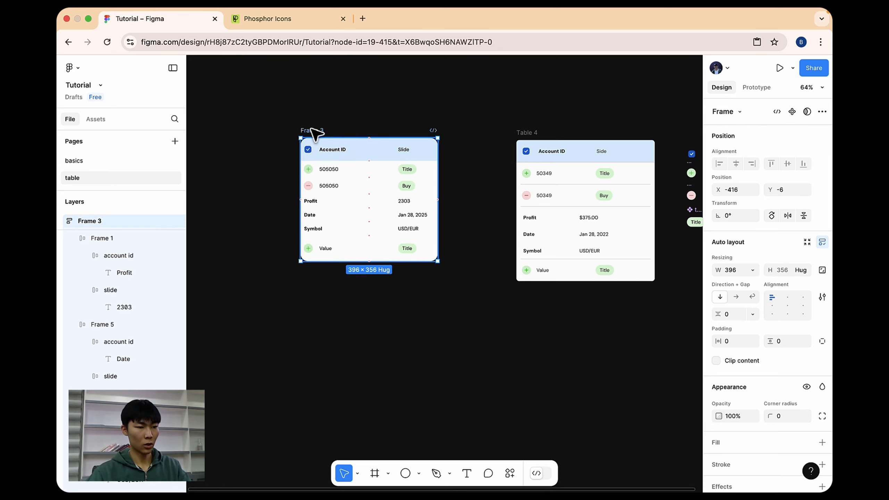
Move the table frame to X -369, Y 0, level with the top of Table 4.
drag(310, 128, 327, 104)
click(497, 159)
scroll(465, 139, right, 2)
scroll(424, 150, up, 5)
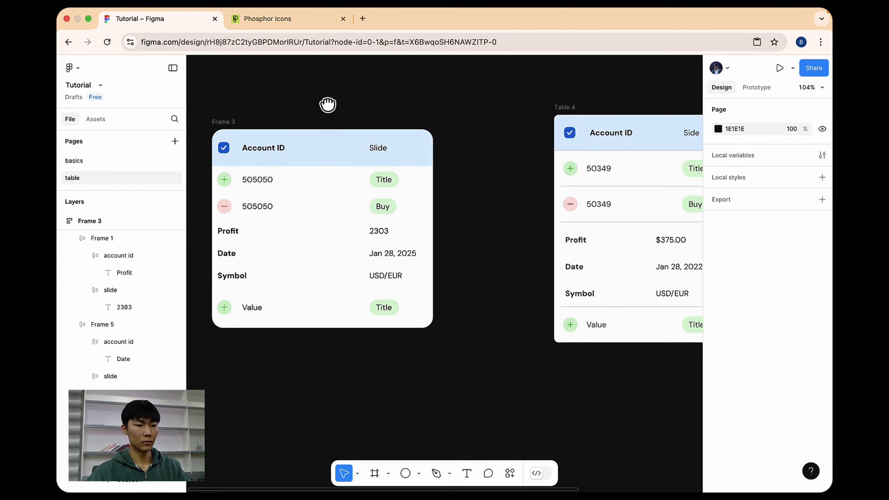
scroll(332, 109, down, 5)
drag(260, 117, 277, 110)
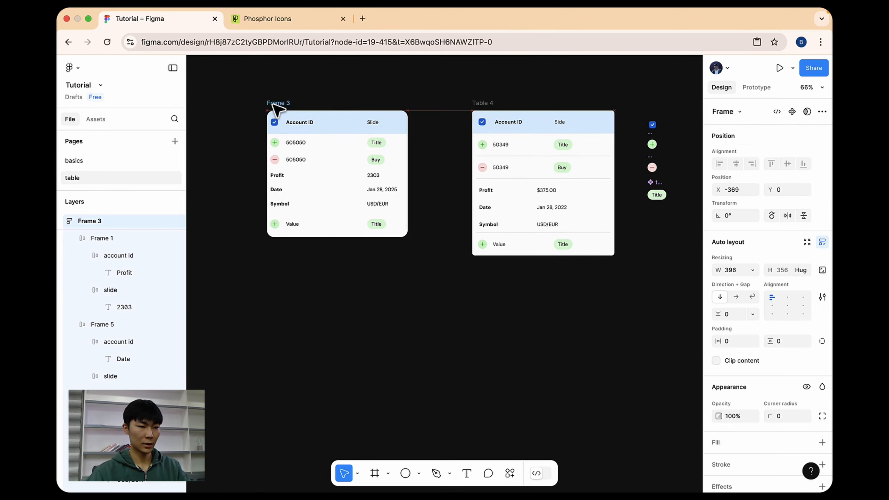
Narrow the whole table frame from its right edge, and deselect it.
click(484, 101)
click(391, 106)
click(278, 103)
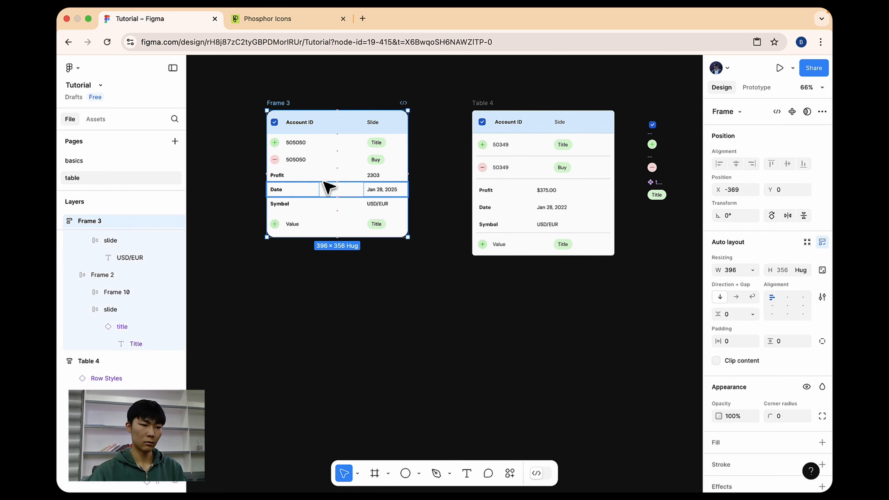
mouse_move(408, 150)
mouse_down()
mouse_move(420, 150)
mouse_move(364, 150)
mouse_move(424, 150)
mouse_move(392, 151)
mouse_up()
click(348, 94)
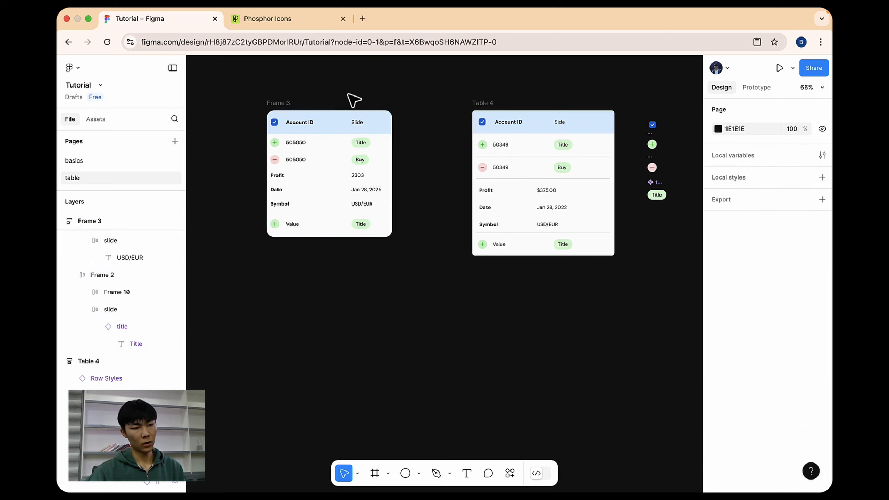